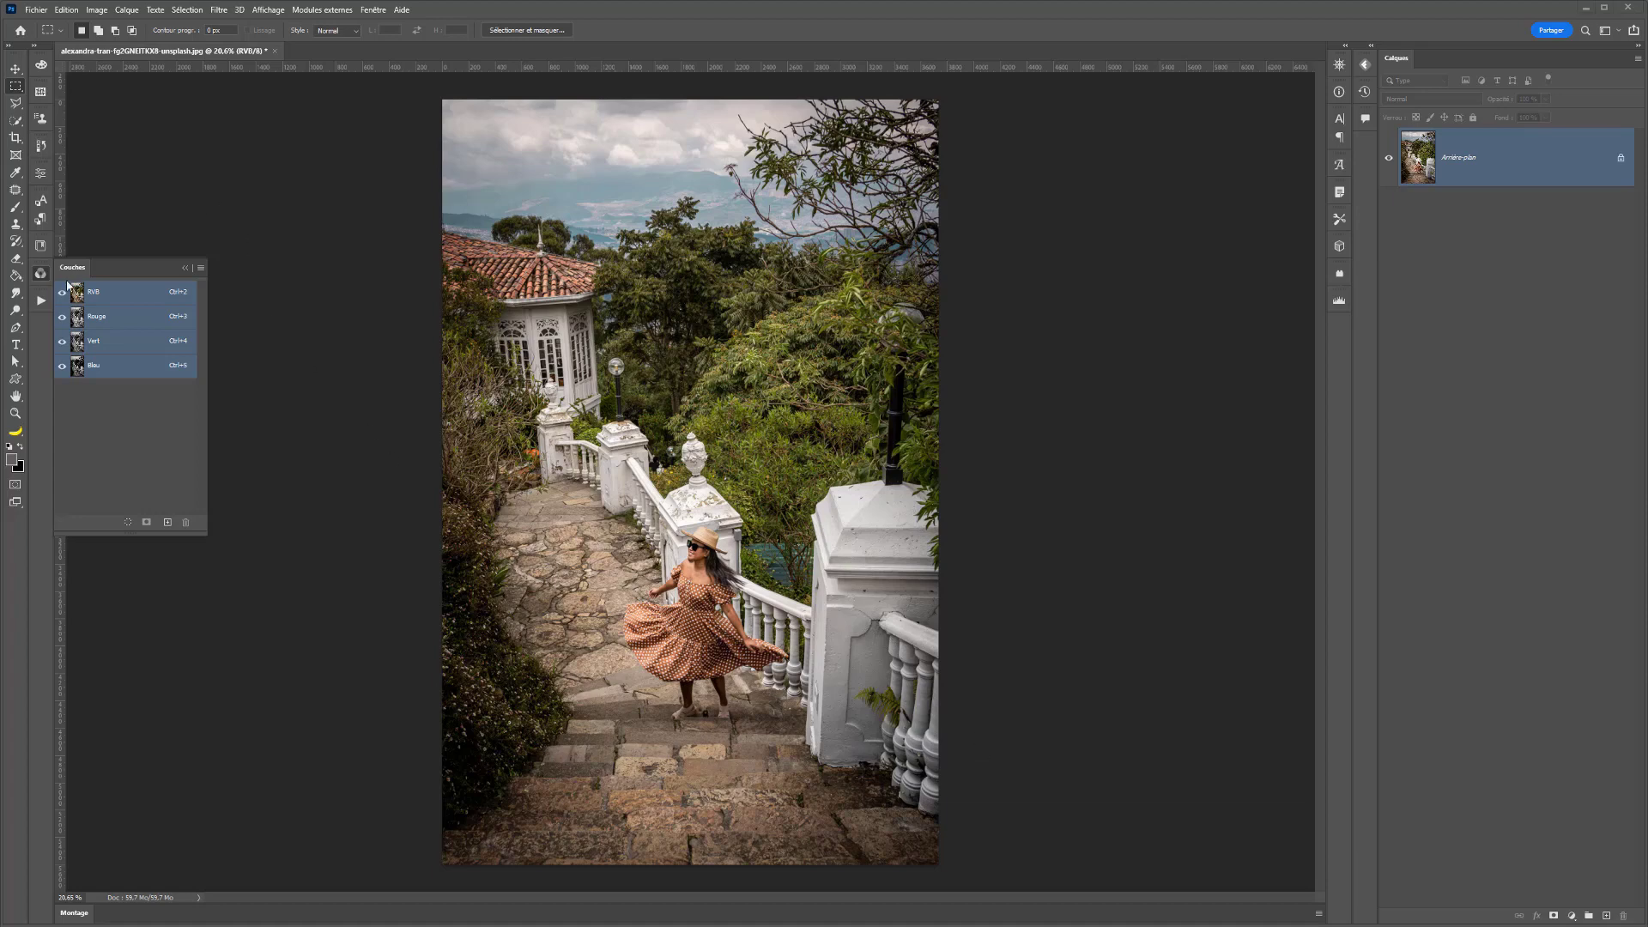
- View the red, green and blue channels individually, ending on the composite RGB view
click(96, 318)
click(96, 343)
click(96, 368)
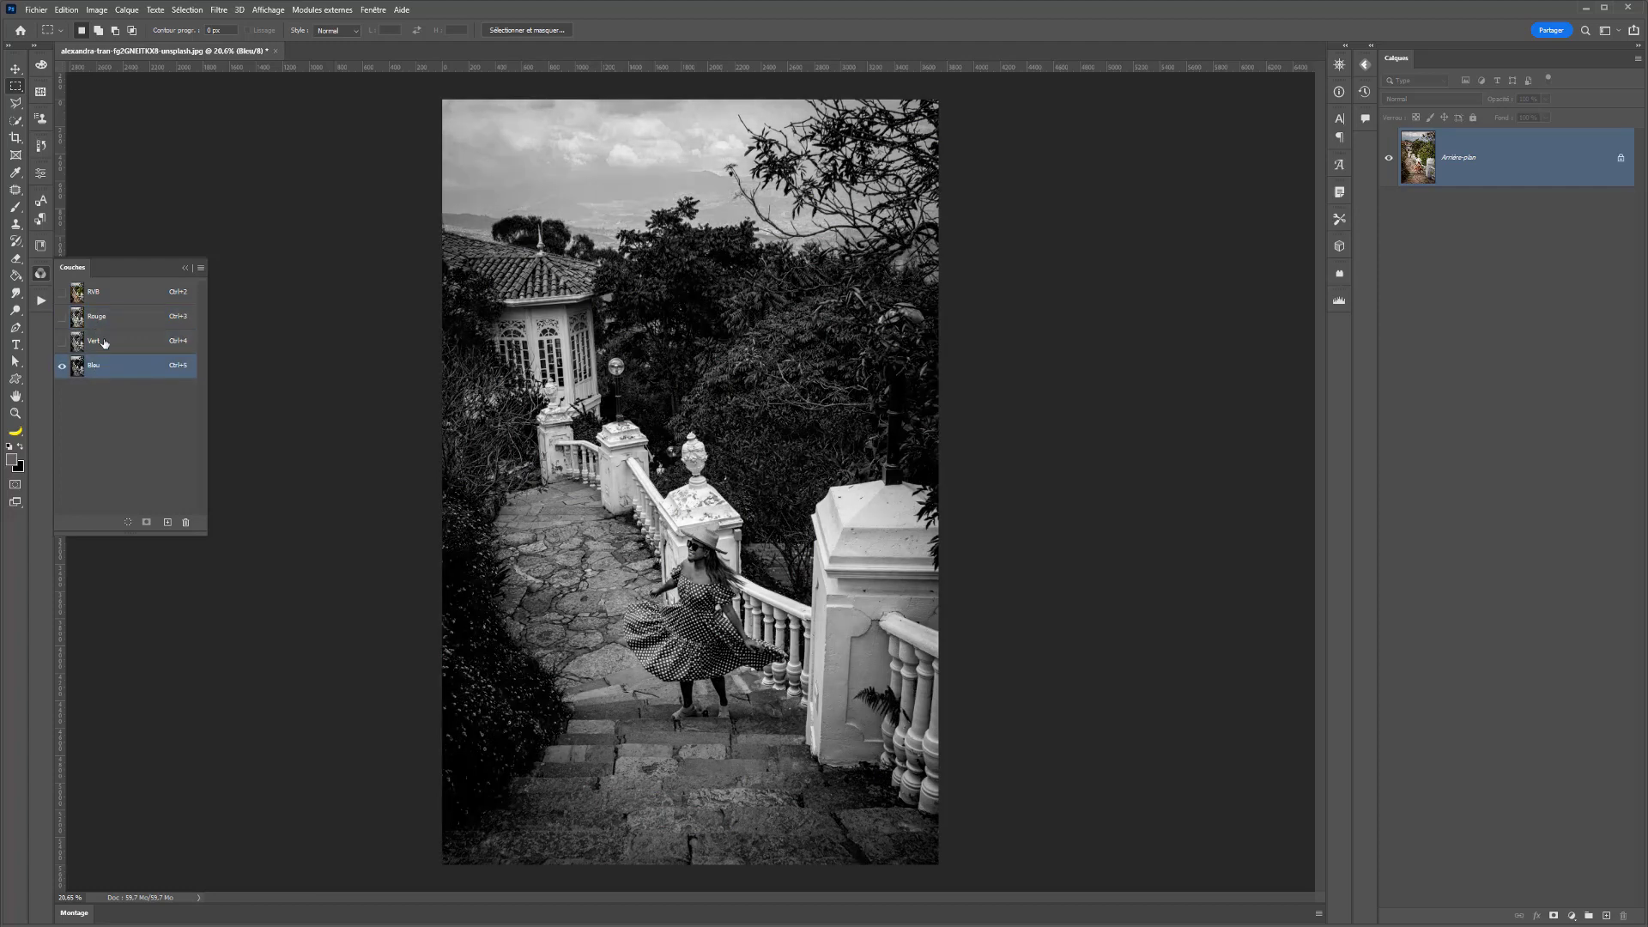
click(96, 341)
click(107, 314)
click(103, 293)
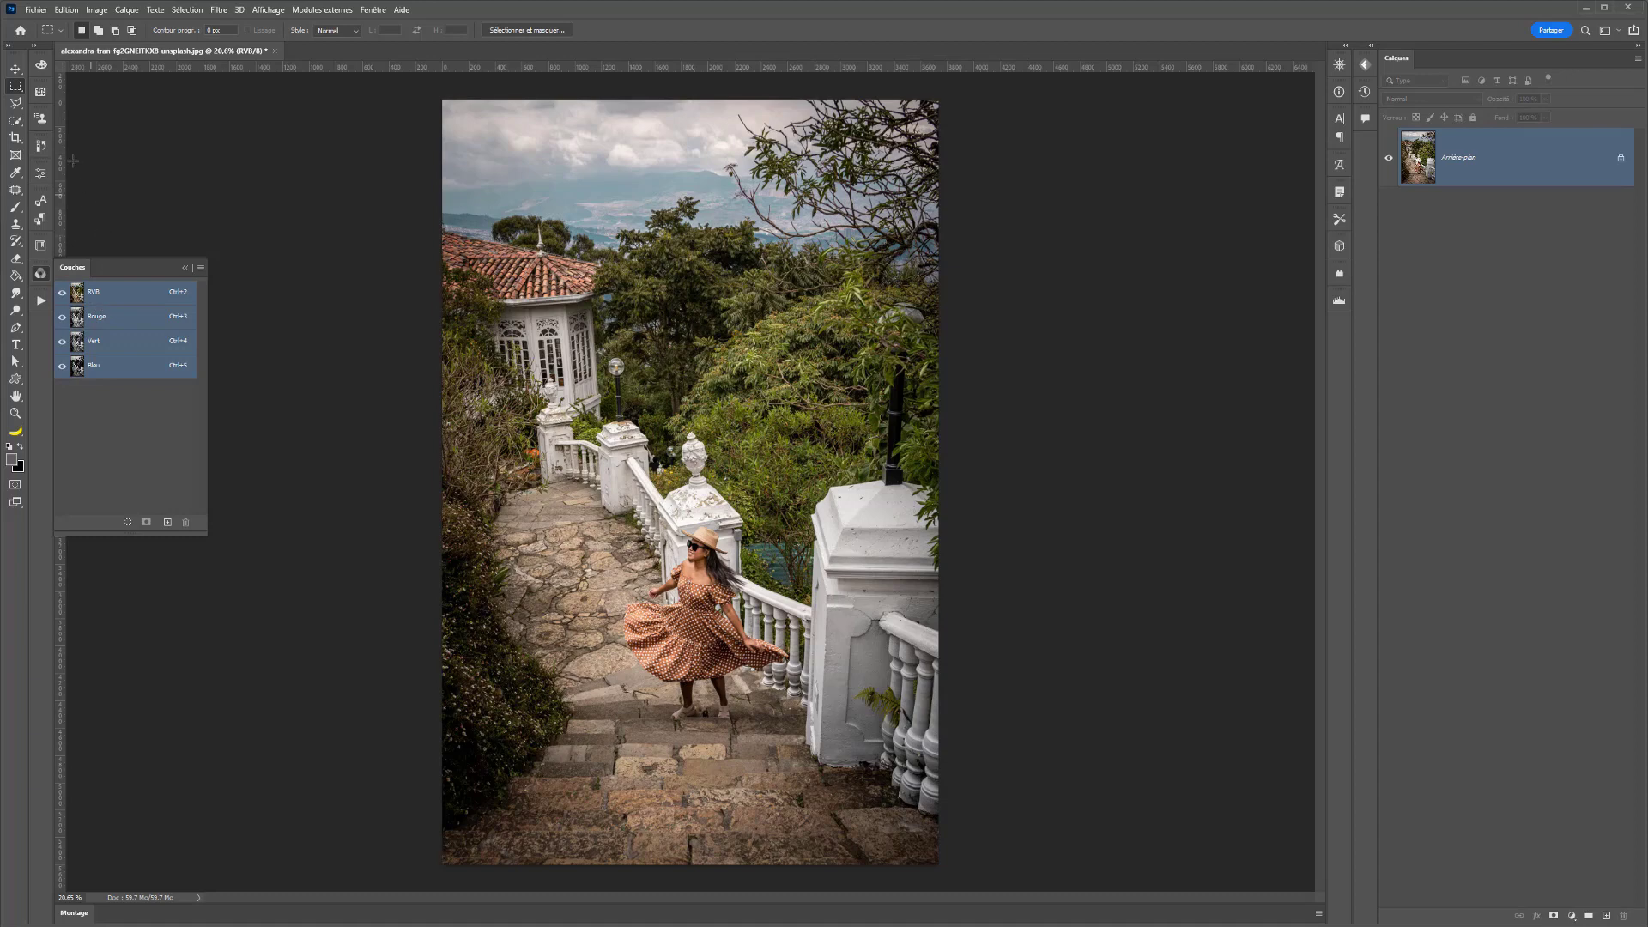
- Try to select the woman's face and hat with the Quick Selection tool, adding and subtracting small areas
click(16, 120)
scroll(691, 627, up, 2)
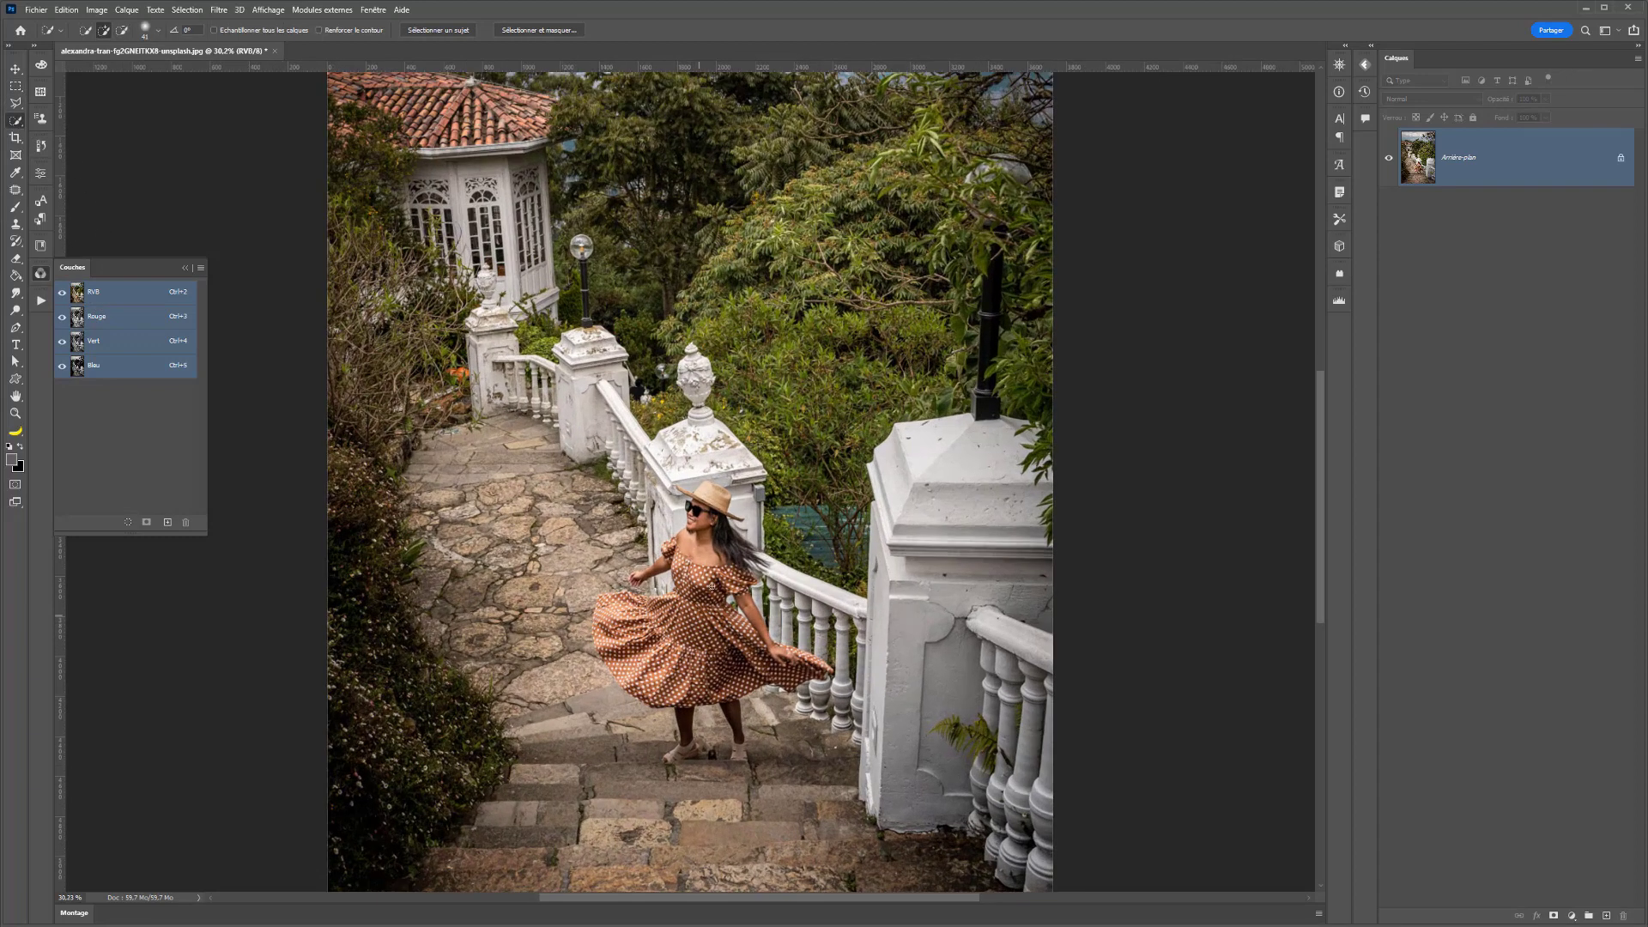
drag(708, 519, 709, 542)
alt+click(696, 501)
scroll(695, 501, up, 2)
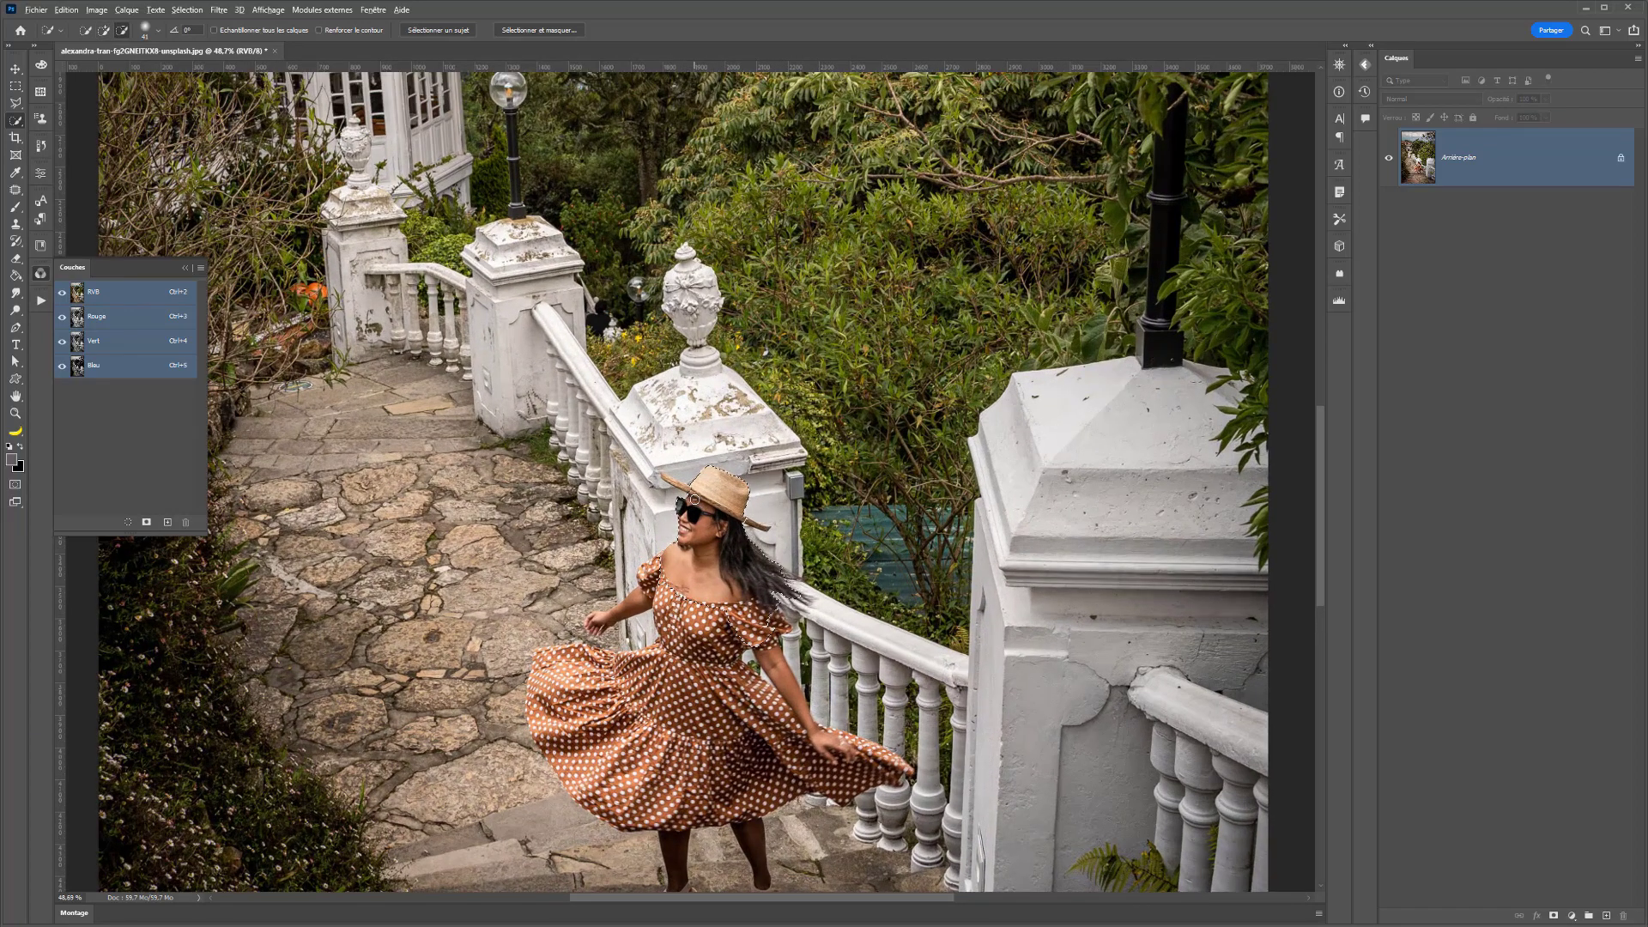
drag(695, 505, 680, 505)
click(699, 466)
key(alt)
alt+click(684, 468)
- Select the woman automatically with Select Subject and subtract the white pillars and balustrade from the selection
click(442, 32)
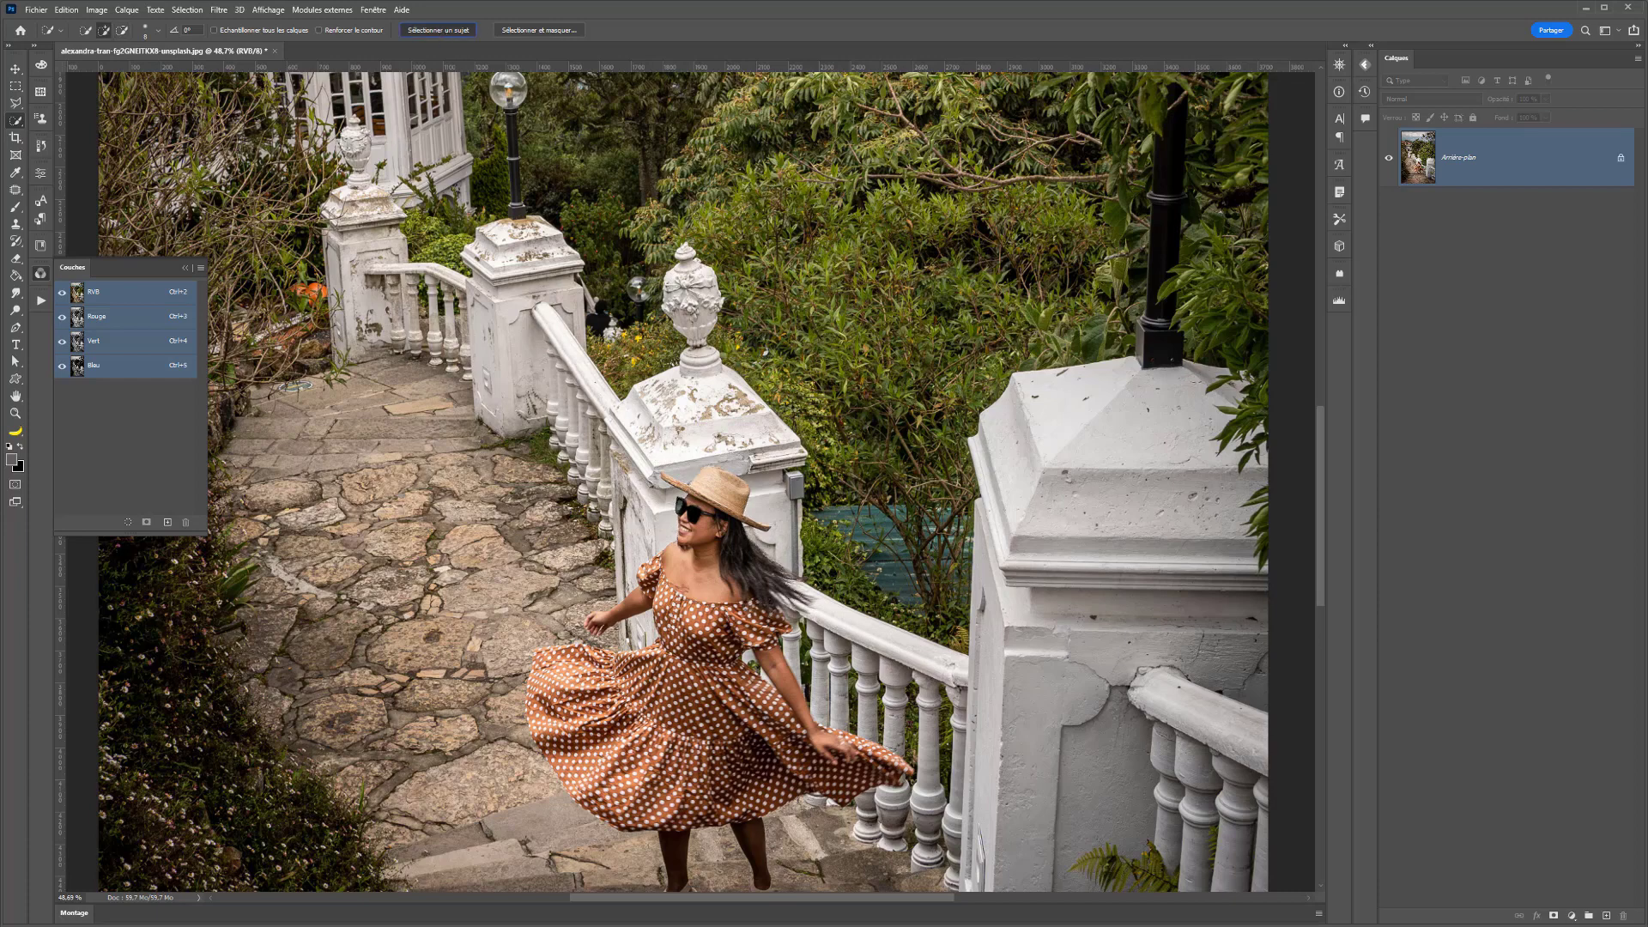
key(ctrl+minus)
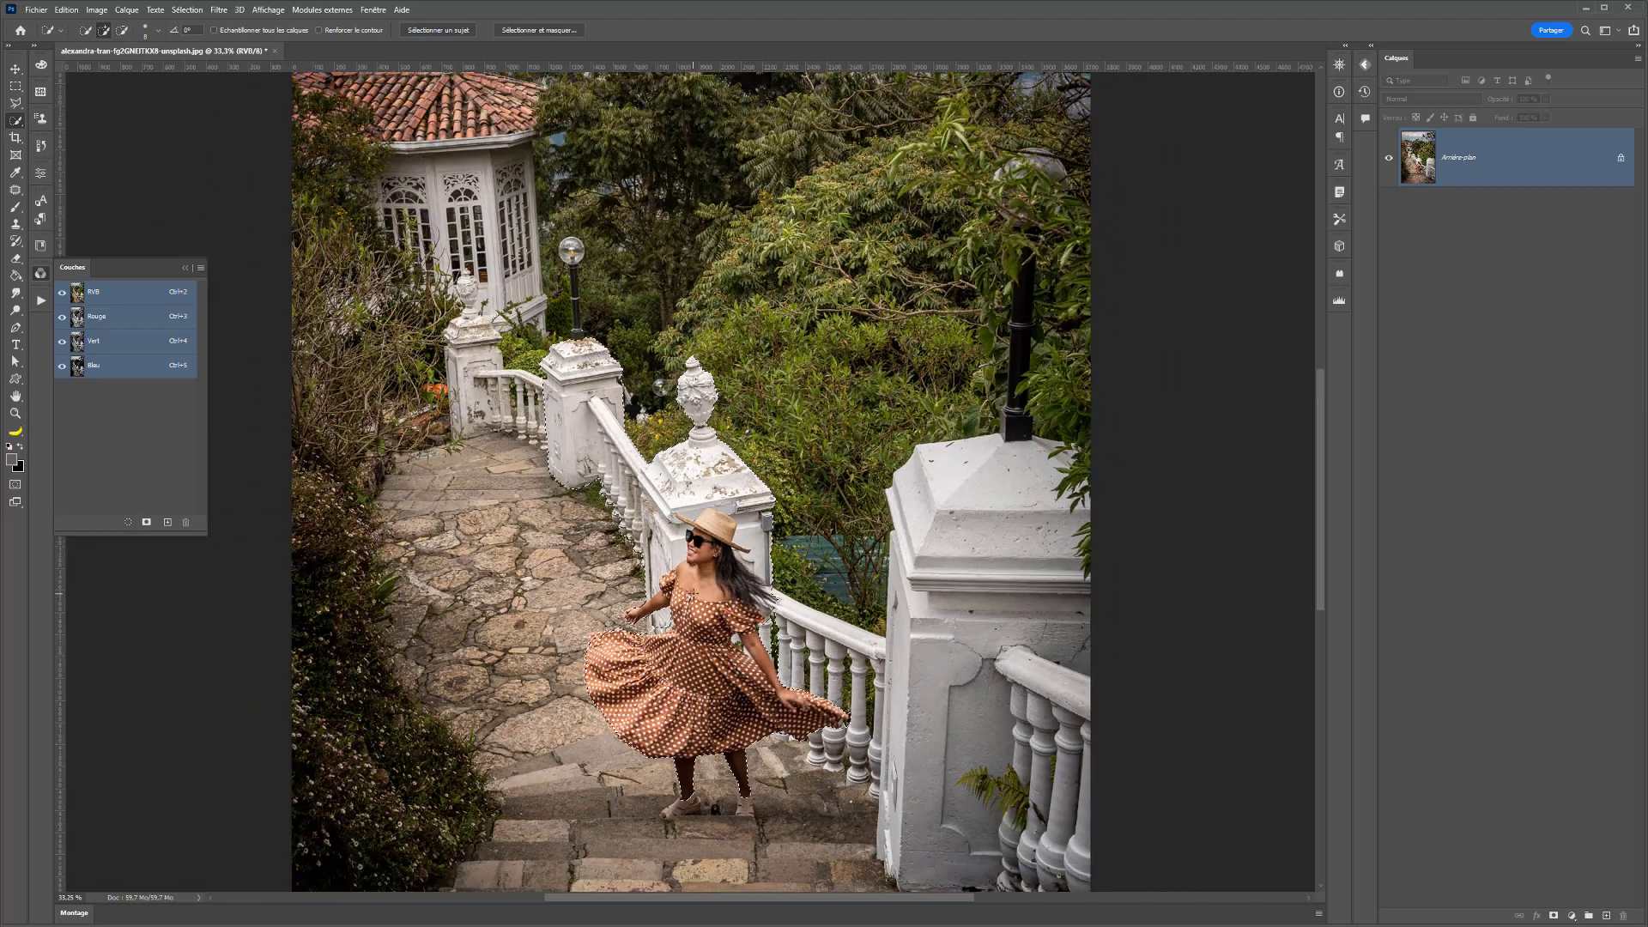
scroll(697, 611, down, 1)
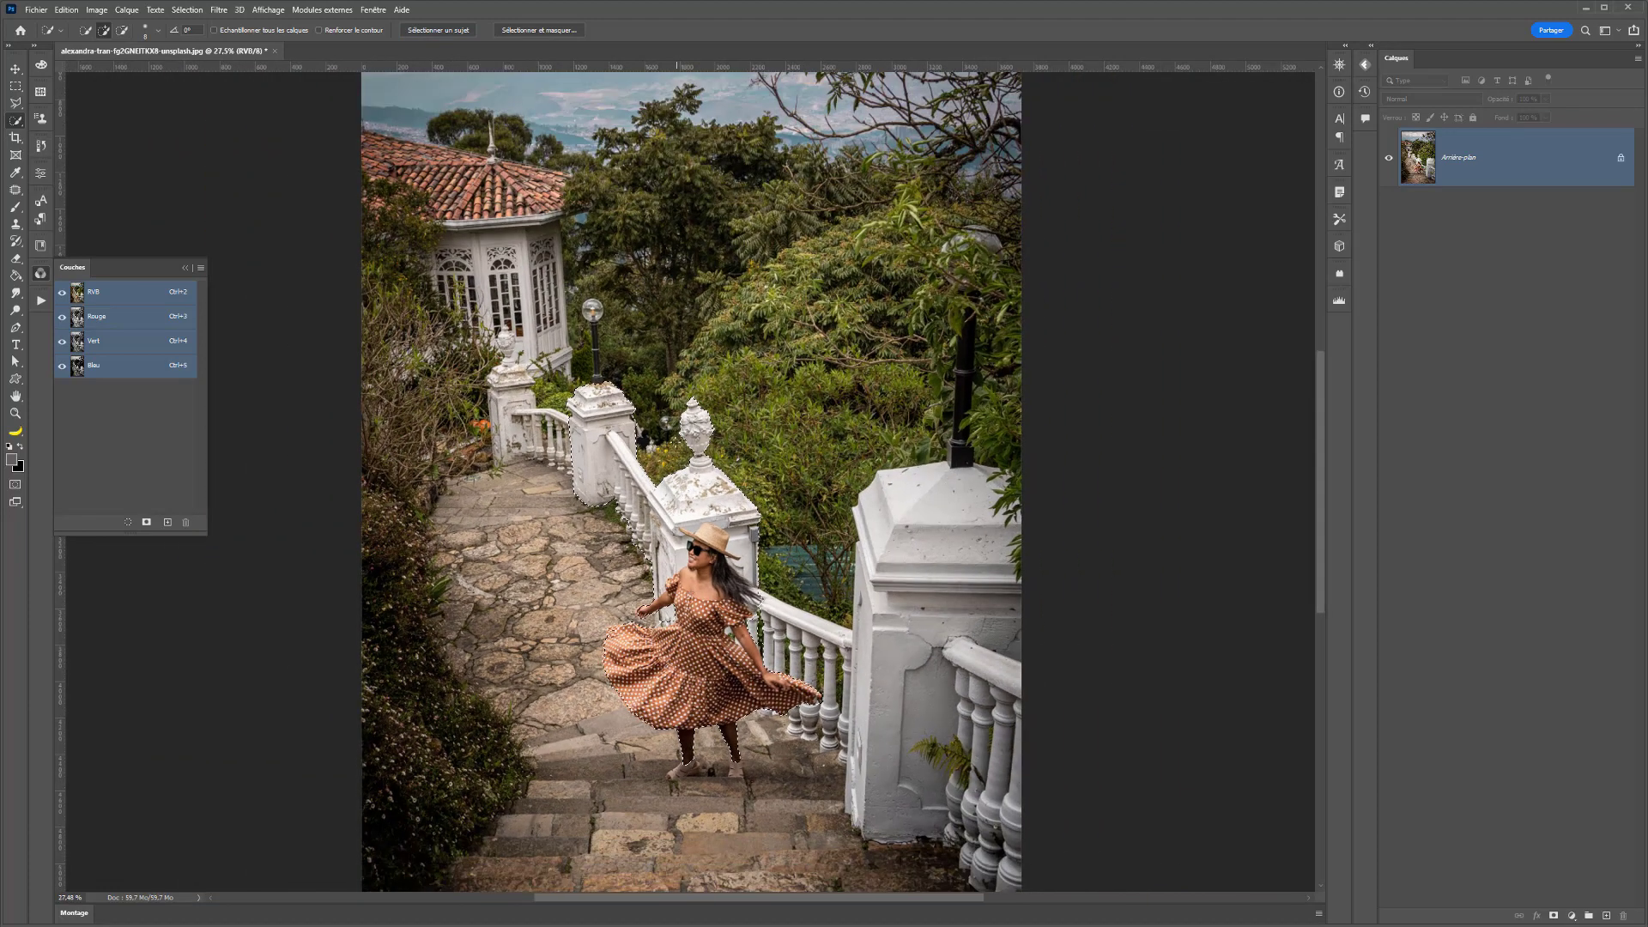
alt+right_click(673, 441)
mouse_move(633, 436)
mouse_down()
mouse_move(589, 449)
mouse_move(593, 427)
mouse_move(571, 422)
mouse_up()
drag(756, 514, 774, 631)
- Subtract the paving between the woman's outstretched hand and her dress from the selection
scroll(639, 656, up, 2)
scroll(639, 658, up, 2)
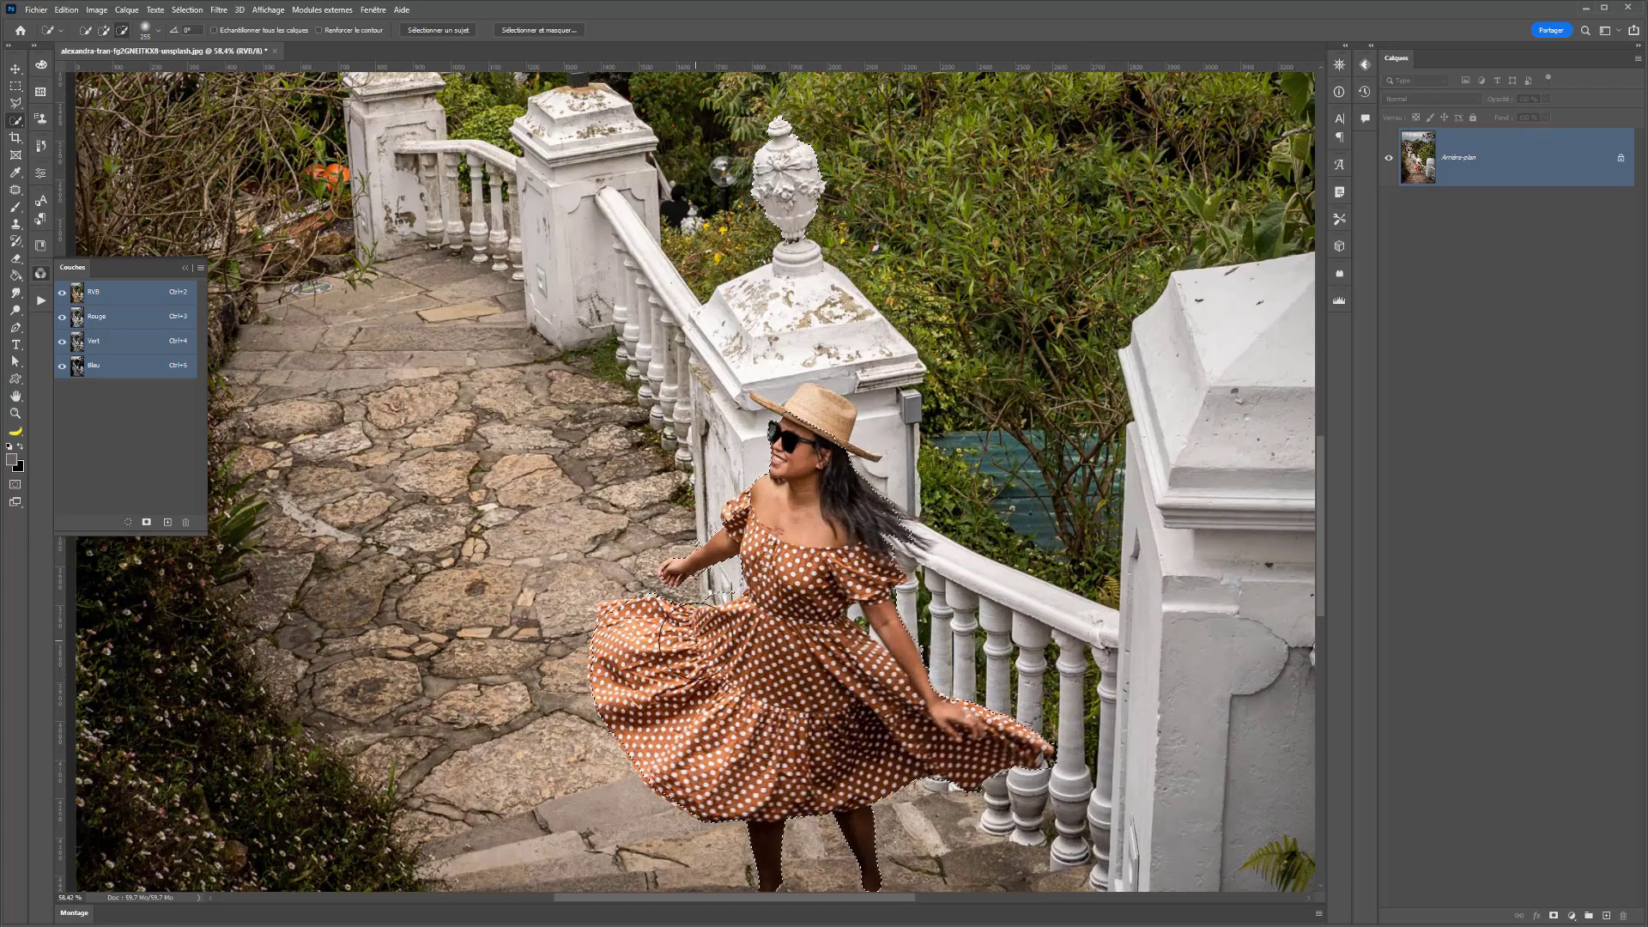
mouse_move(693, 639)
mouse_down()
mouse_move(659, 635)
mouse_move(728, 579)
mouse_move(720, 591)
mouse_up()
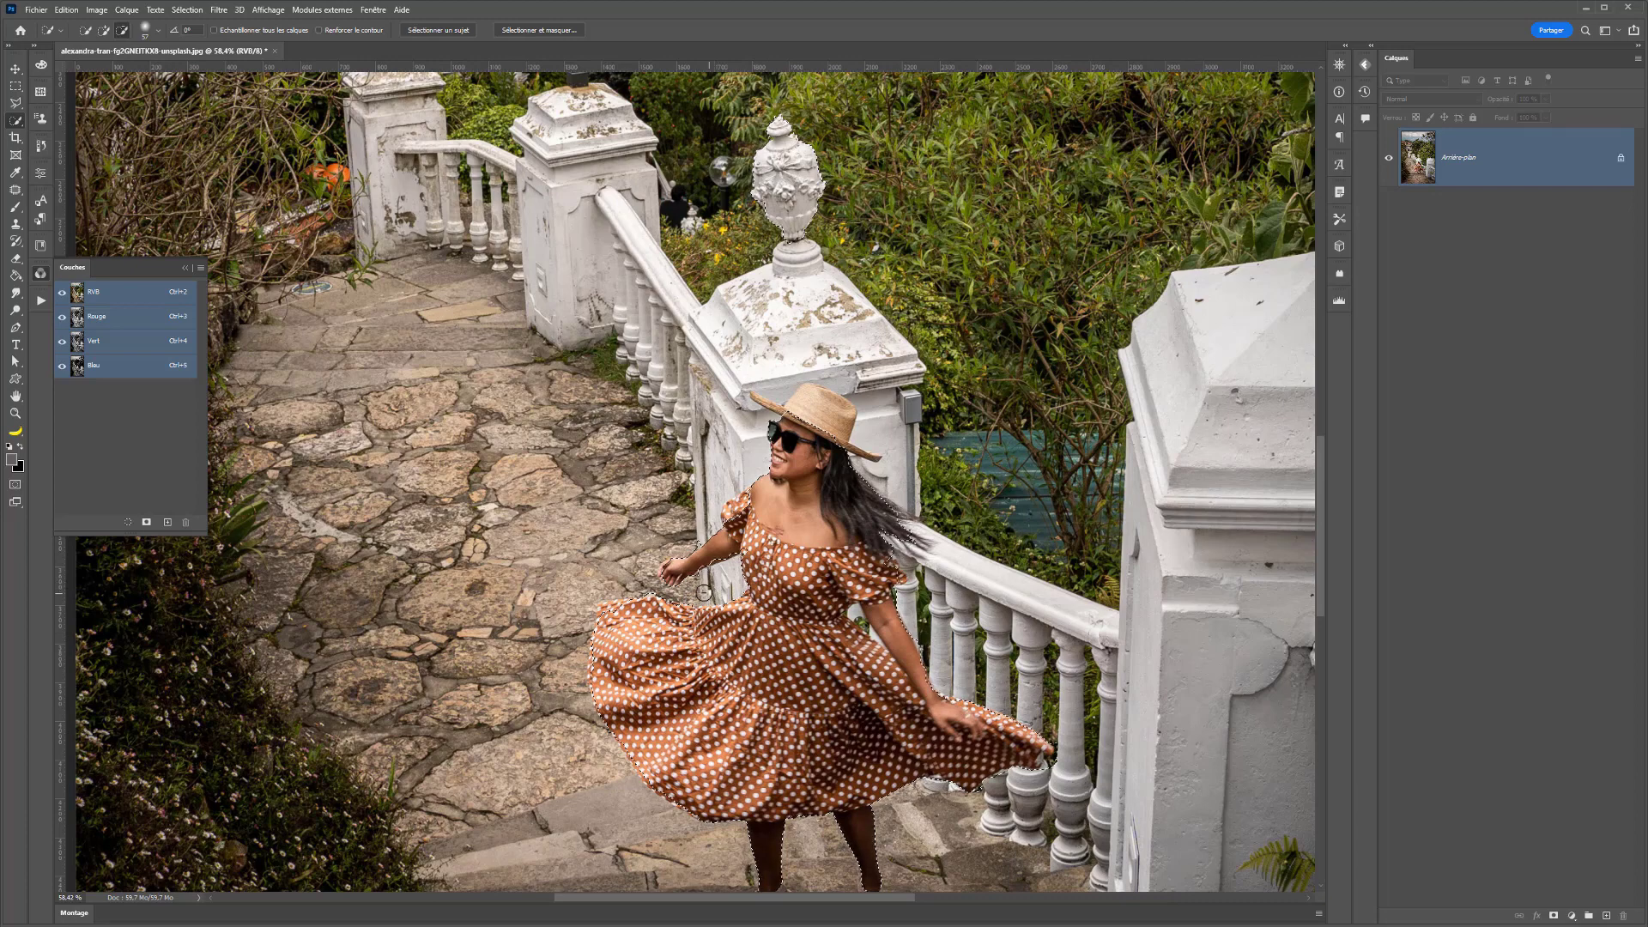
- Add both of the woman's shoes to the selection with a small Quick Selection brush
scroll(719, 592, up, 1)
drag(726, 704, 558, 513)
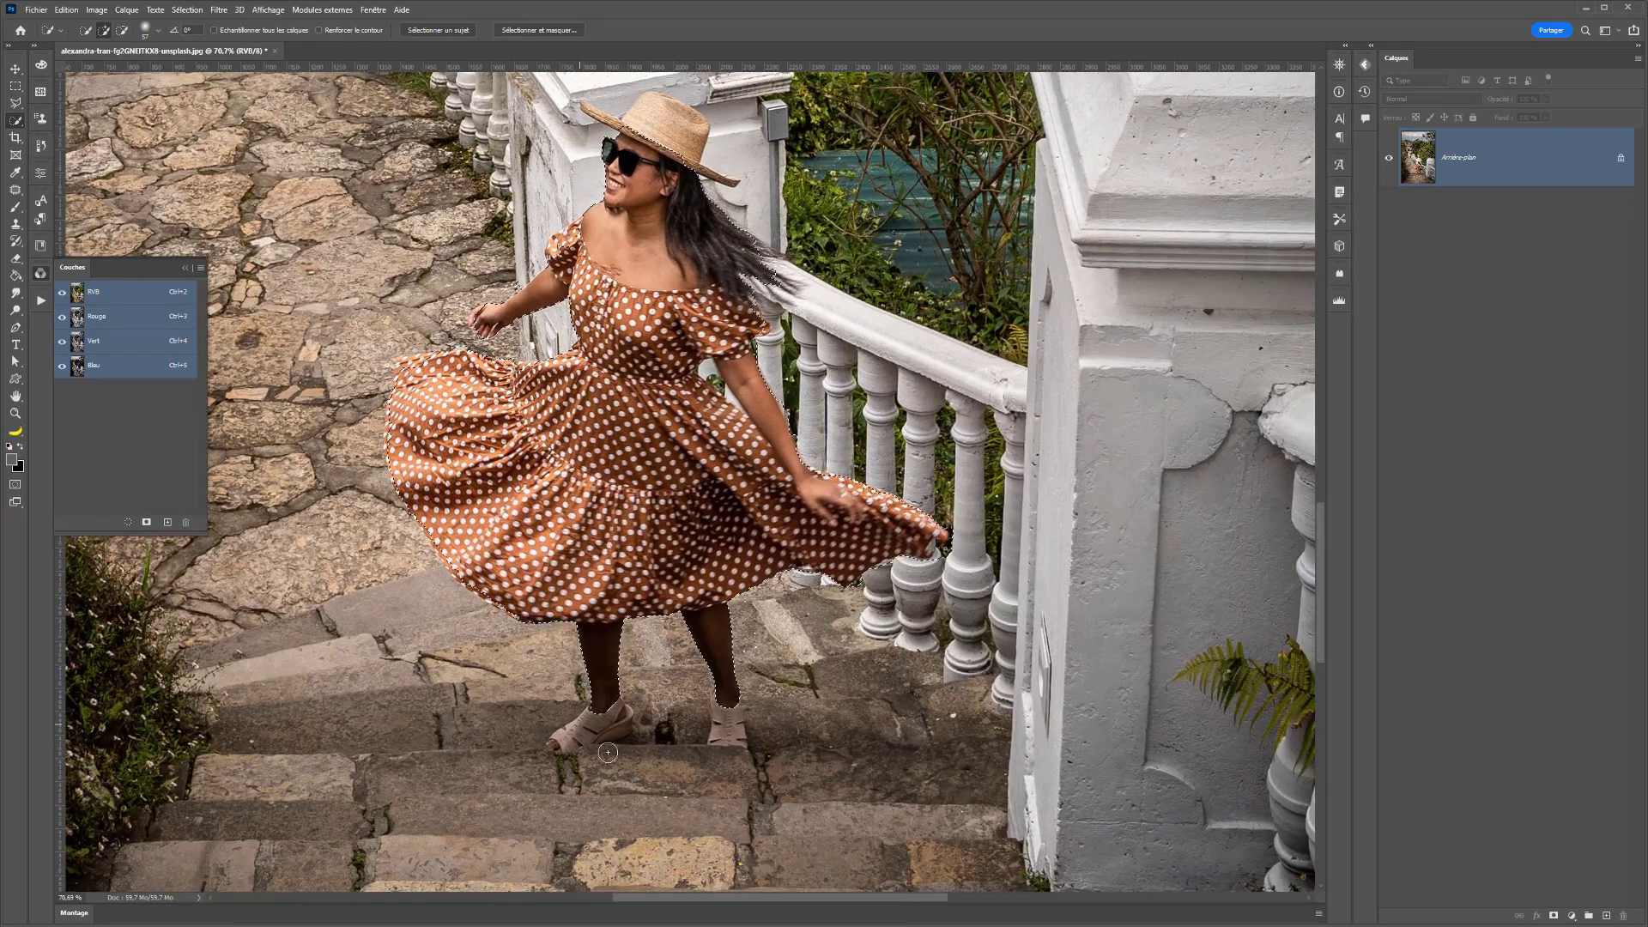
drag(624, 719, 568, 739)
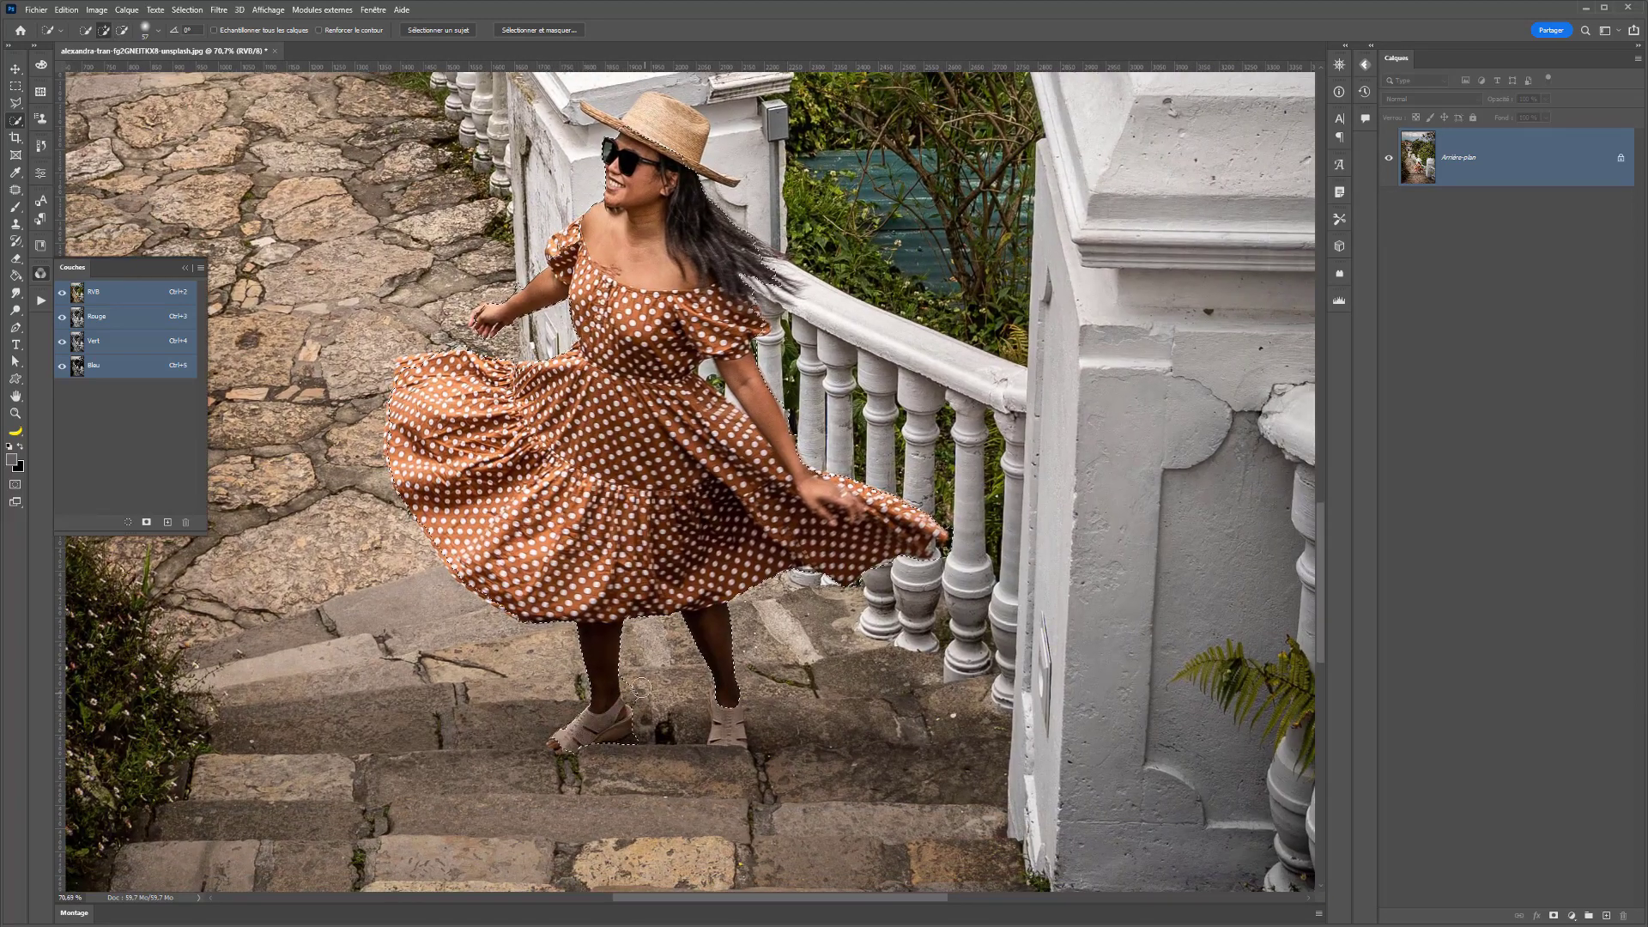
alt+click(642, 692)
drag(722, 719, 735, 745)
drag(600, 762, 747, 753)
- Refine the selection edge around the woman's hat and hair
scroll(736, 717, down, 4)
scroll(737, 717, down, 3)
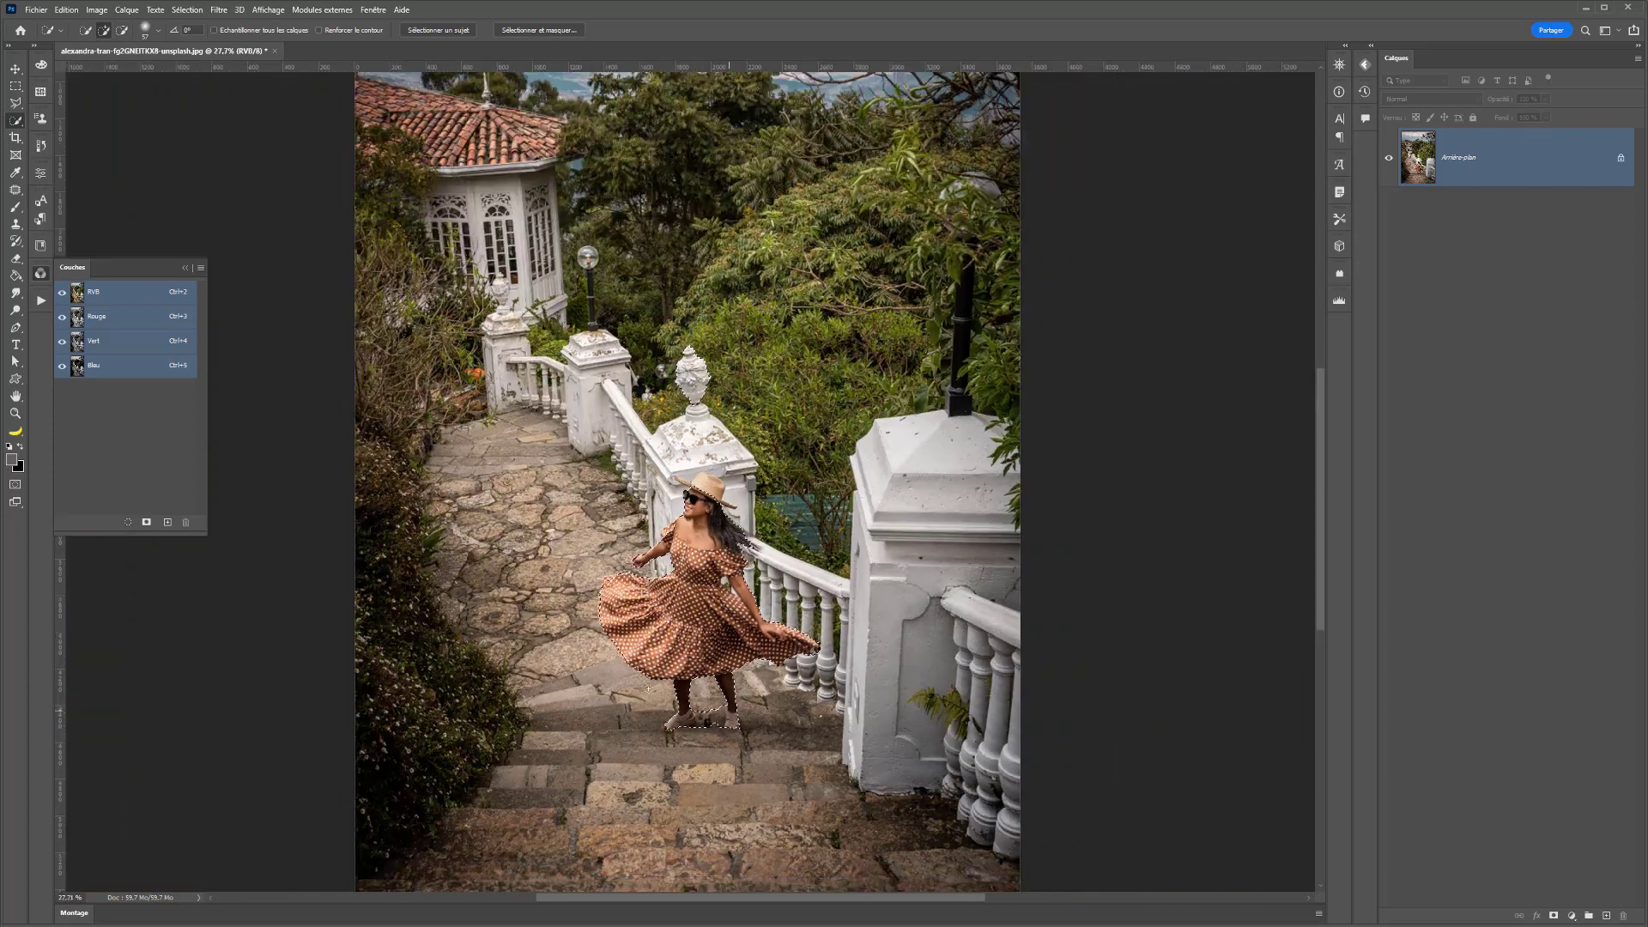
scroll(491, 603, up, 1)
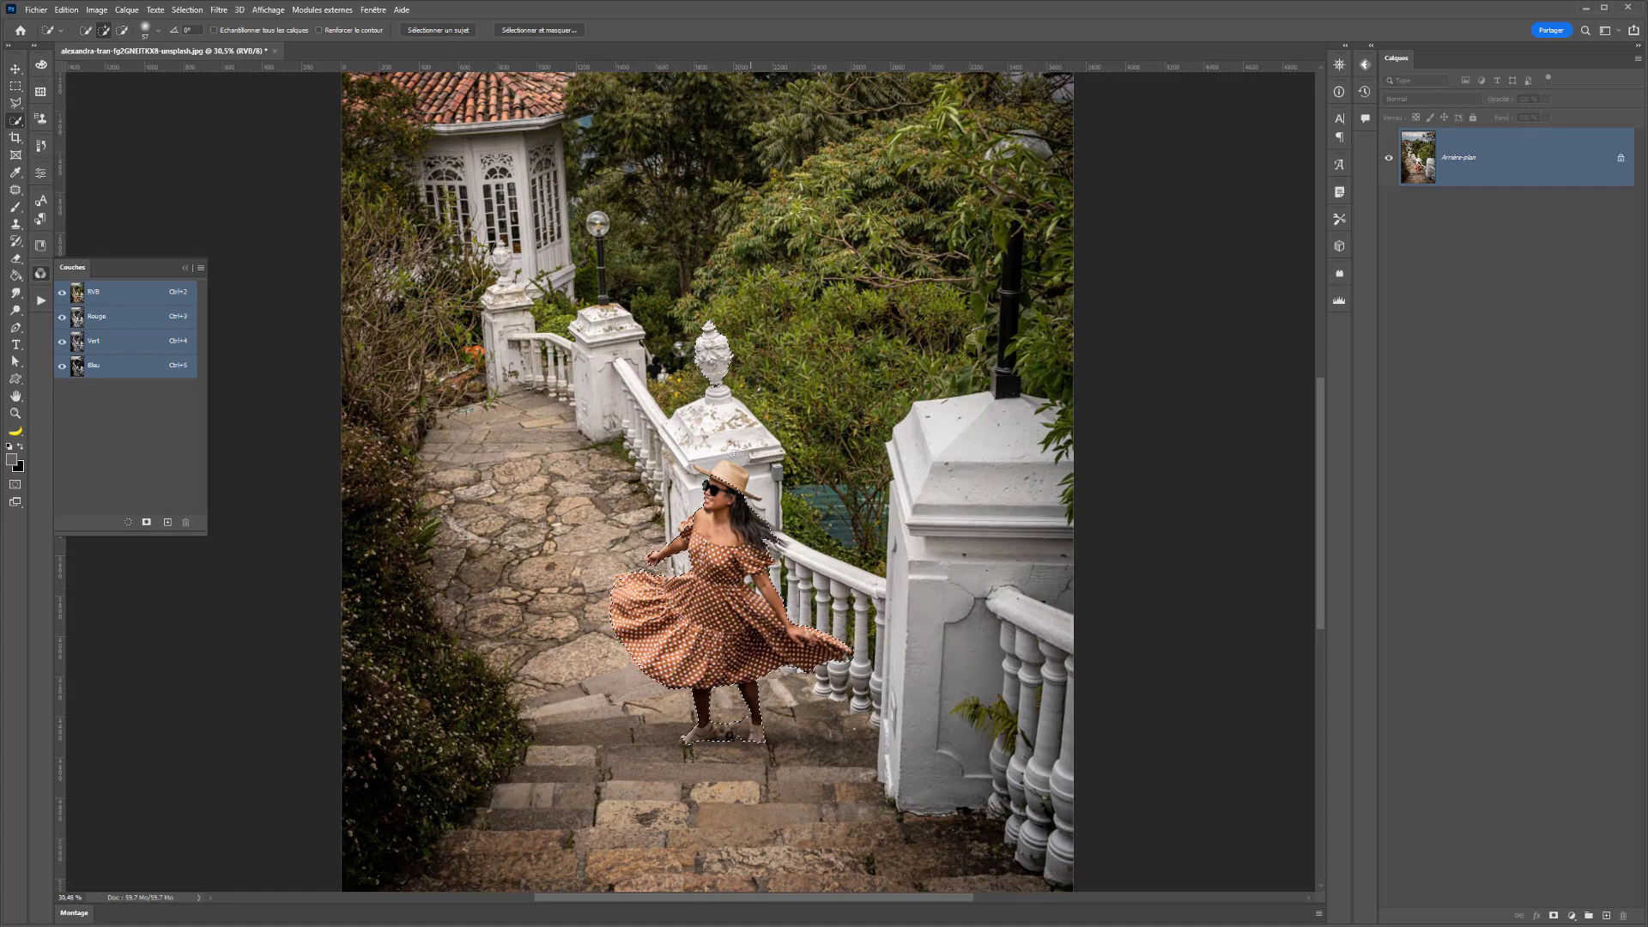
click(726, 472)
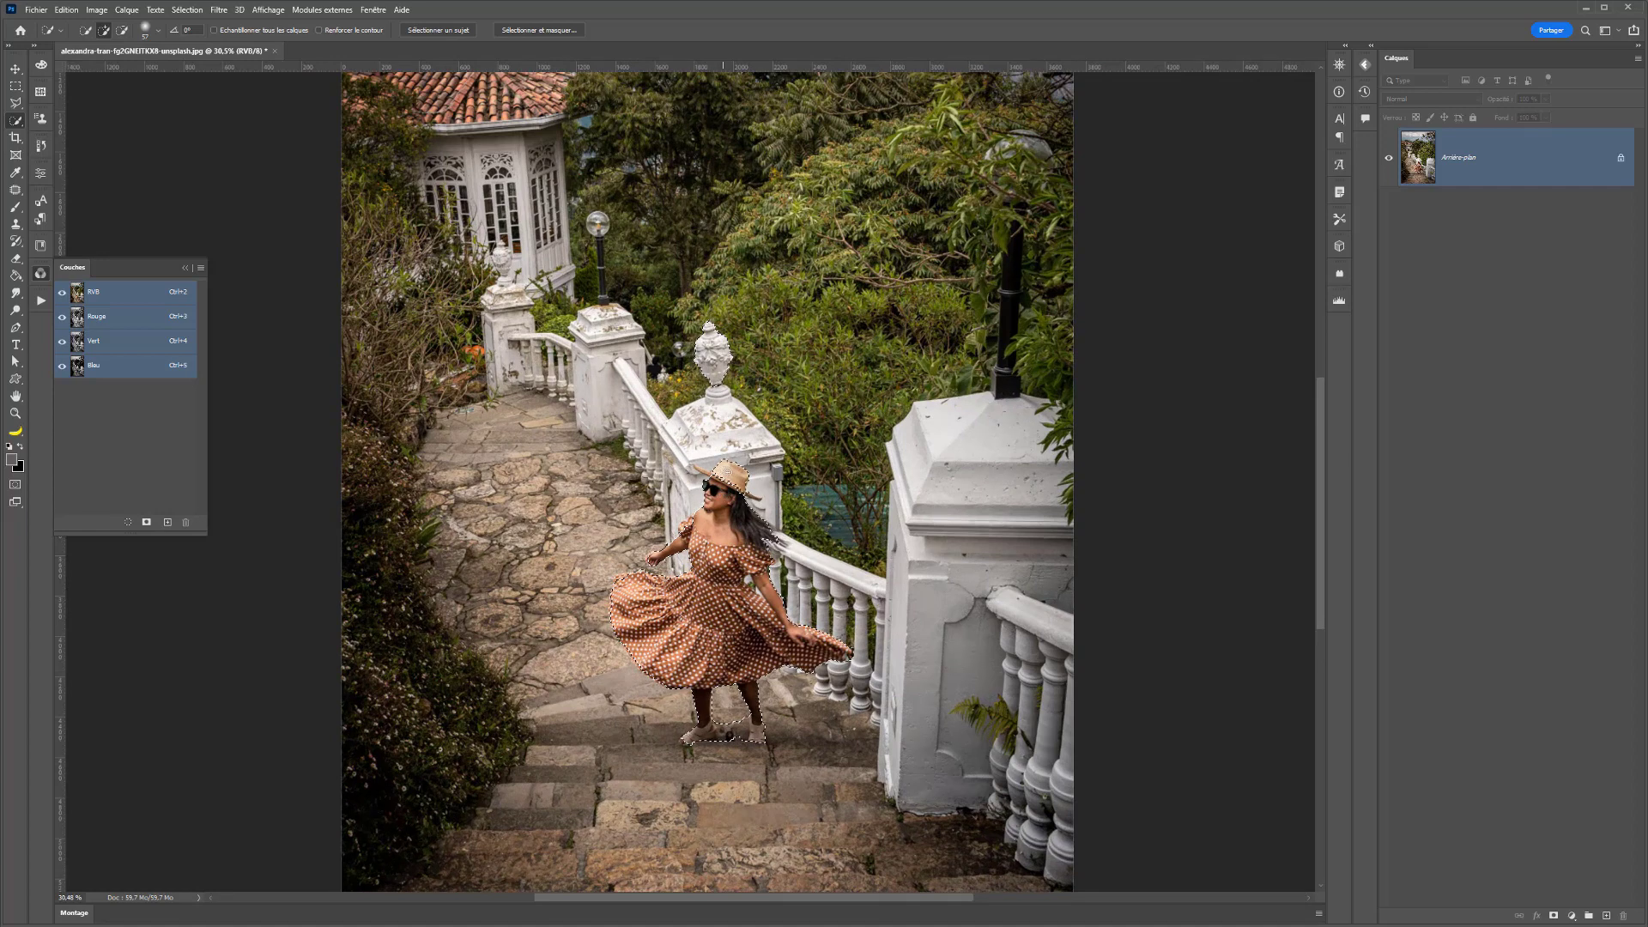
click(753, 497)
- Copy the selected woman to a new layer and toggle the background's visibility to check the cutout
key(ctrl+j)
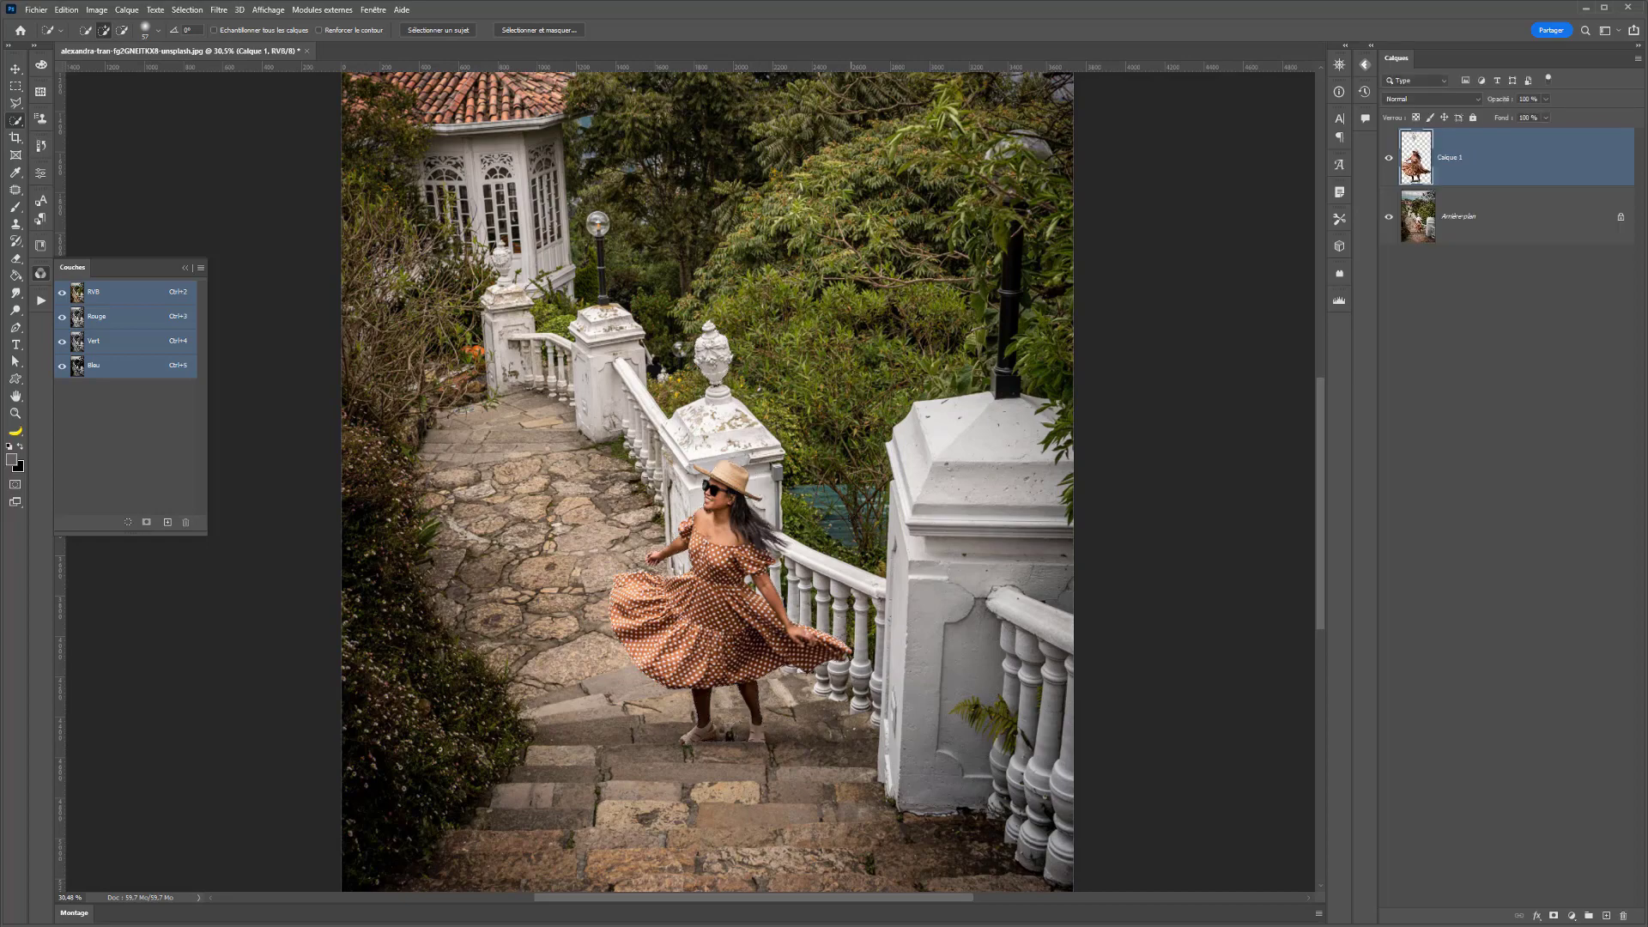
click(1389, 221)
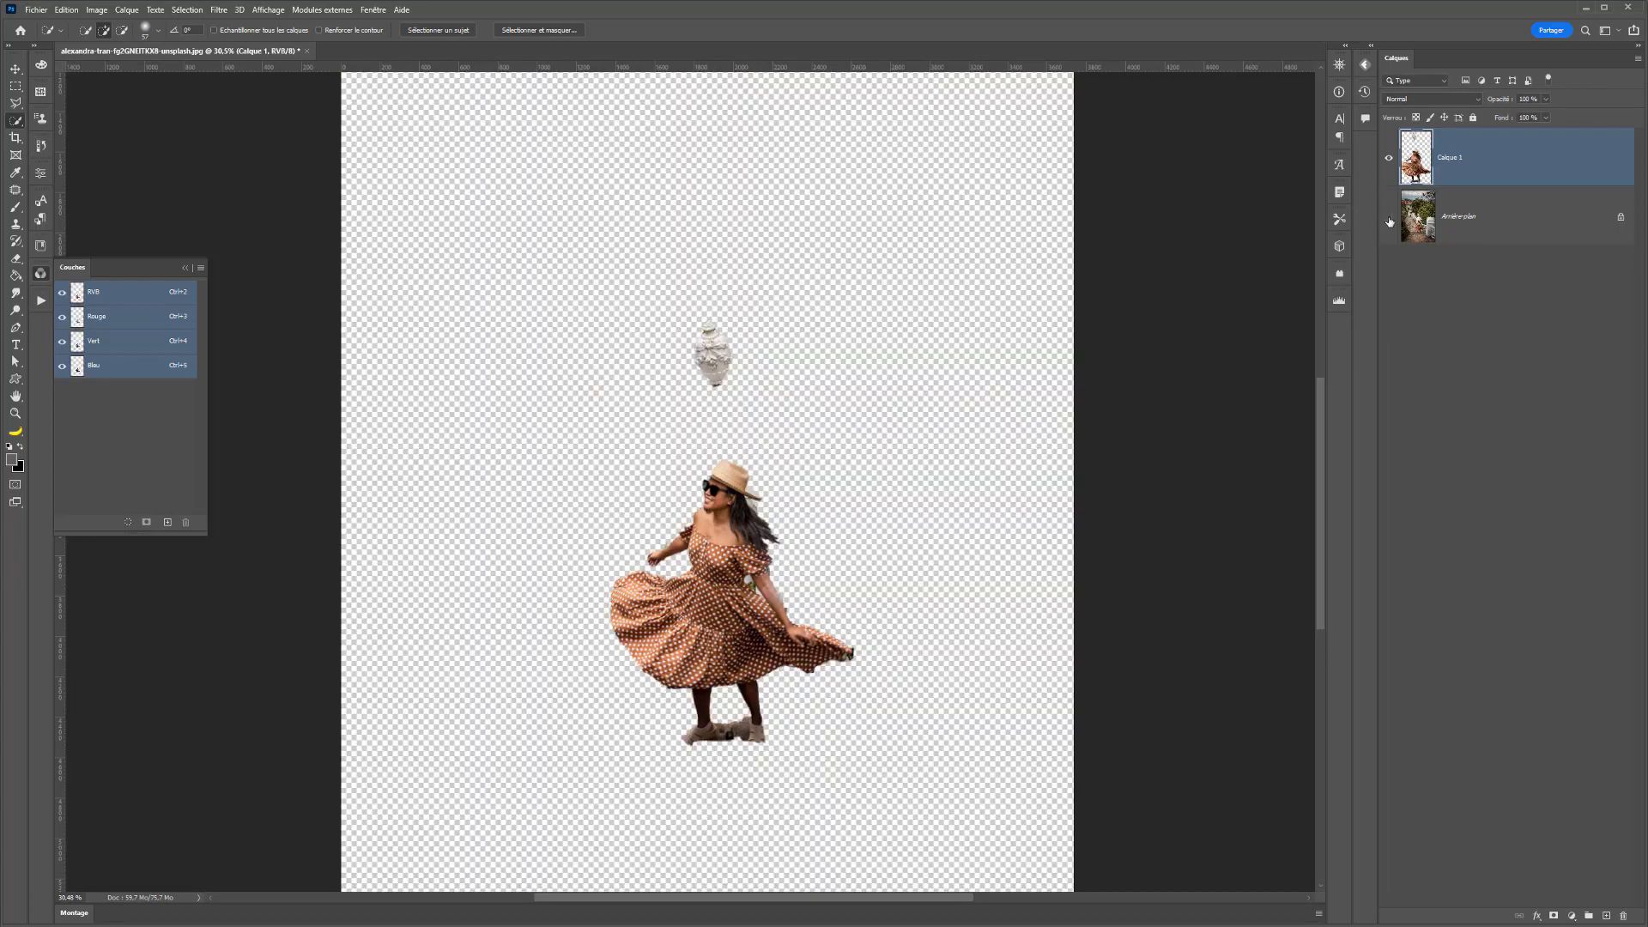
click(1390, 219)
click(1389, 219)
click(1390, 218)
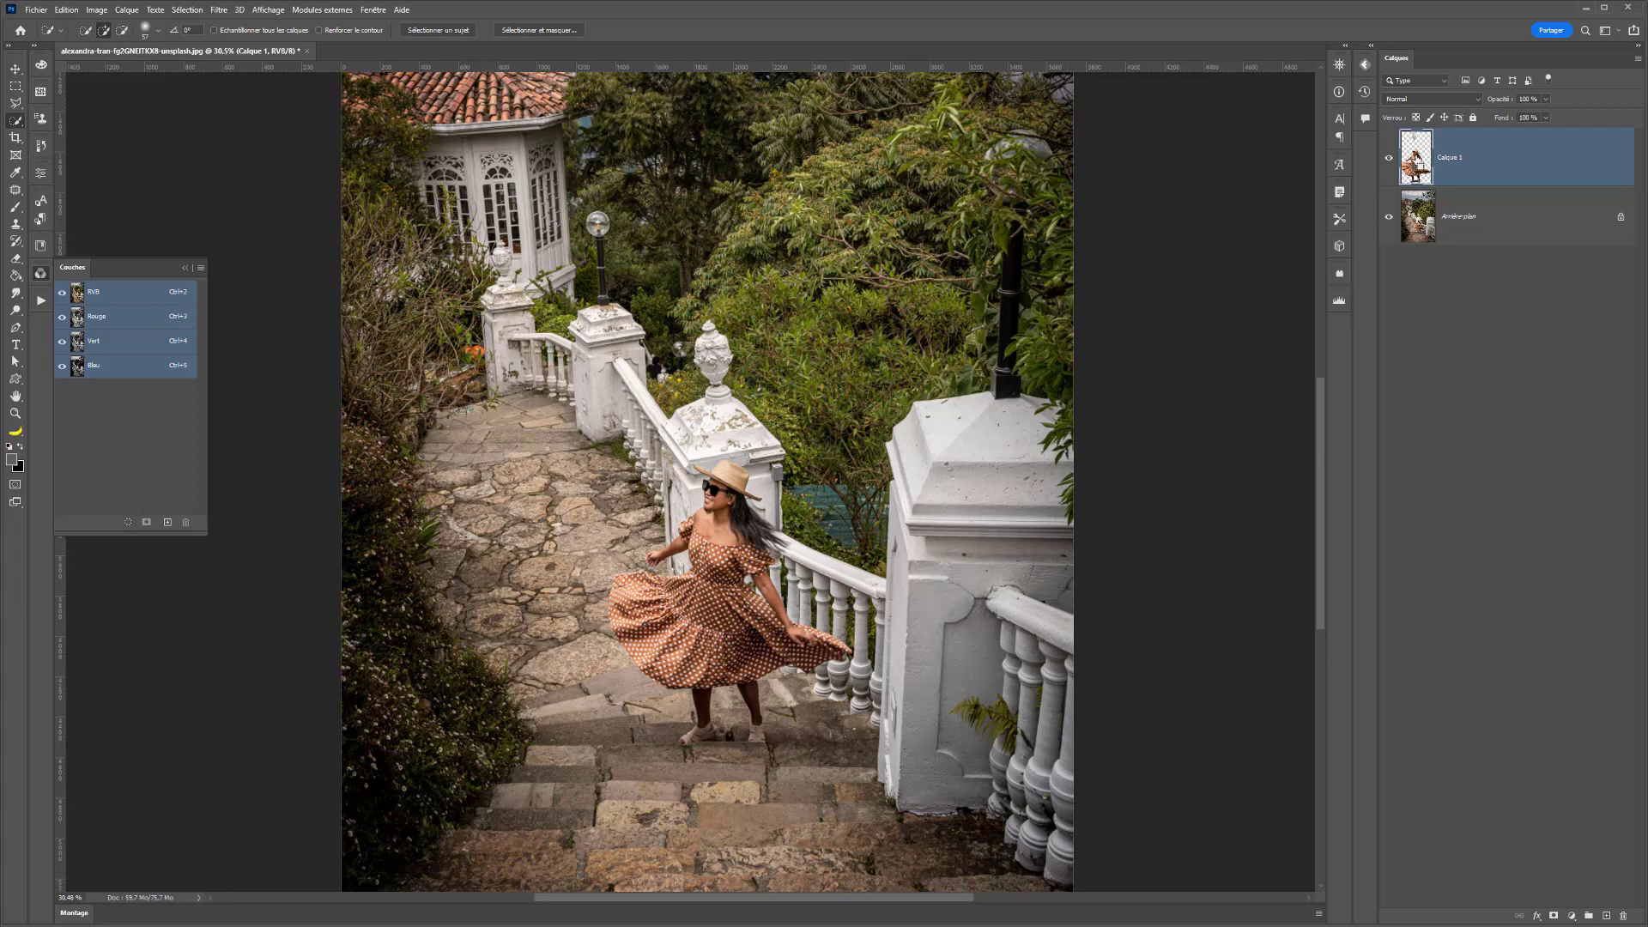
- Duplicate the Calque 1 cutout layer with nothing selected and scale the copy down toward its lower-left corner
ctrl+click(1418, 158)
click(15, 69)
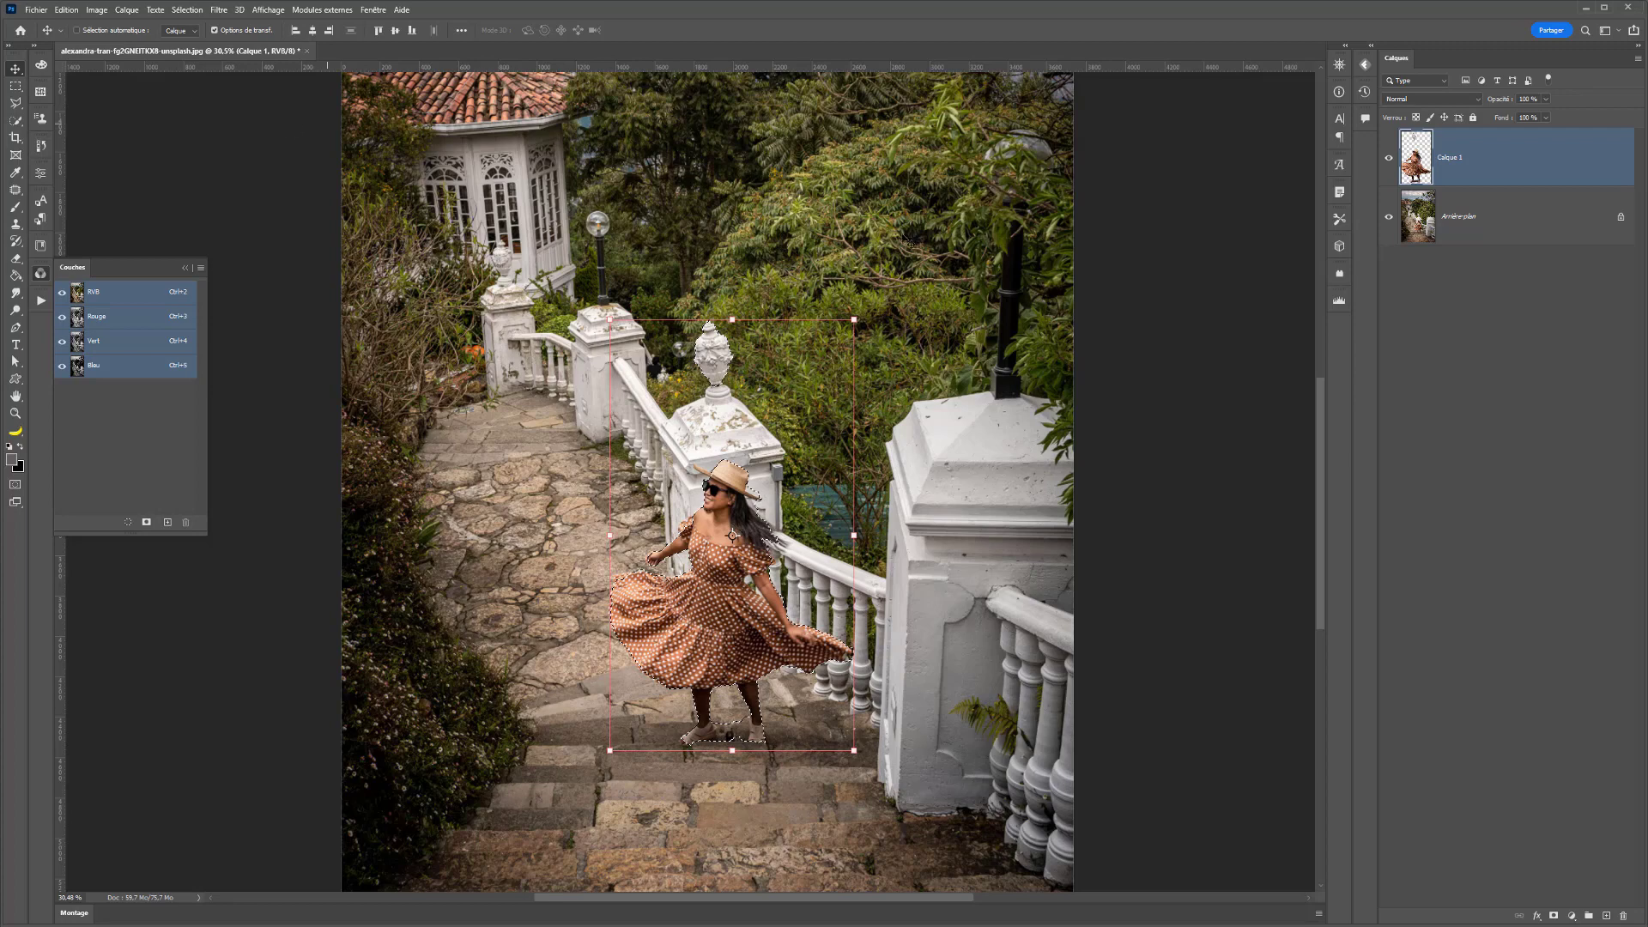
key(ctrl+d)
key(ctrl+j)
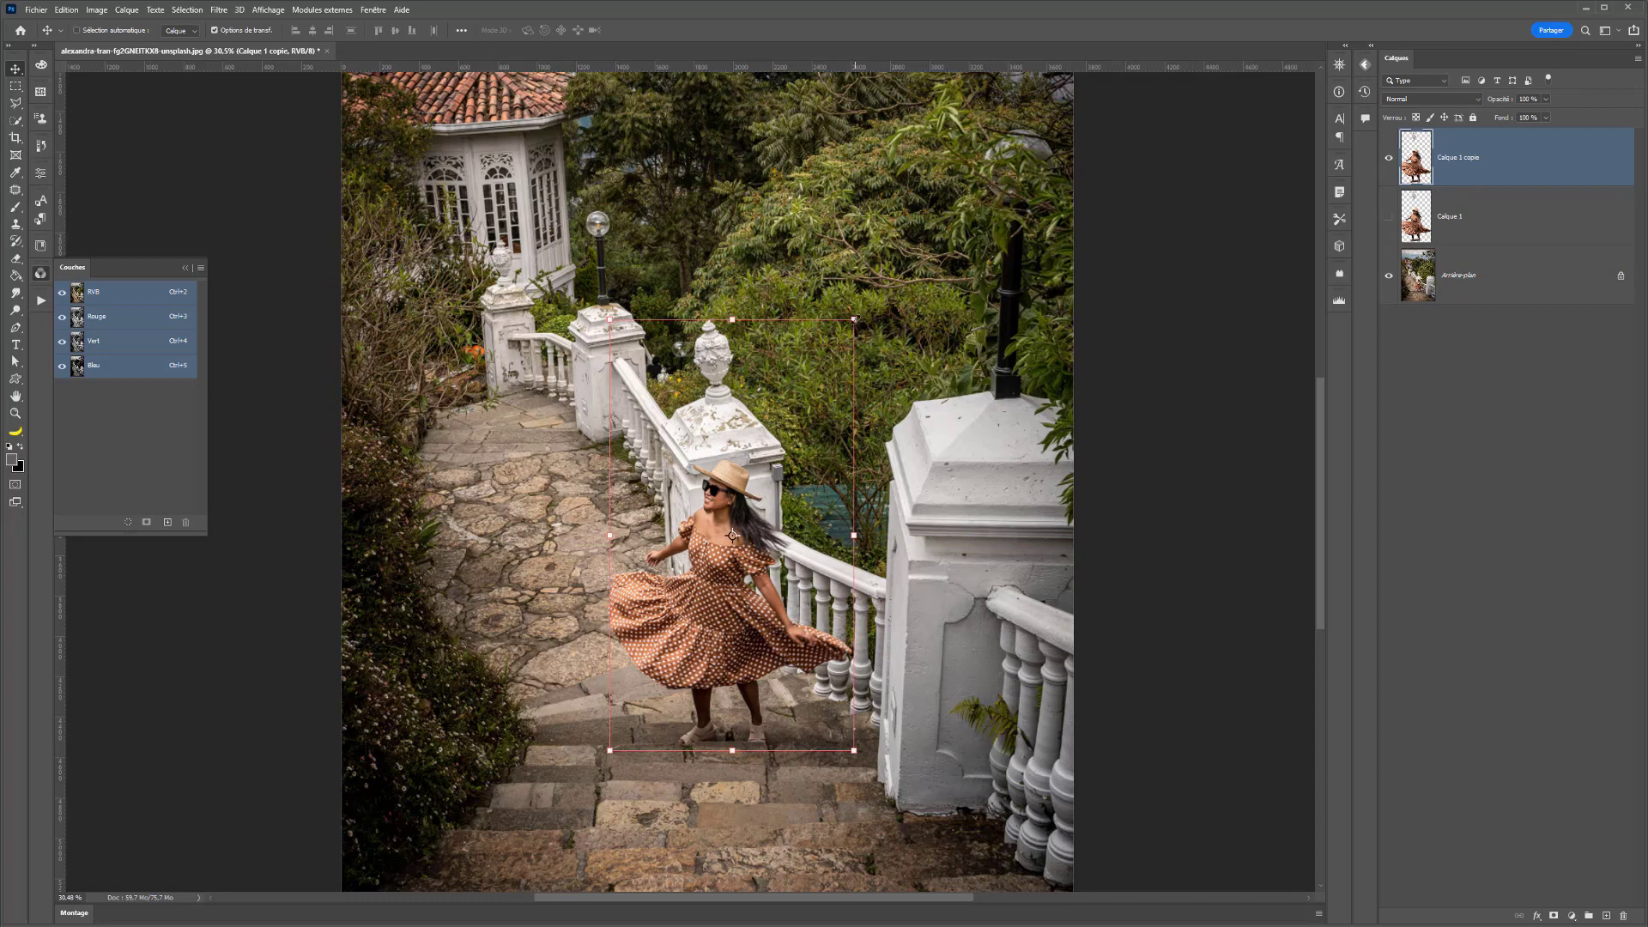
drag(854, 319, 792, 430)
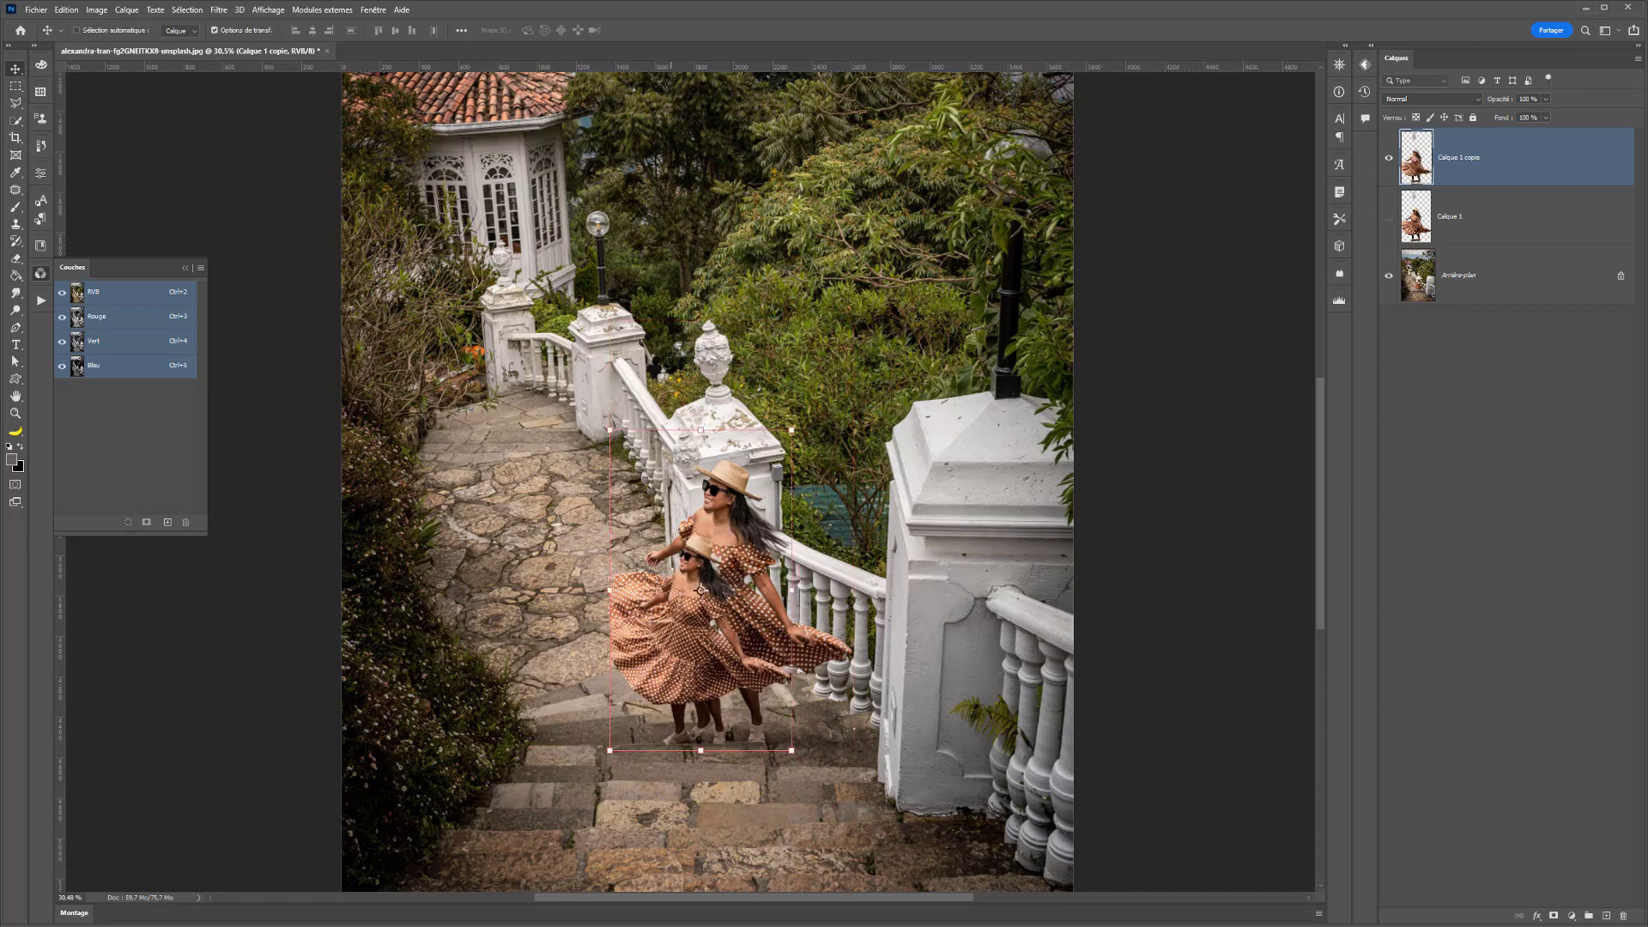
- Load the reduced copy's outline as a selection, deselect it and delete the Calque 1 copie layer
ctrl+click(1417, 159)
key(ctrl+d)
key(Delete)
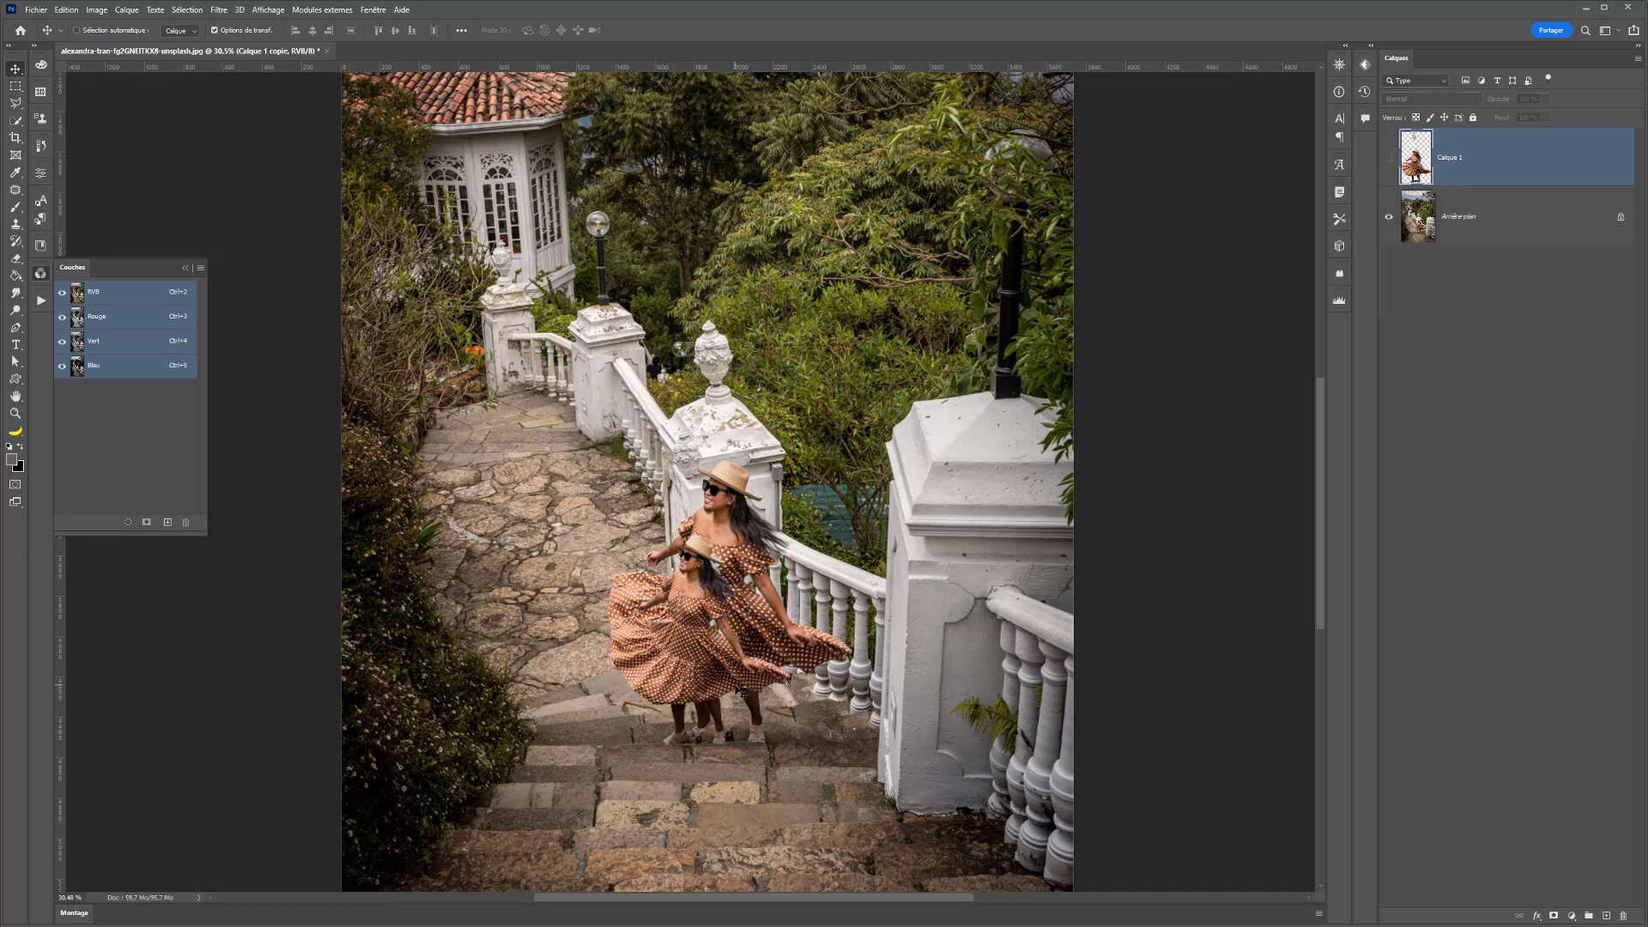
- Load the outline of Calque 1 as a selection and save it as a new channel named "selection" in the current document
ctrl+click(1425, 144)
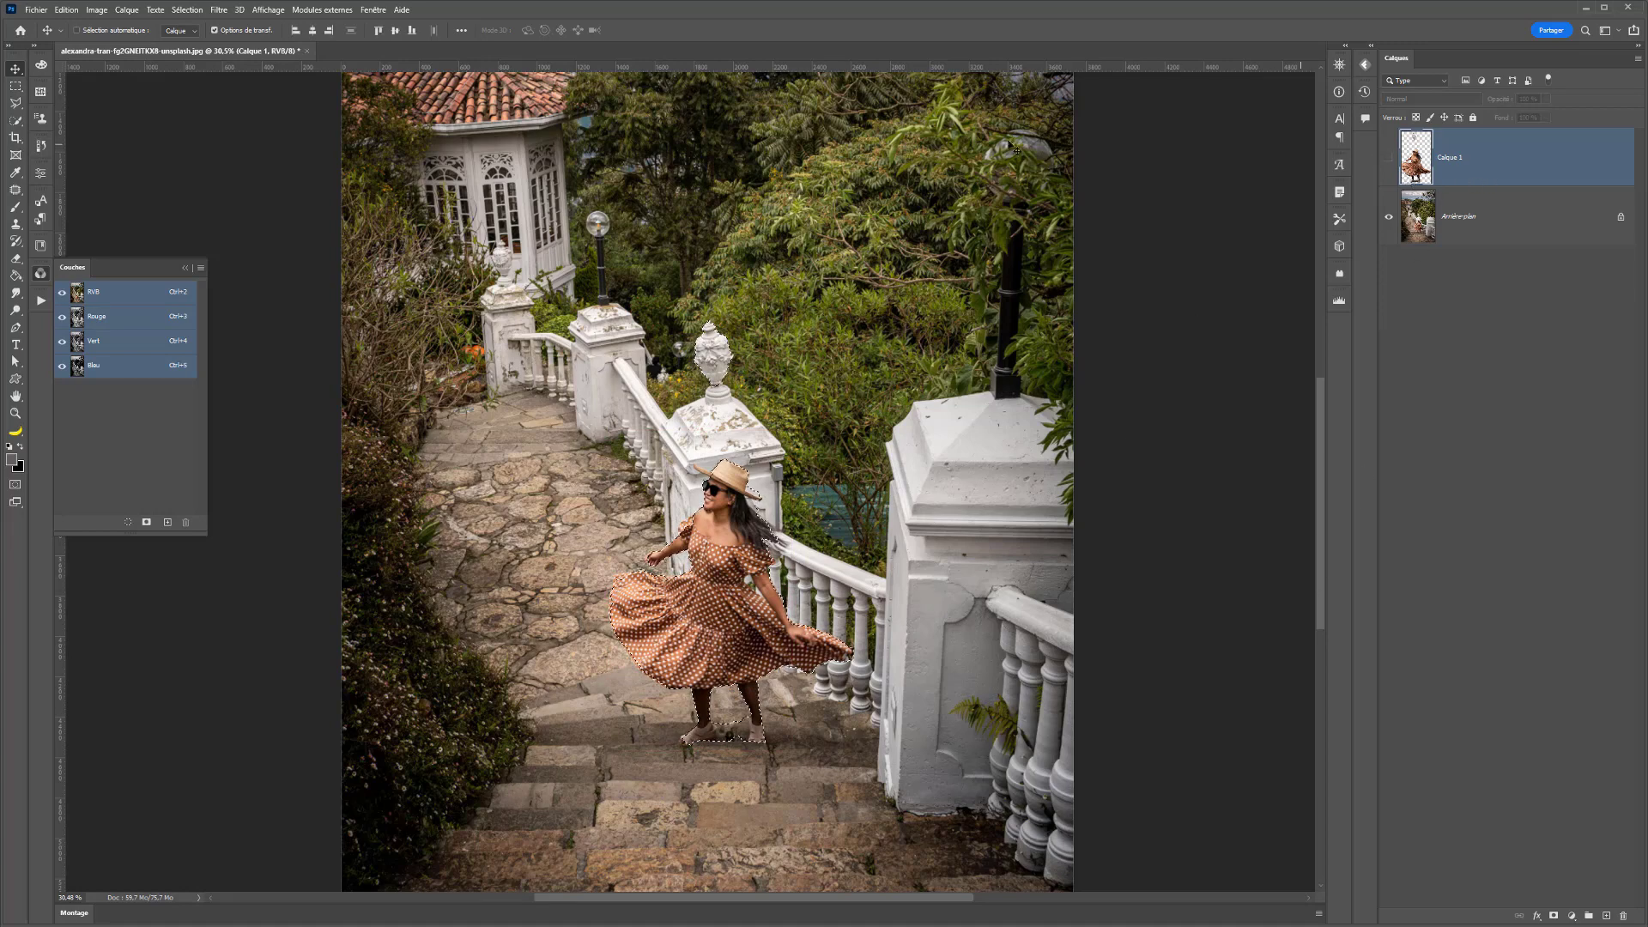
click(182, 11)
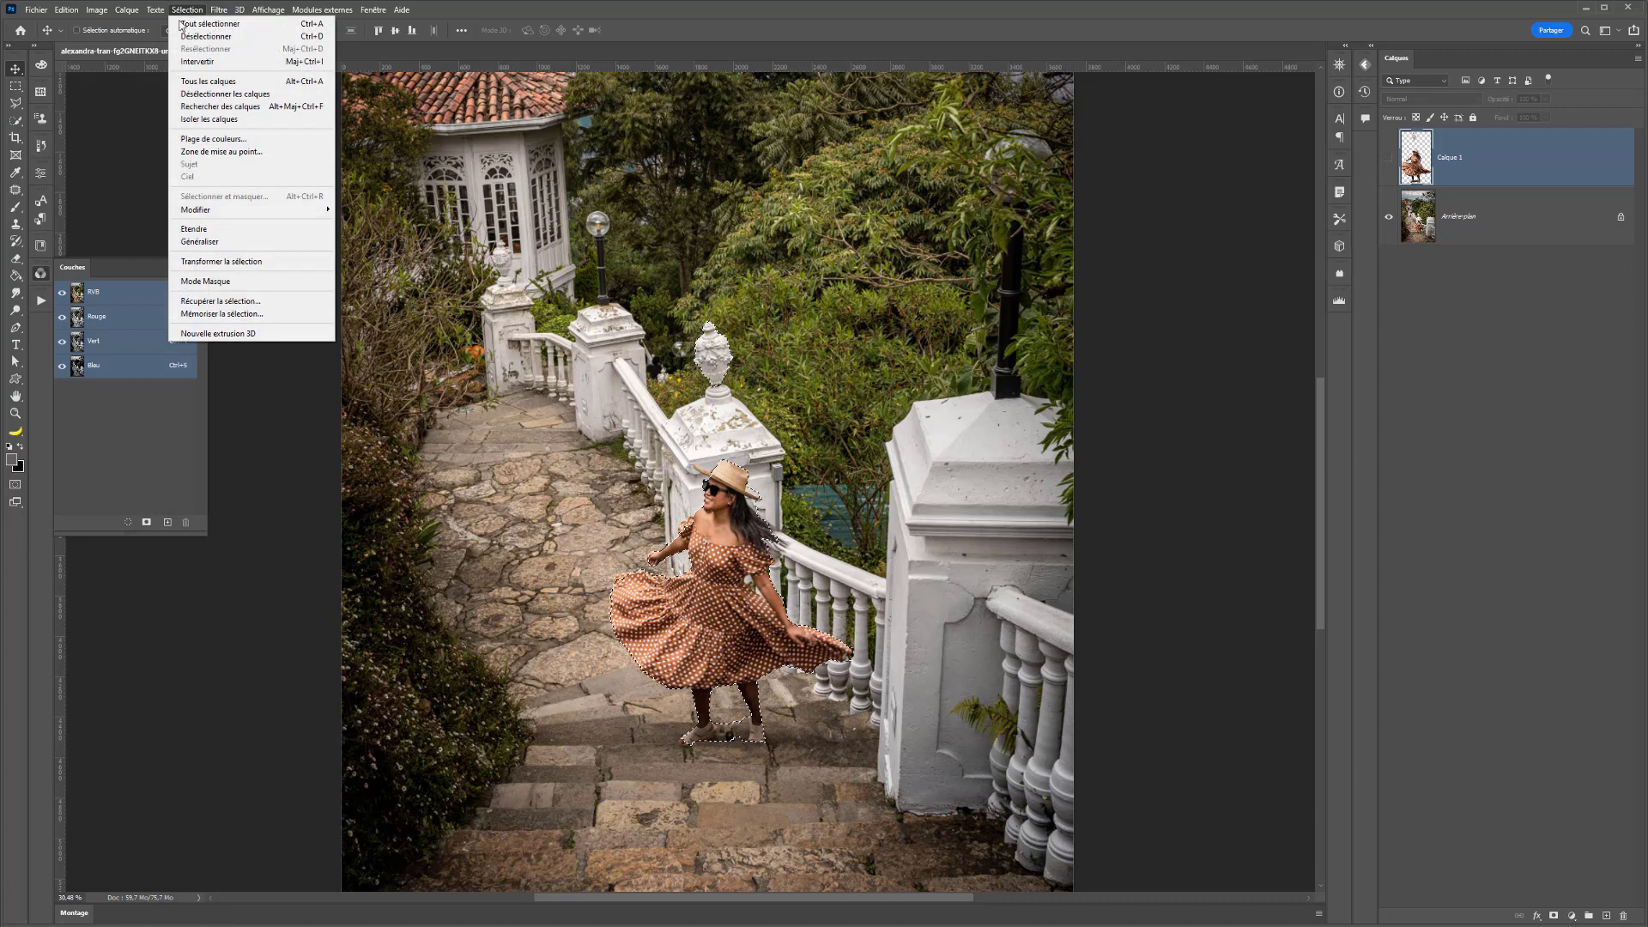
click(231, 315)
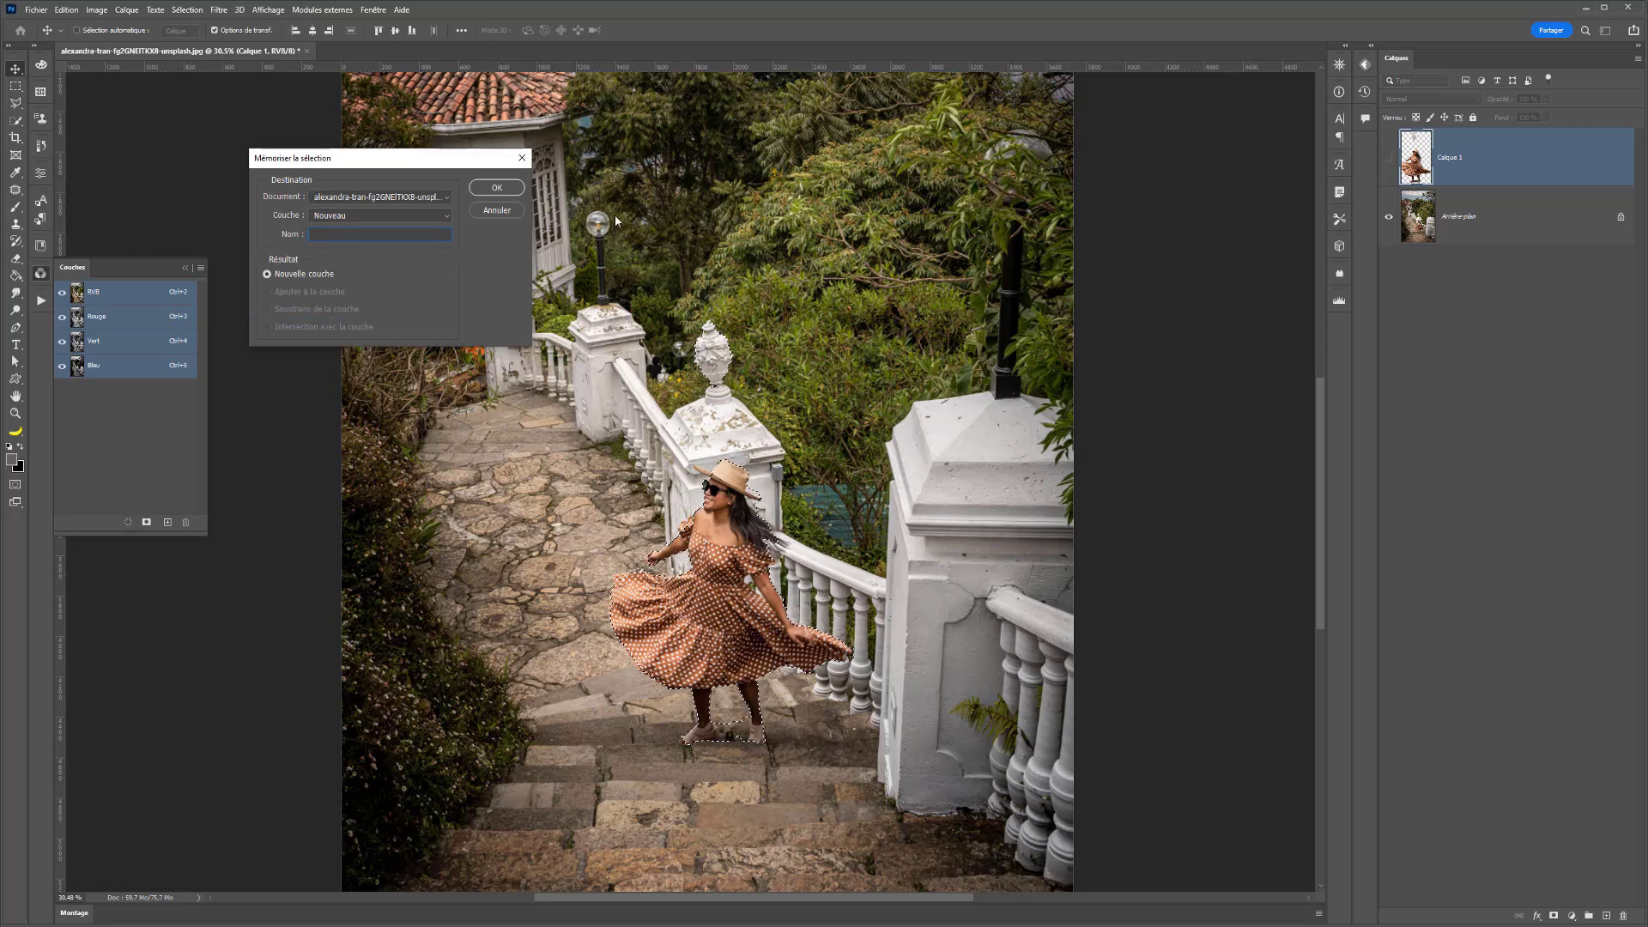
click(315, 199)
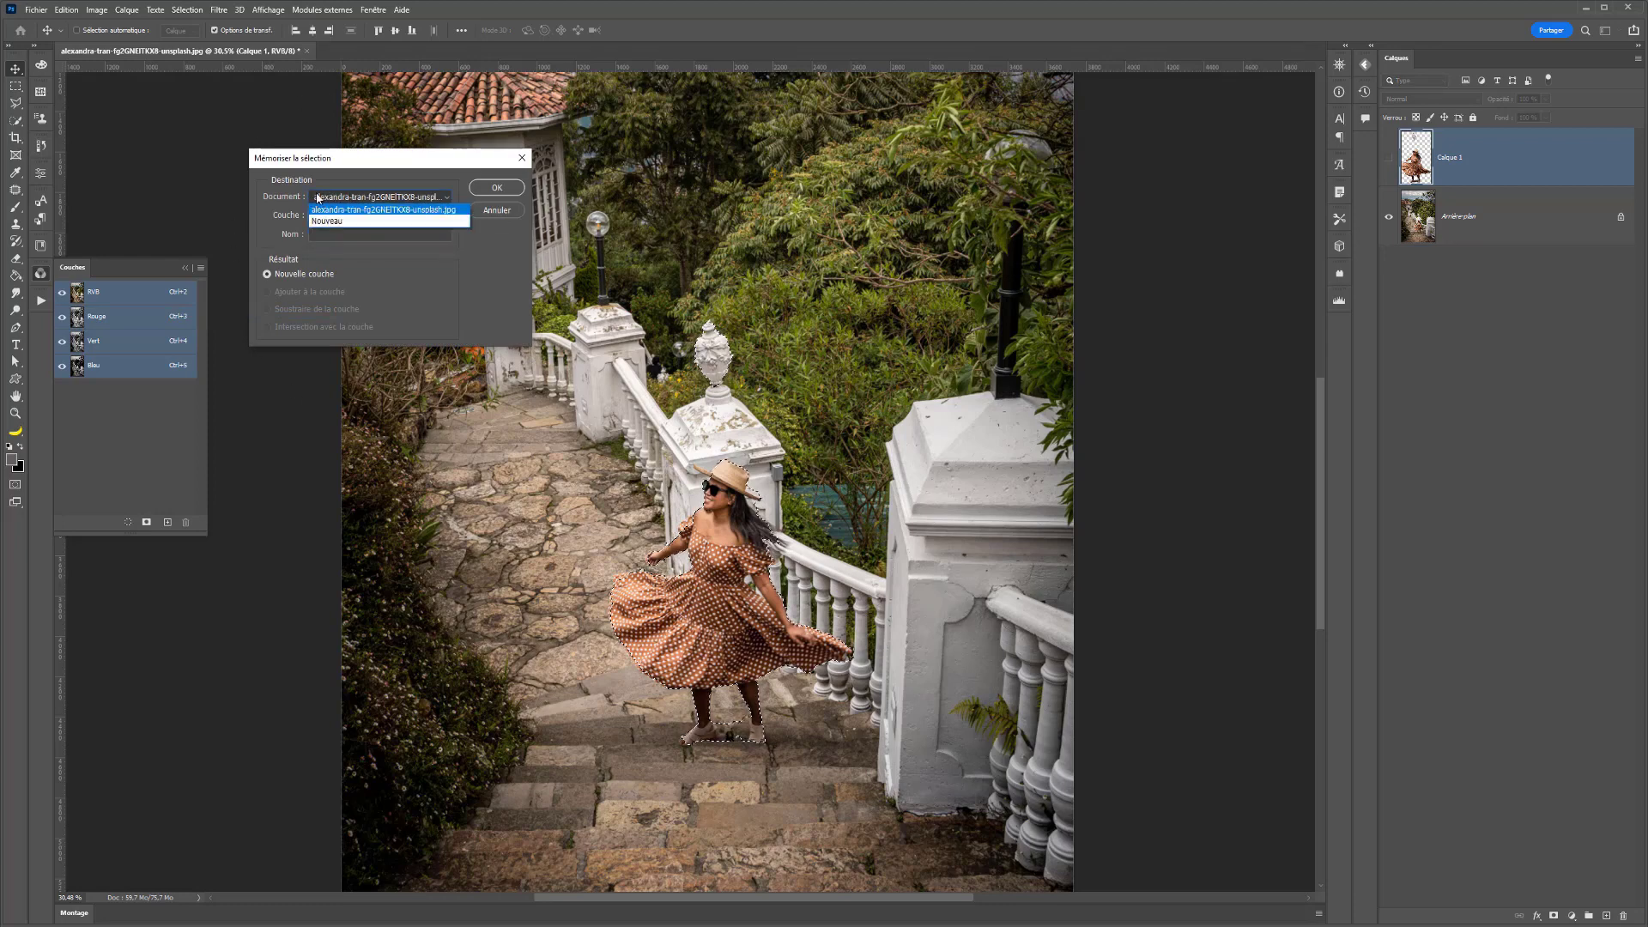
click(318, 209)
click(340, 215)
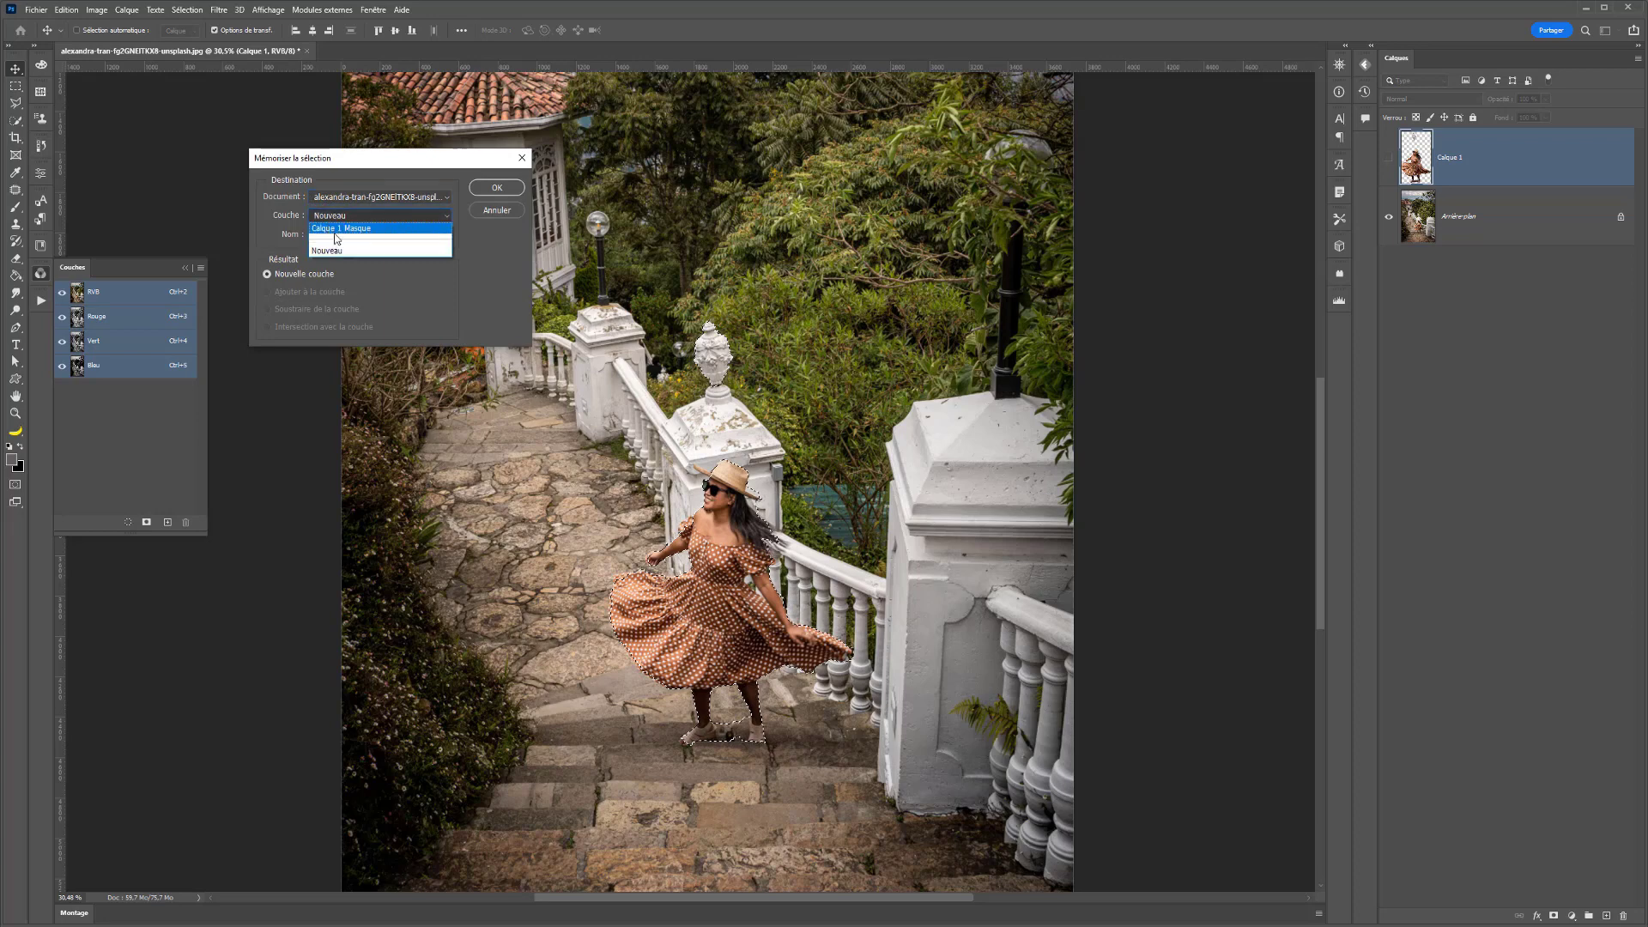
click(337, 251)
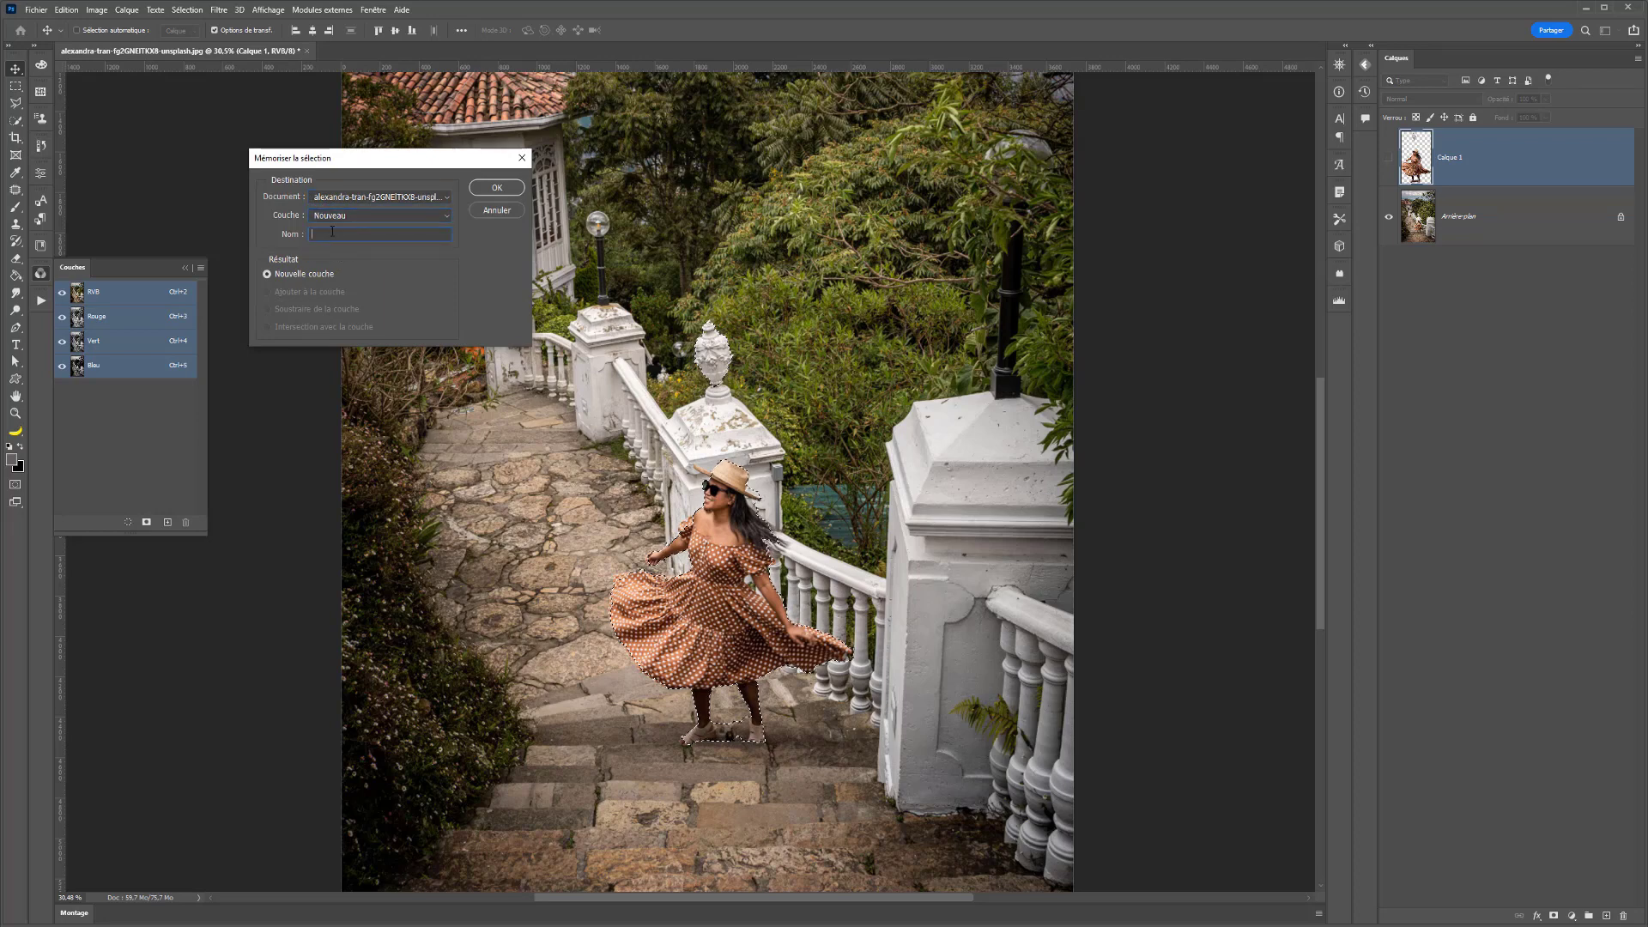
click(331, 233)
text(selection)
click(494, 186)
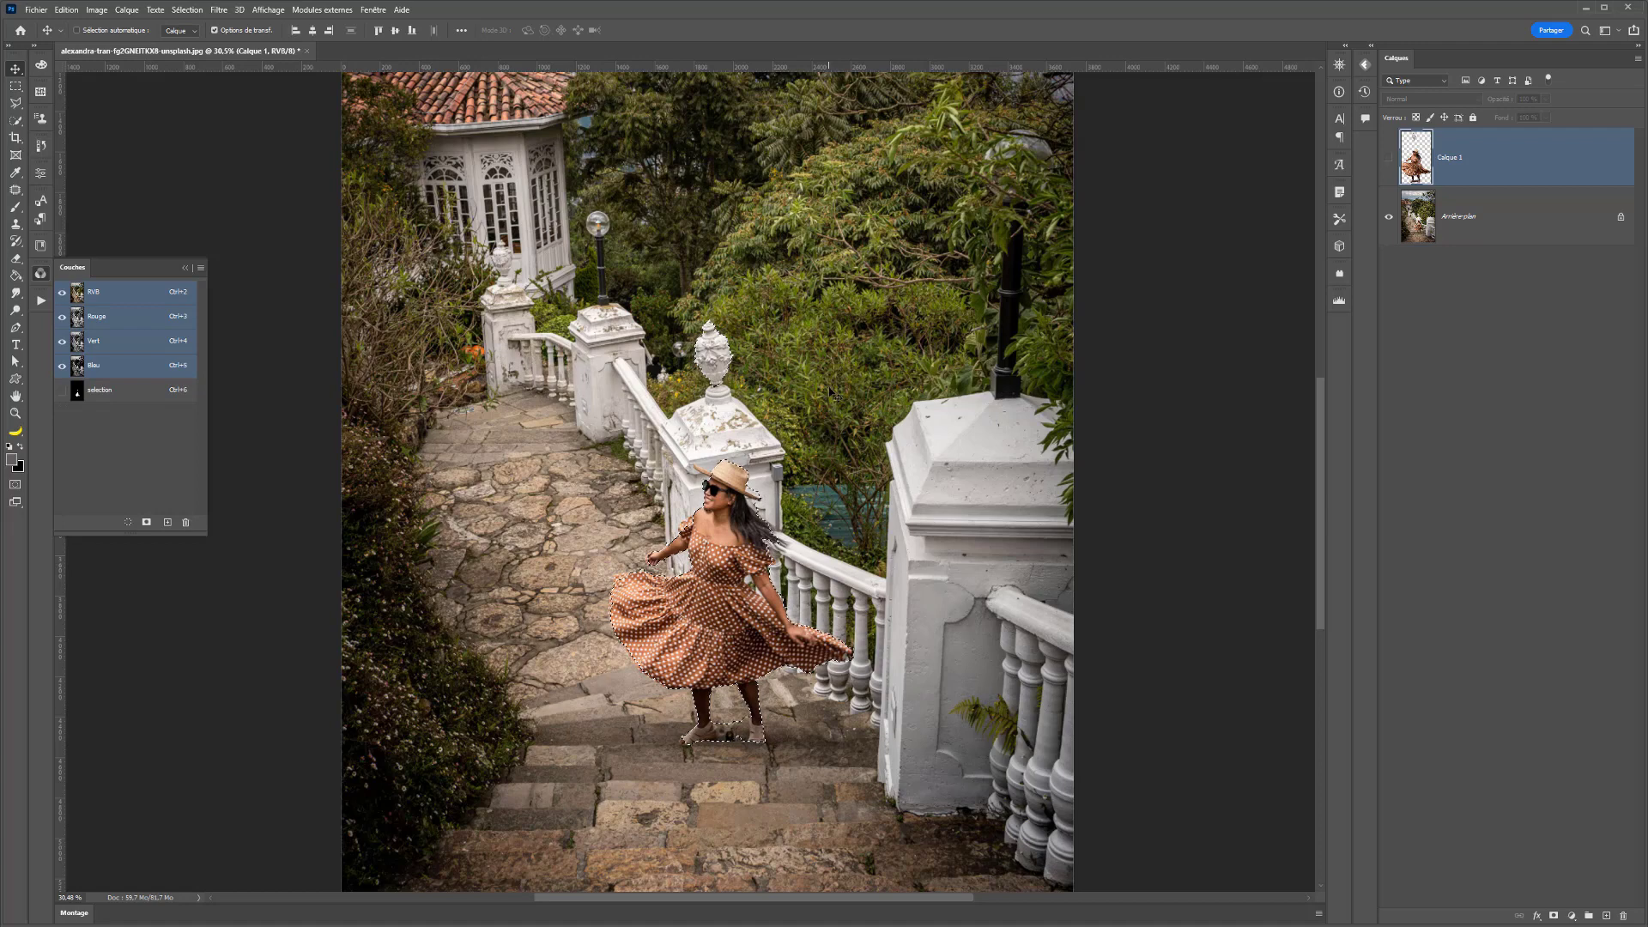
- Deselect the woman, duplicate the Calque 1 layer and keep the original cutout hidden beneath the visible copy
click(15, 87)
key(ctrl+d)
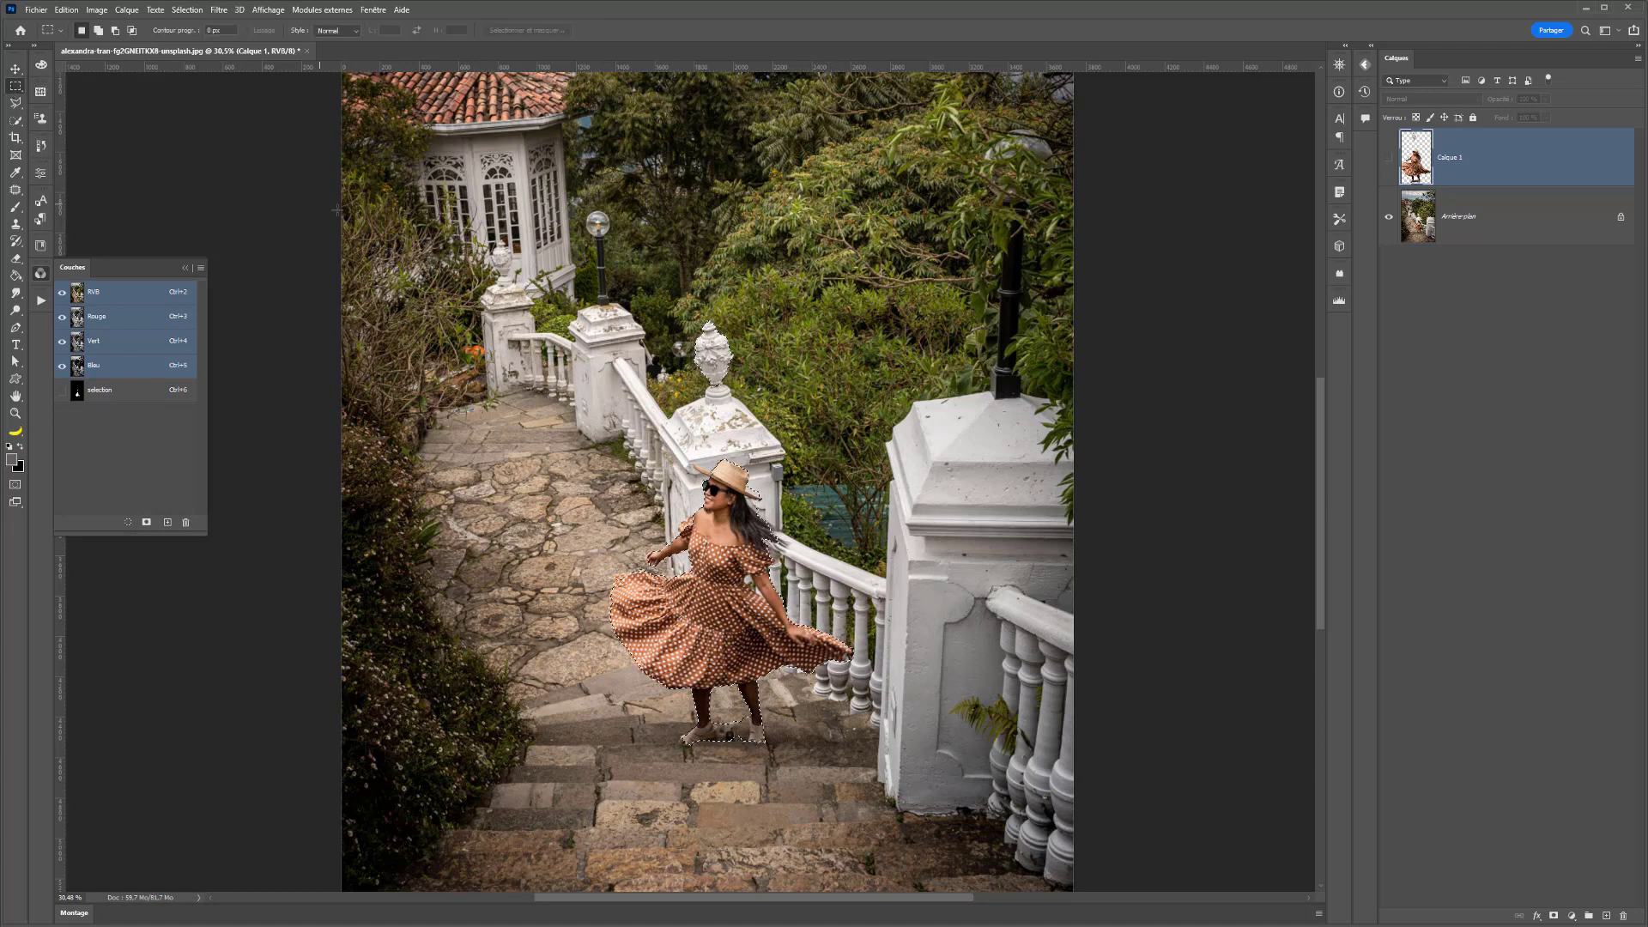
key(ctrl+j)
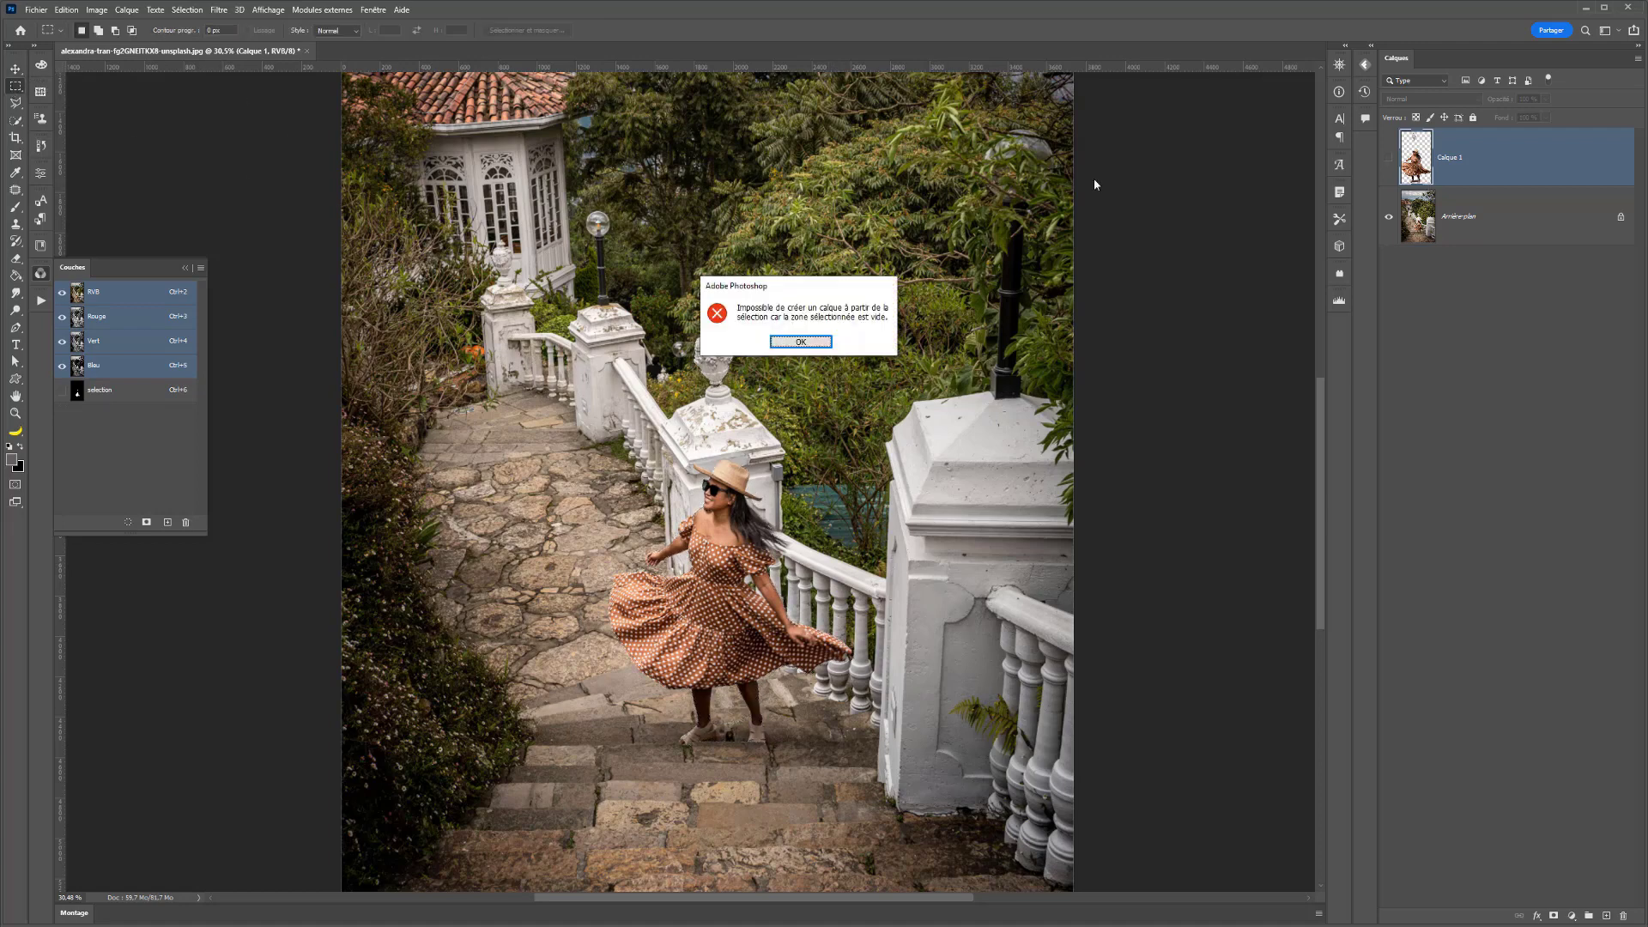
click(815, 343)
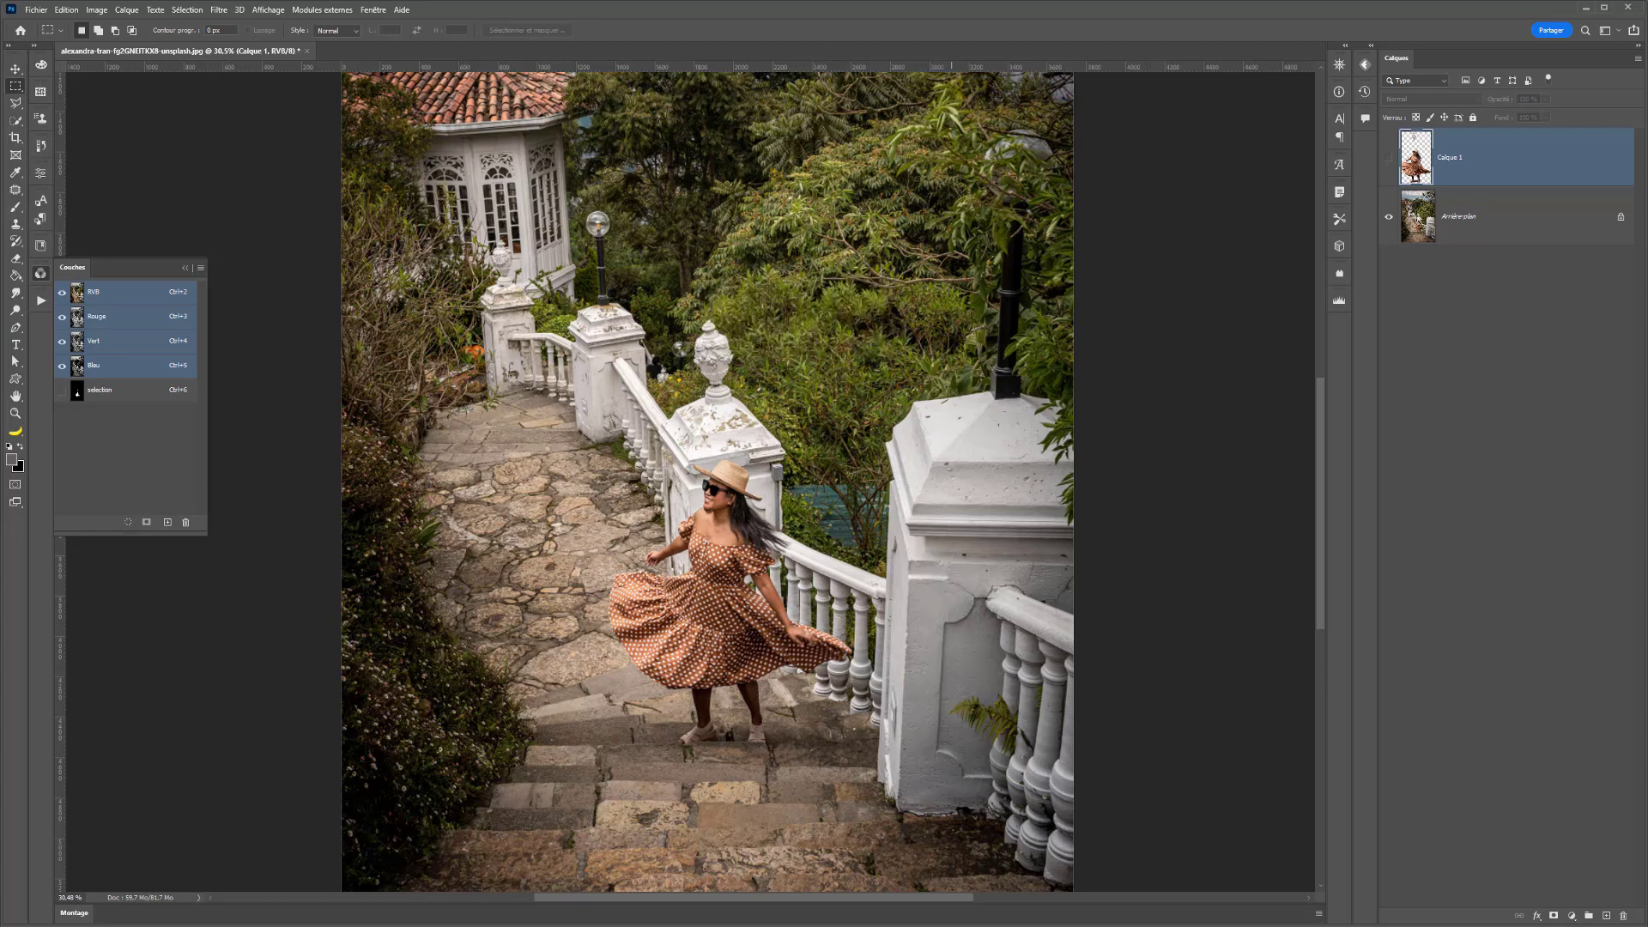
click(1389, 158)
key(ctrl+j)
click(1388, 217)
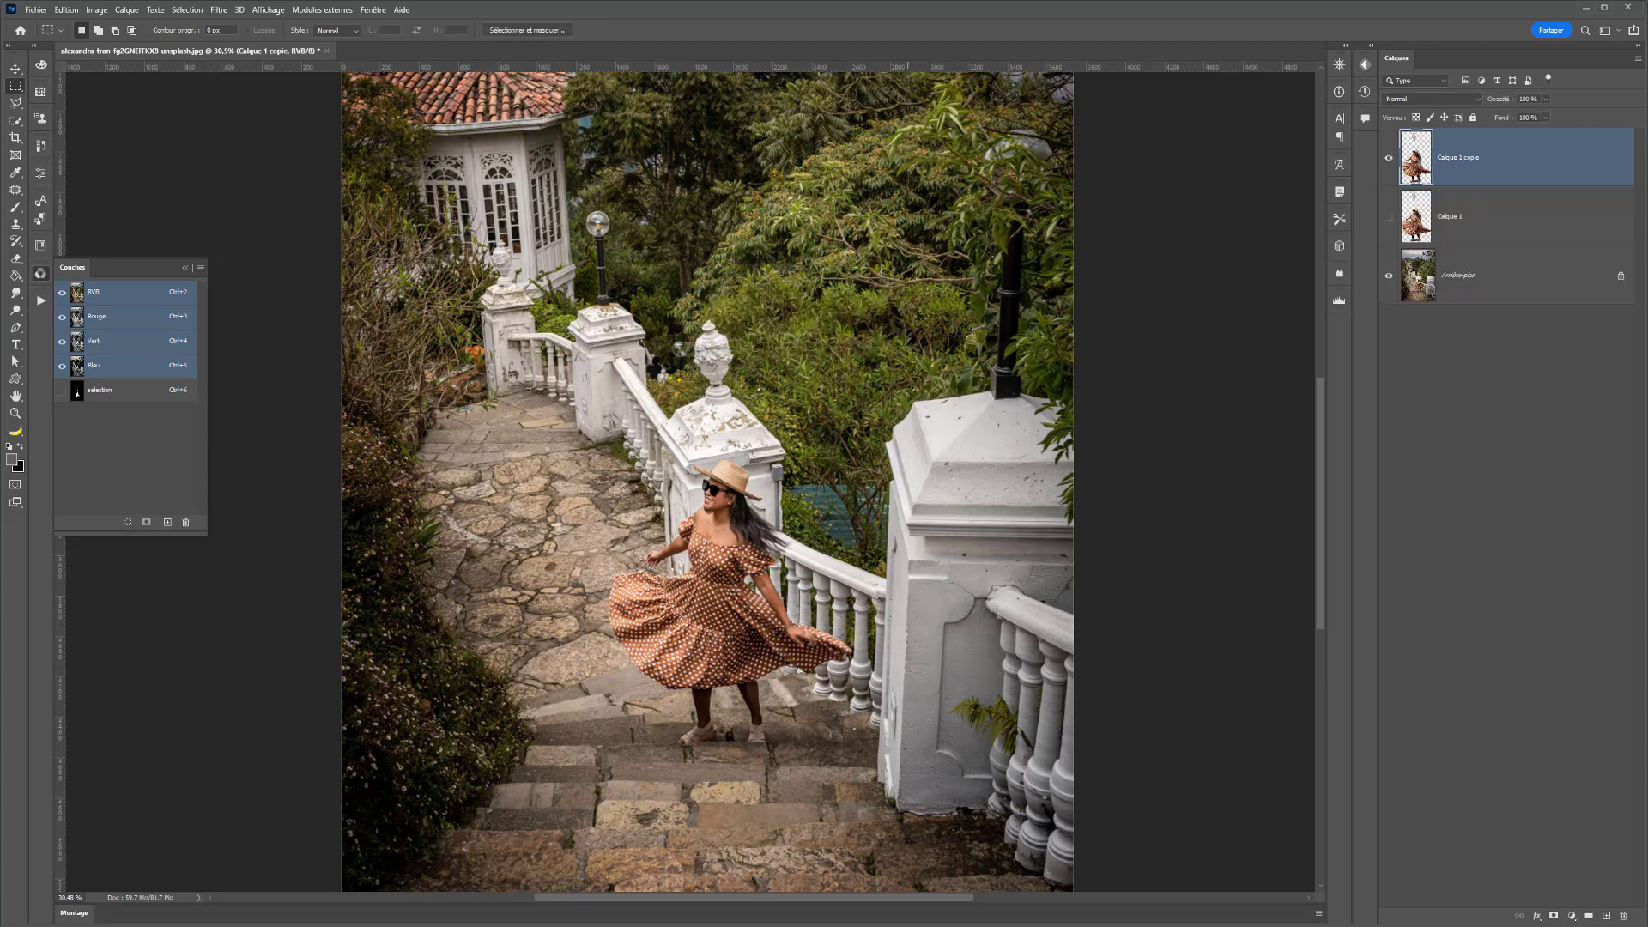
- Scale the duplicated woman down to about three quarters of her size, anchored at the lower-left corner
key(v)
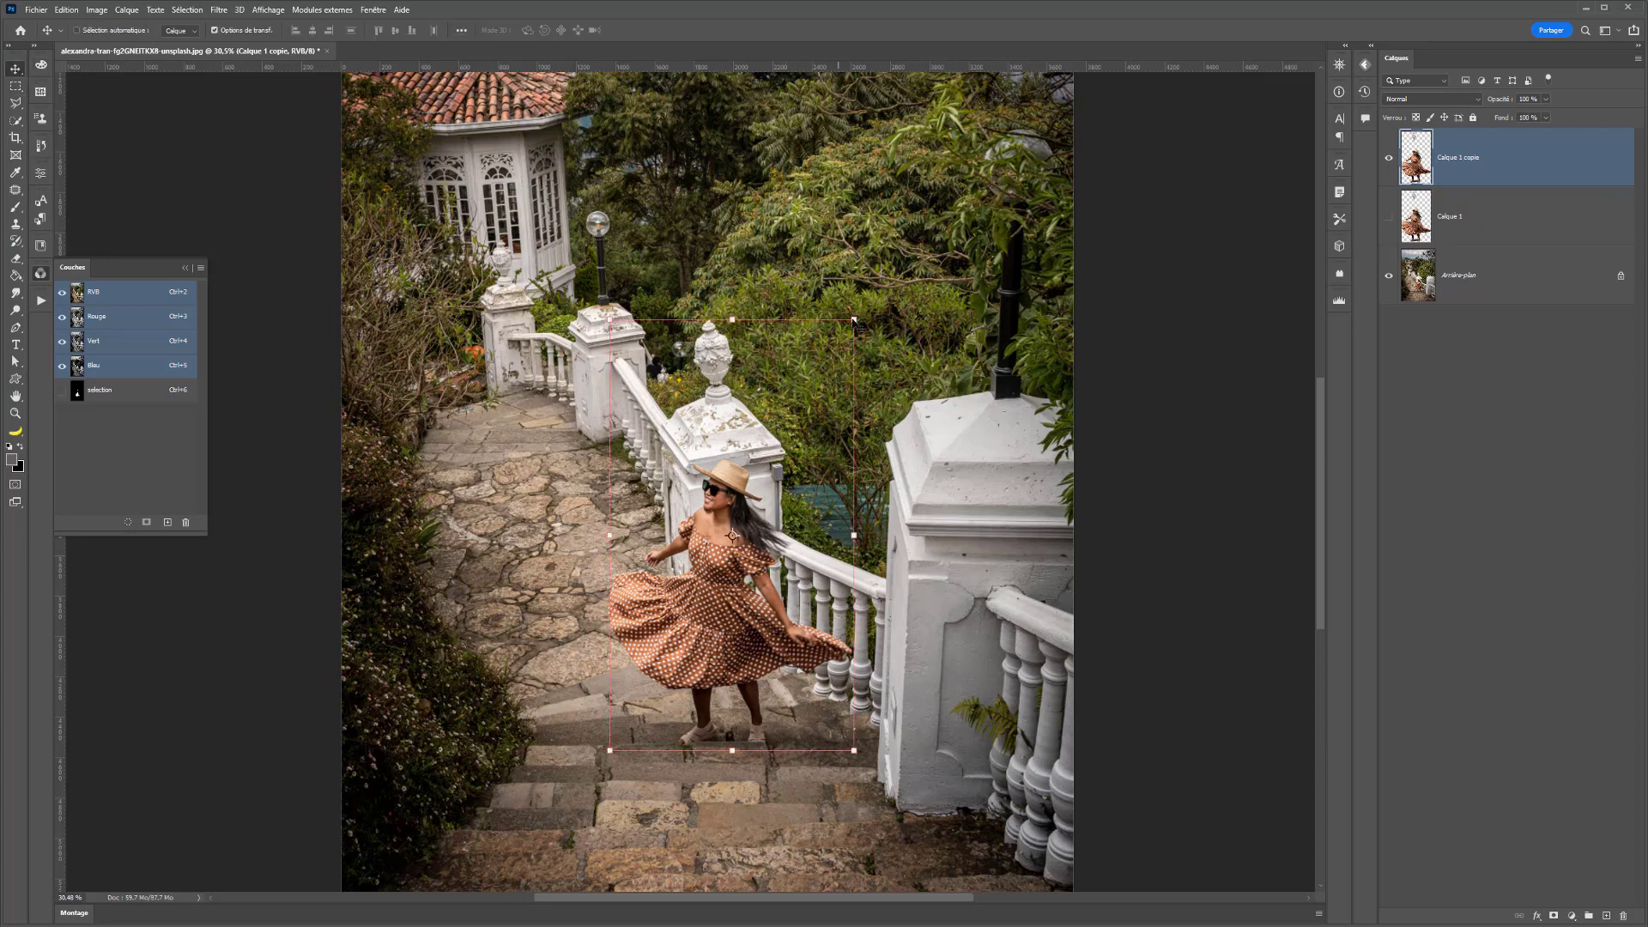
drag(854, 320, 795, 423)
key(Return)
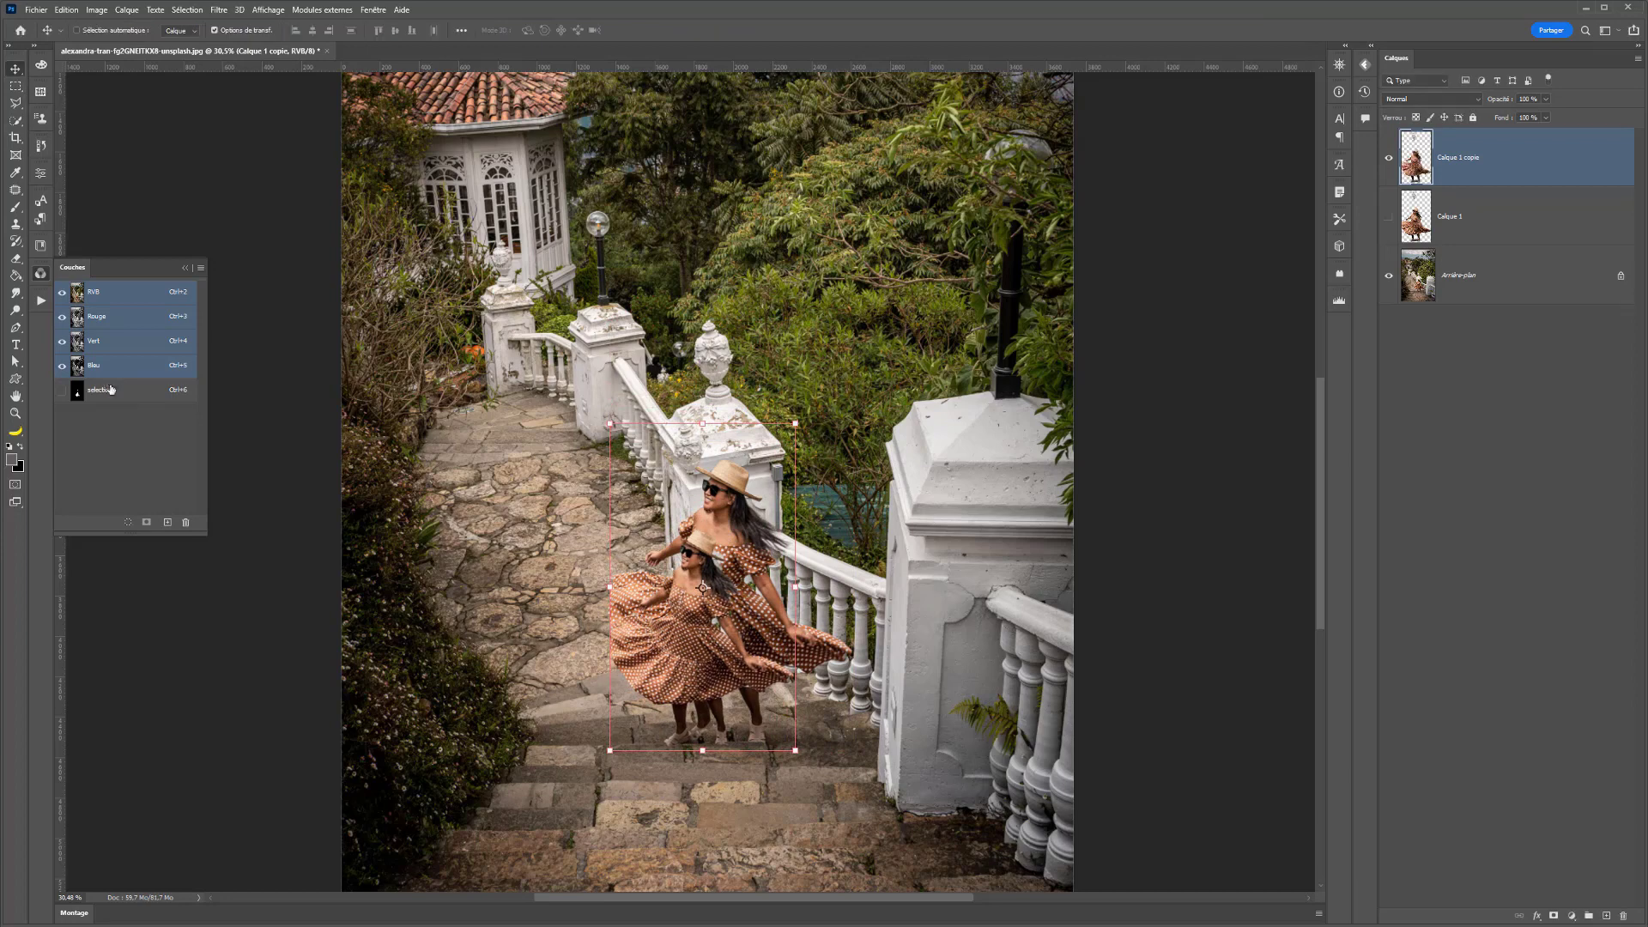
- Load the saved "selection" channel as a selection to check it, and deselect
ctrl+click(99, 390)
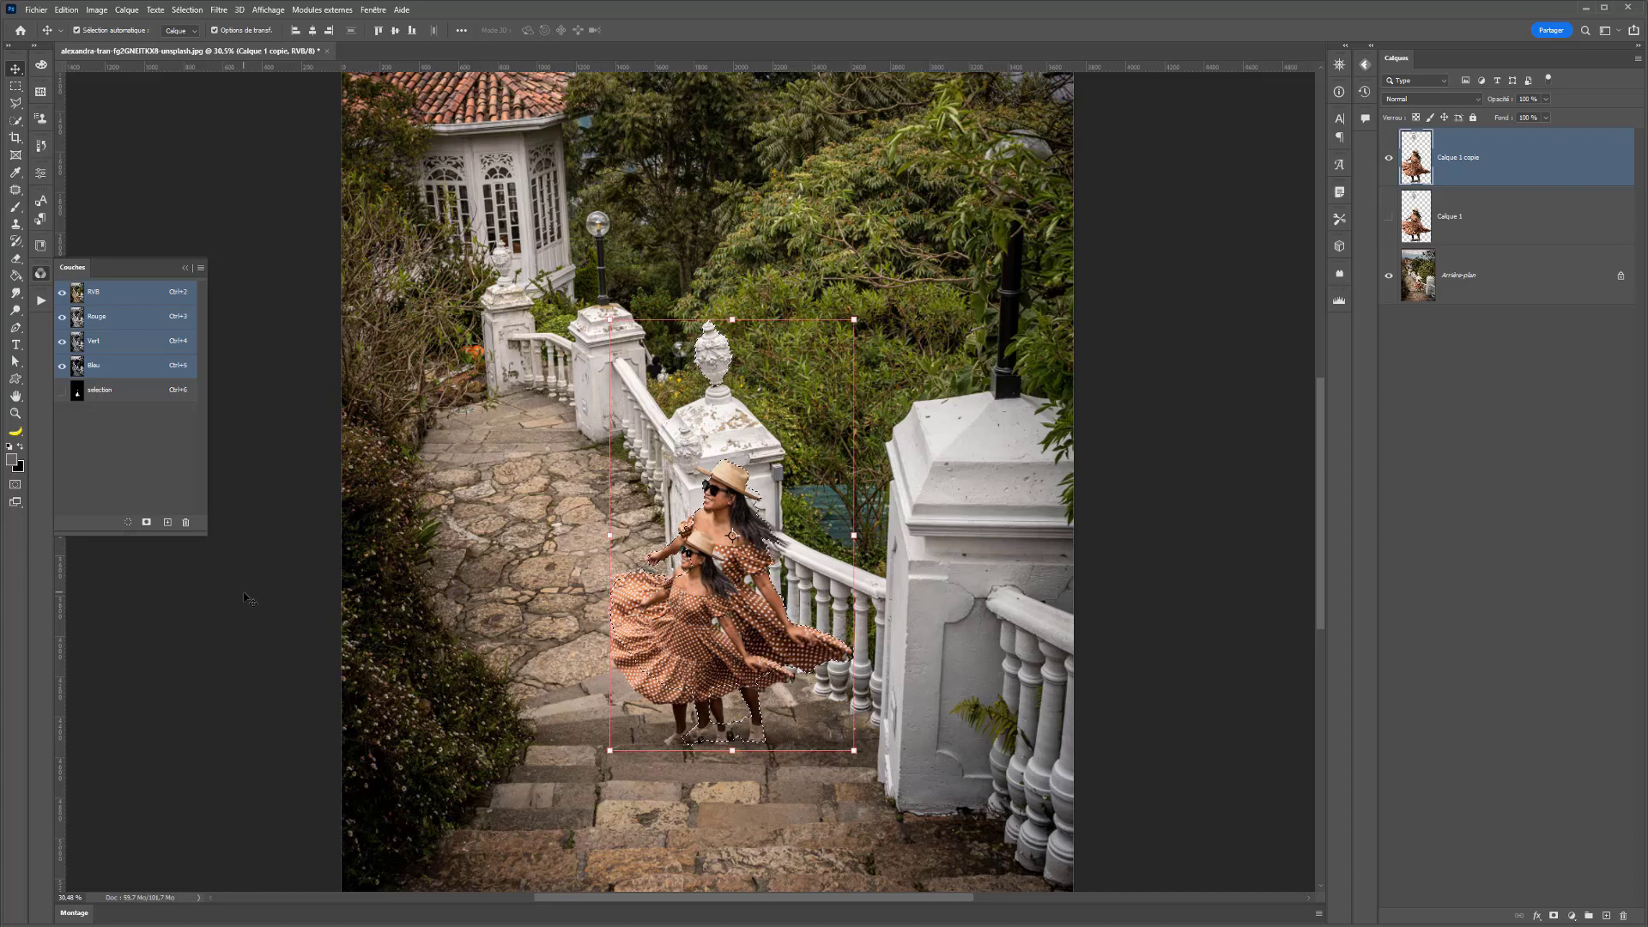
key(ctrl+d)
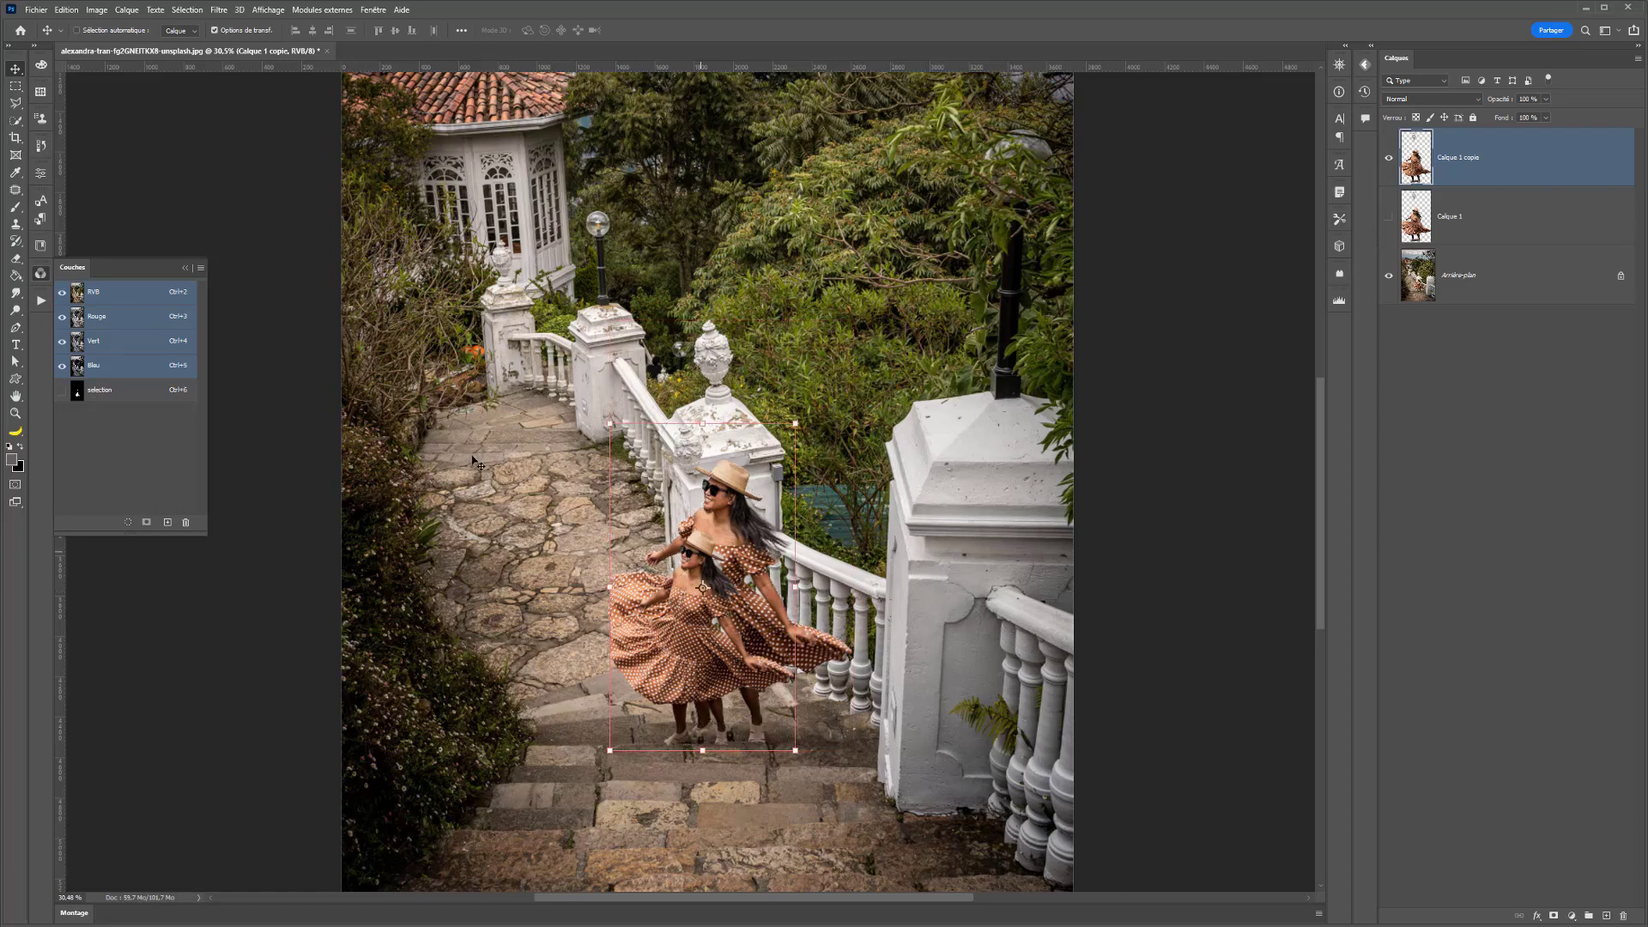
- Make the original Calque 1 cutout visible and reactivate the Calque 1 copie layer
click(1427, 208)
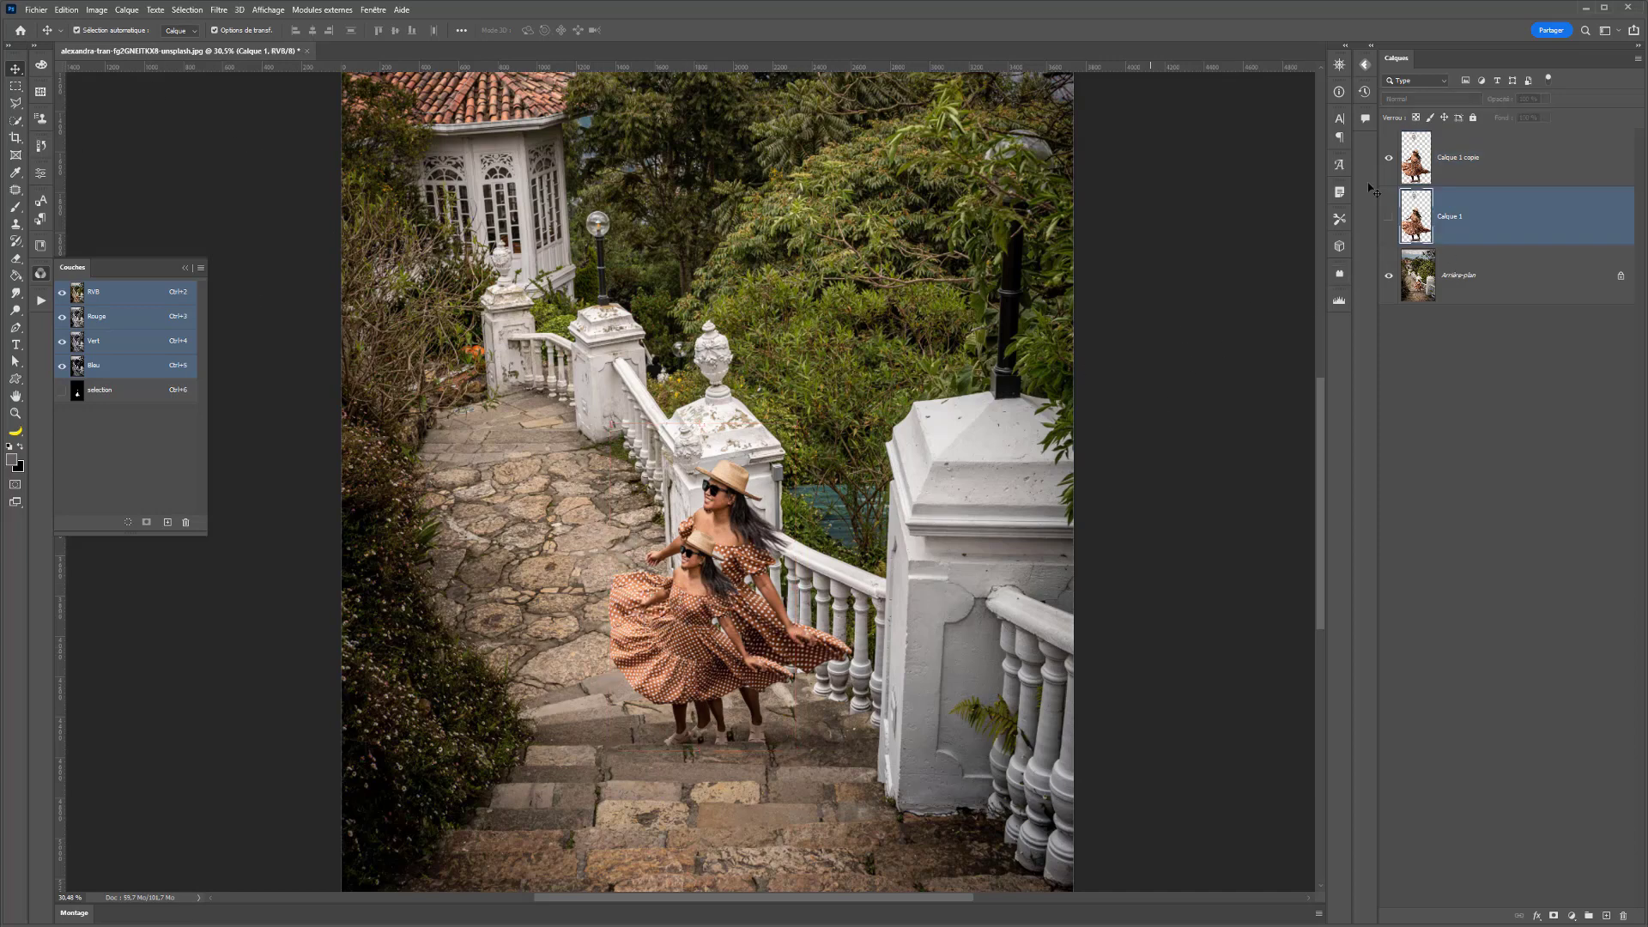
click(1390, 221)
click(1437, 156)
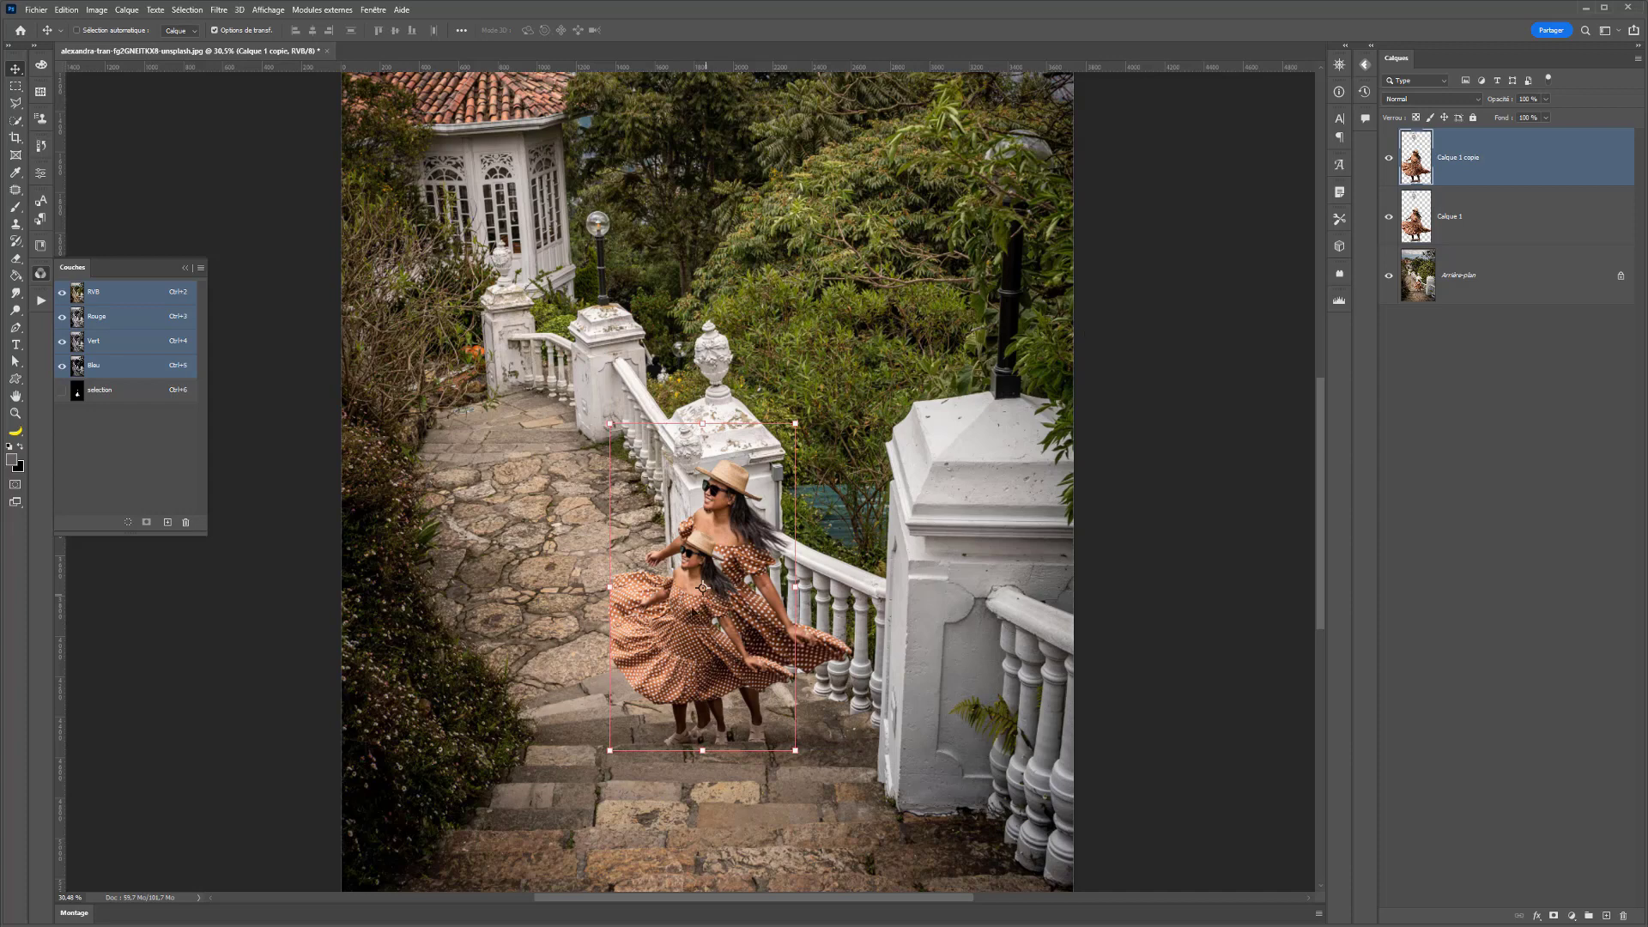
- Move the reduced woman up the path beside the larger one and place her layer beneath Calque 1
drag(977, 481, 900, 395)
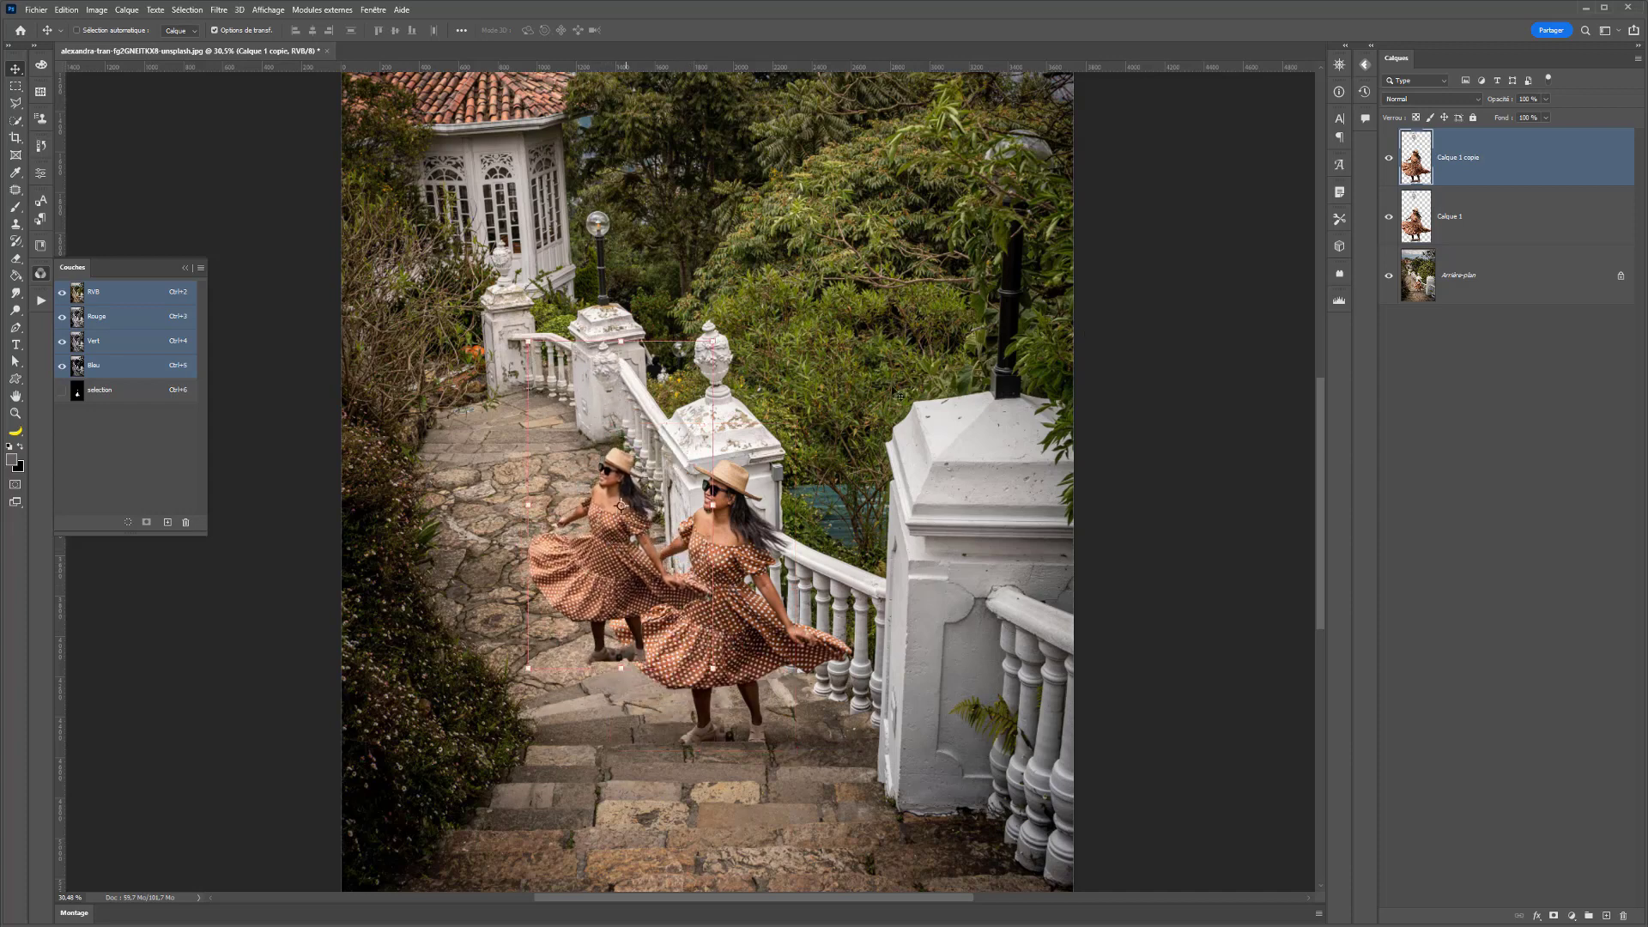
key(ctrl+bracketleft)
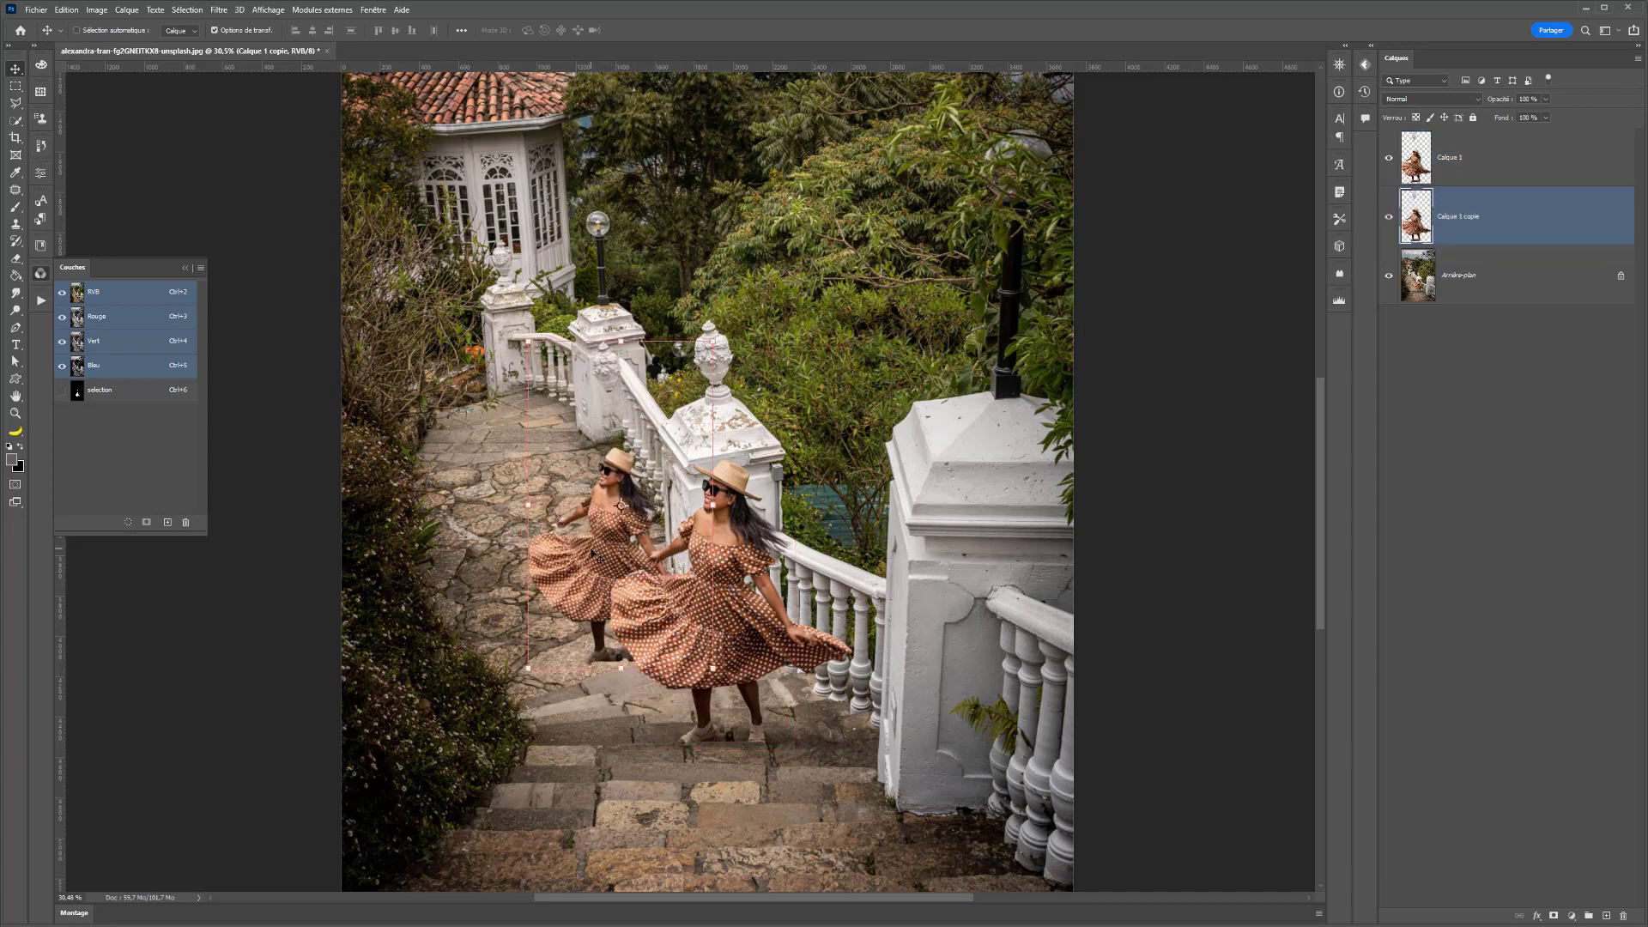
drag(593, 553, 610, 562)
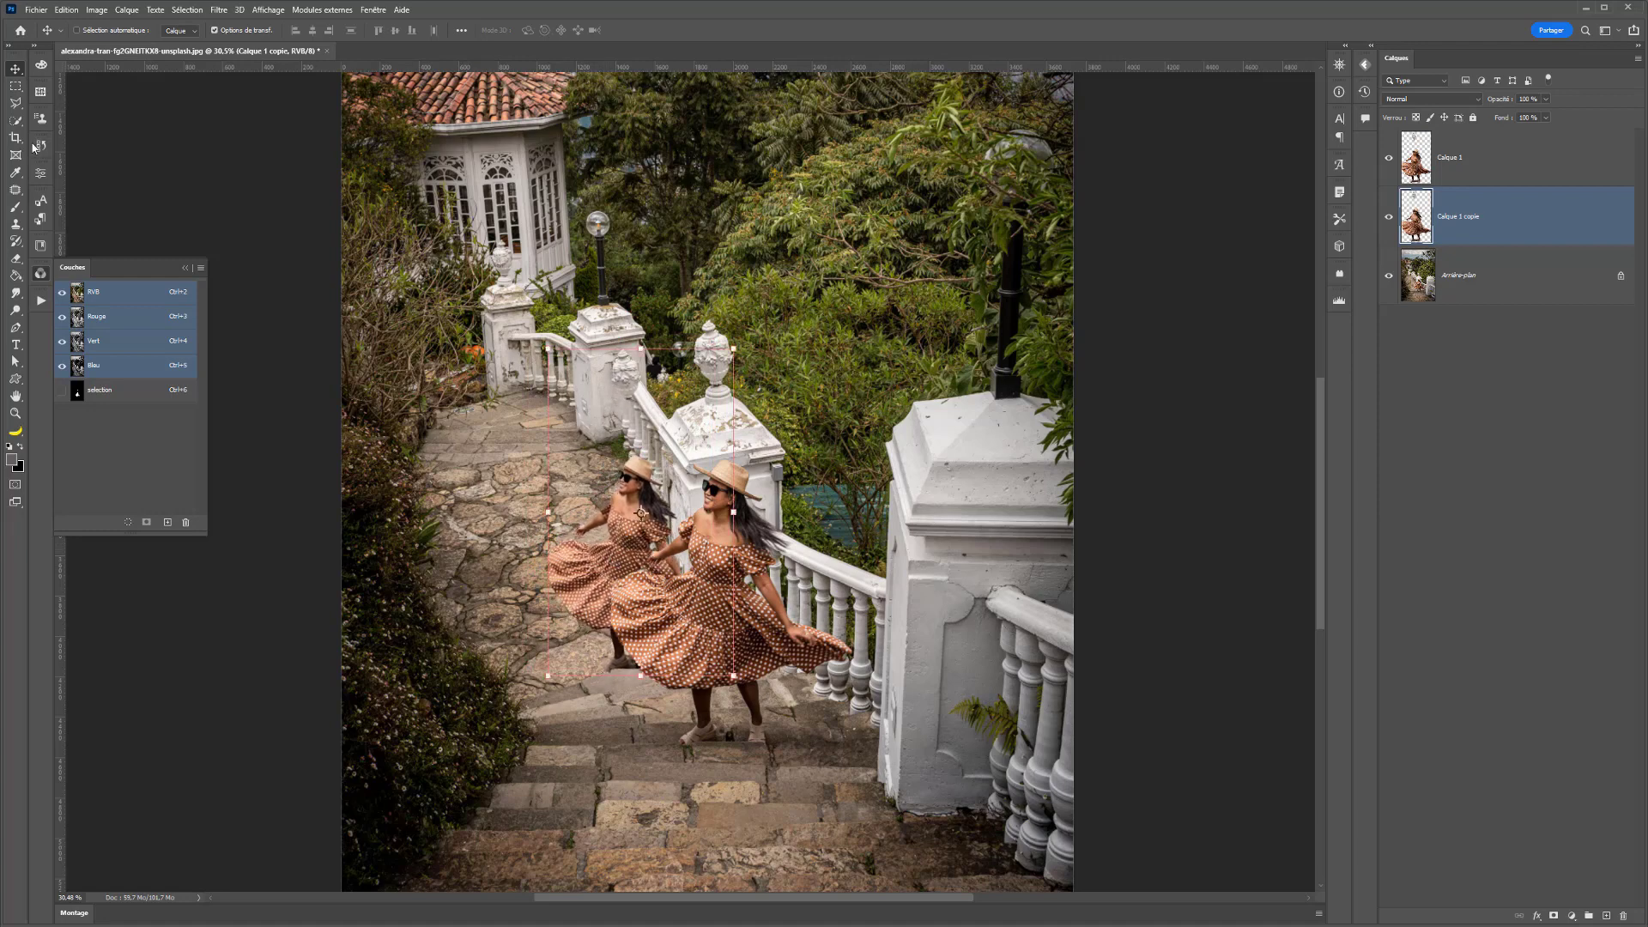
- Erase around the reduced woman's feet on the Calque 1 copie layer with the Eraser
key(w)
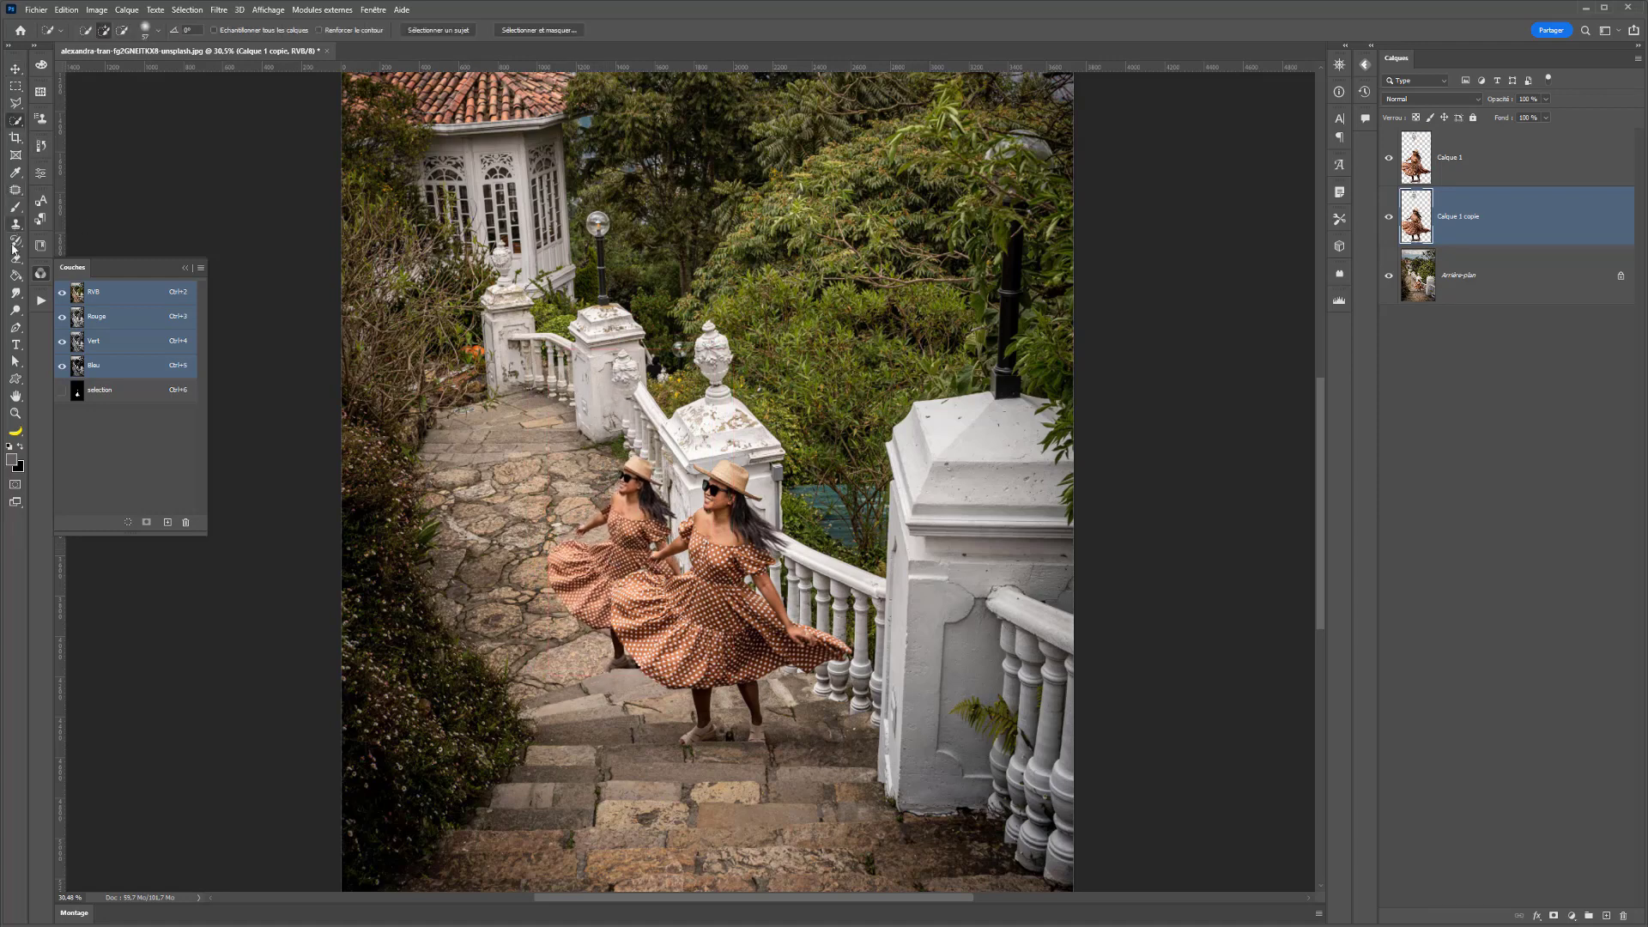
key(e)
mouse_move(602, 360)
mouse_down()
mouse_move(627, 361)
mouse_move(595, 382)
mouse_up()
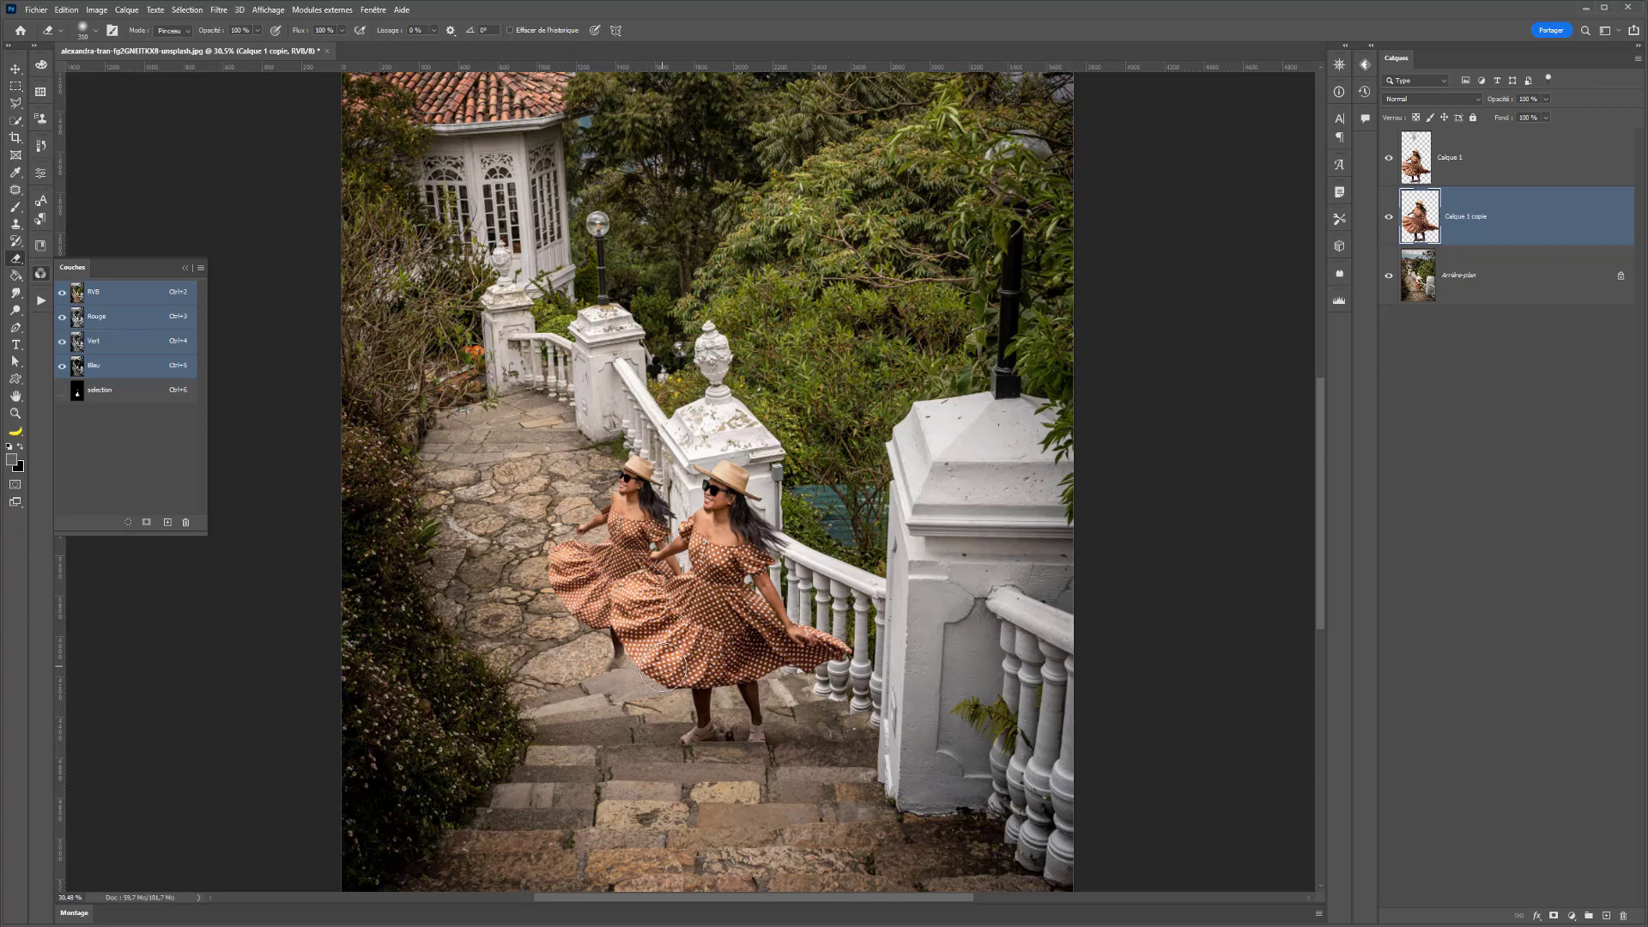
drag(661, 668, 638, 665)
- Select the Calque 1 and Calque 1 copie layers and load the saved "selection" channel as a selection
ctrl+click(1447, 223)
ctrl+click(1457, 174)
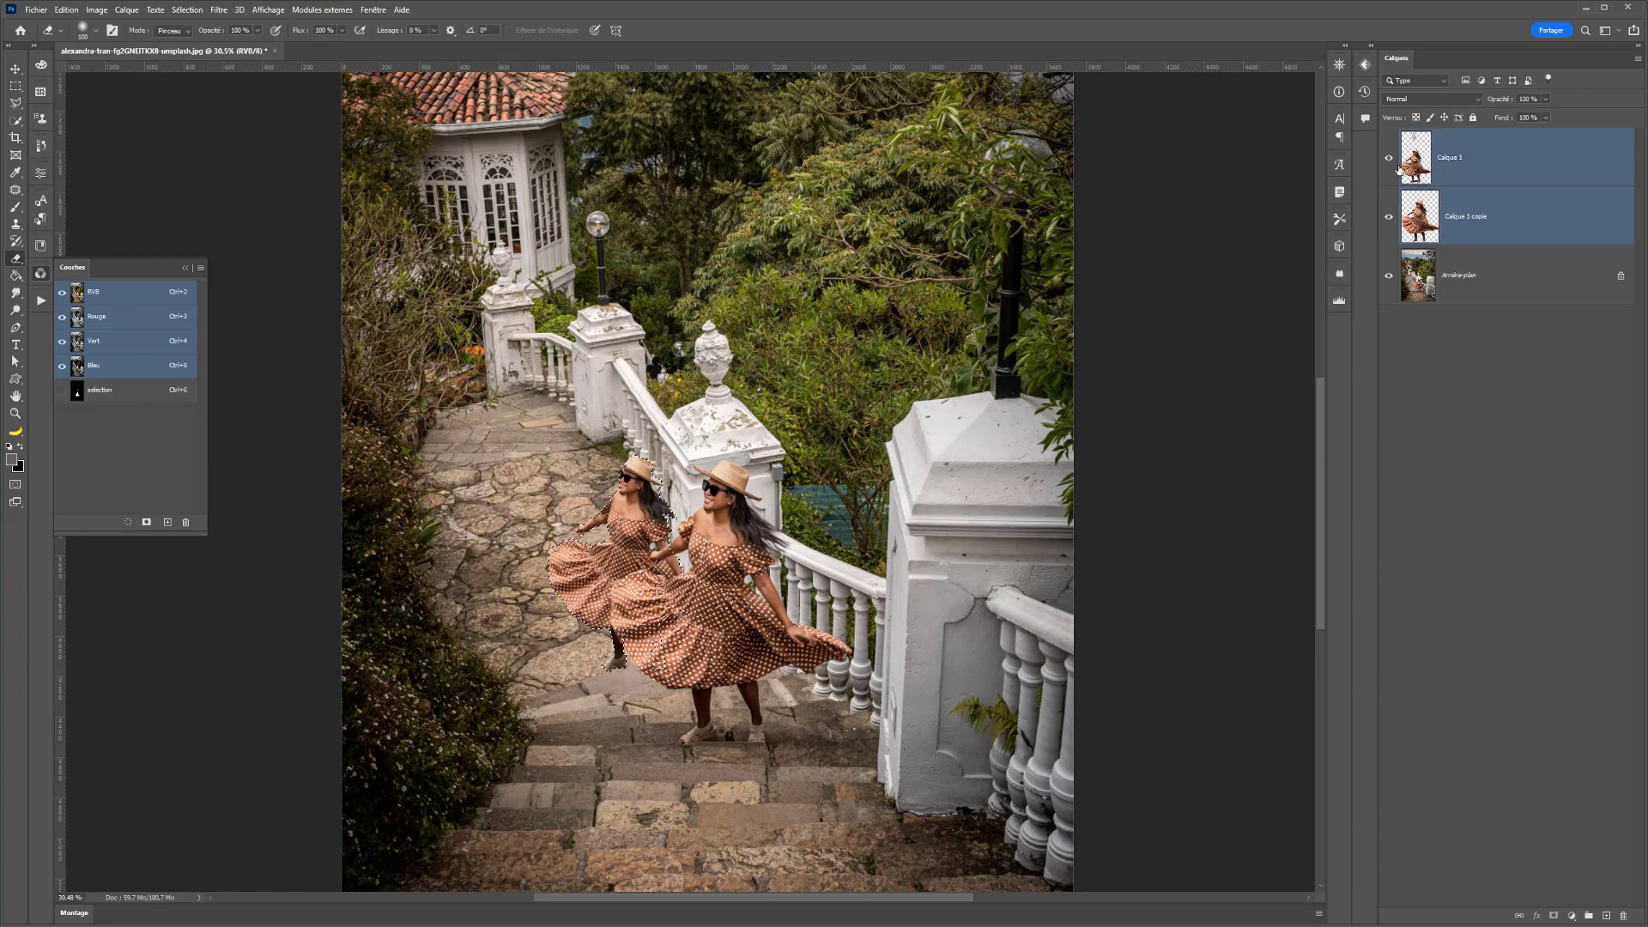
ctrl+click(102, 397)
- Replace the active selection with the outline of the Calque 1 copie layer
ctrl+shift+click(1431, 210)
click(1408, 232)
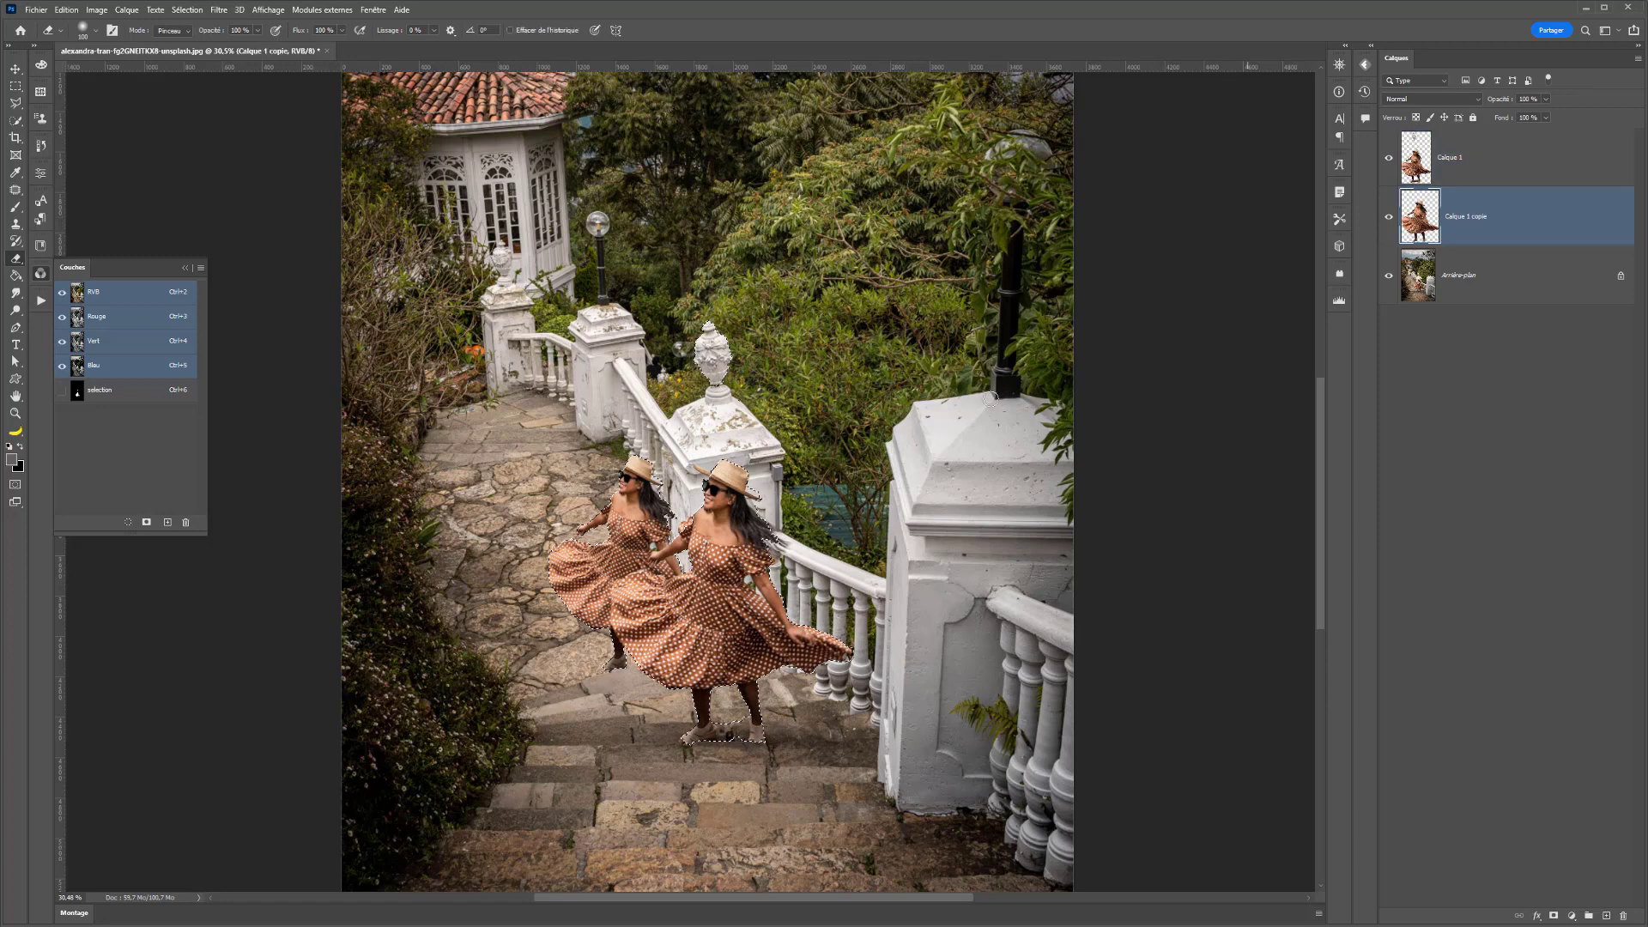
key(ctrl+d)
- Save the reduced woman's selection over the existing "selection" channel using Remplacer la couche, and undo the replacement
click(180, 10)
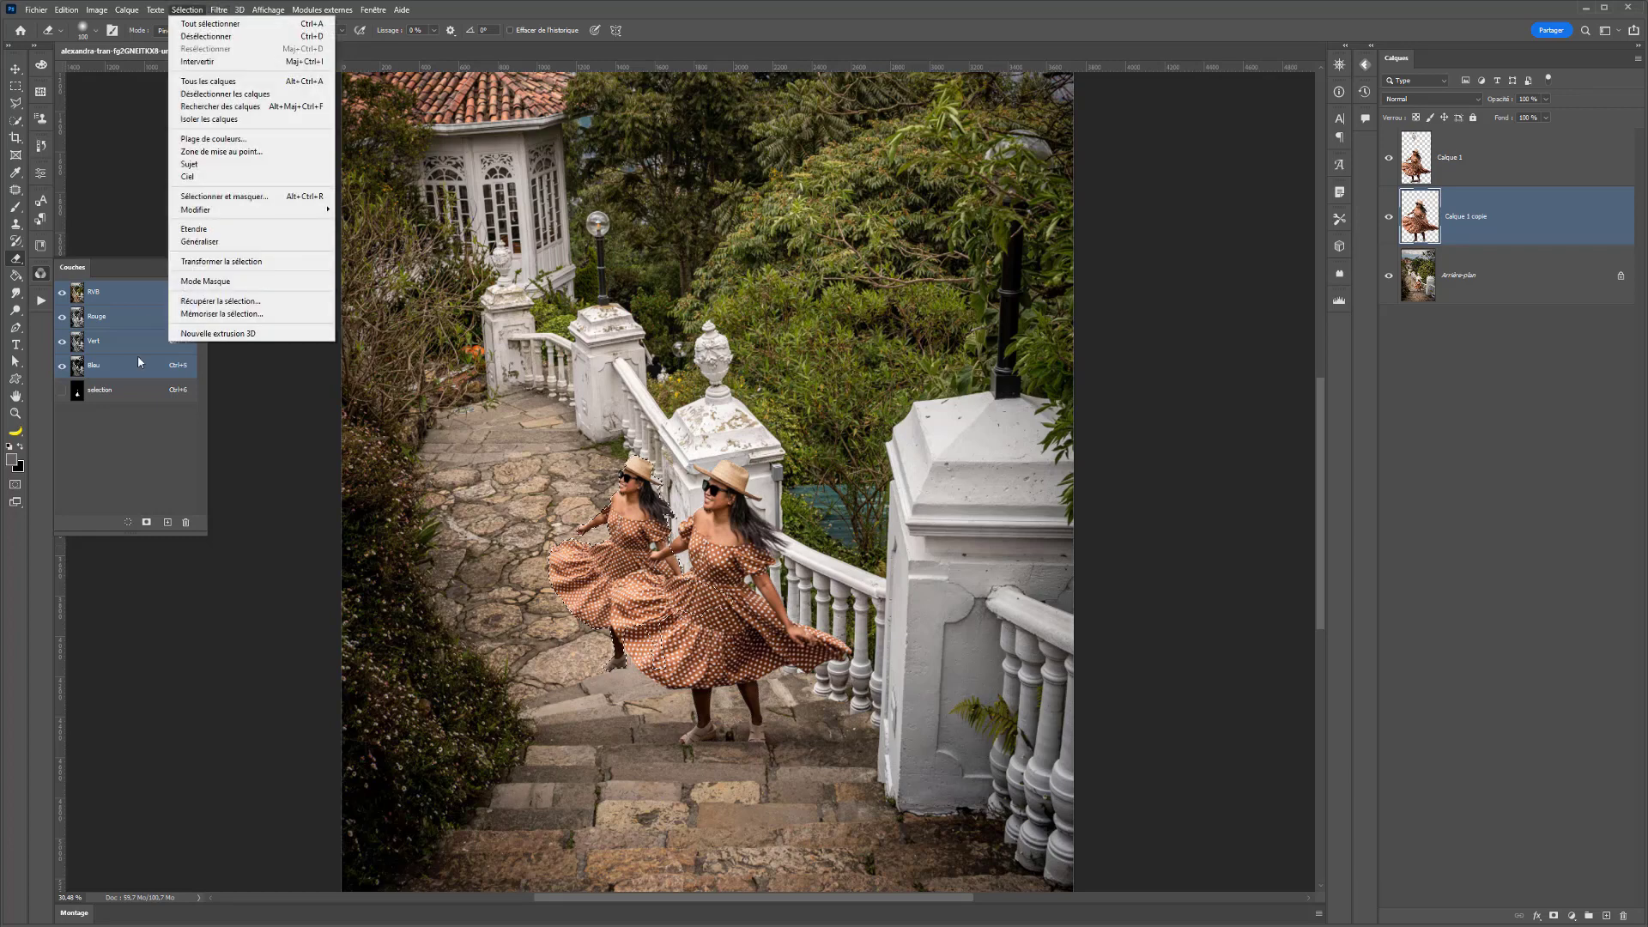
click(202, 315)
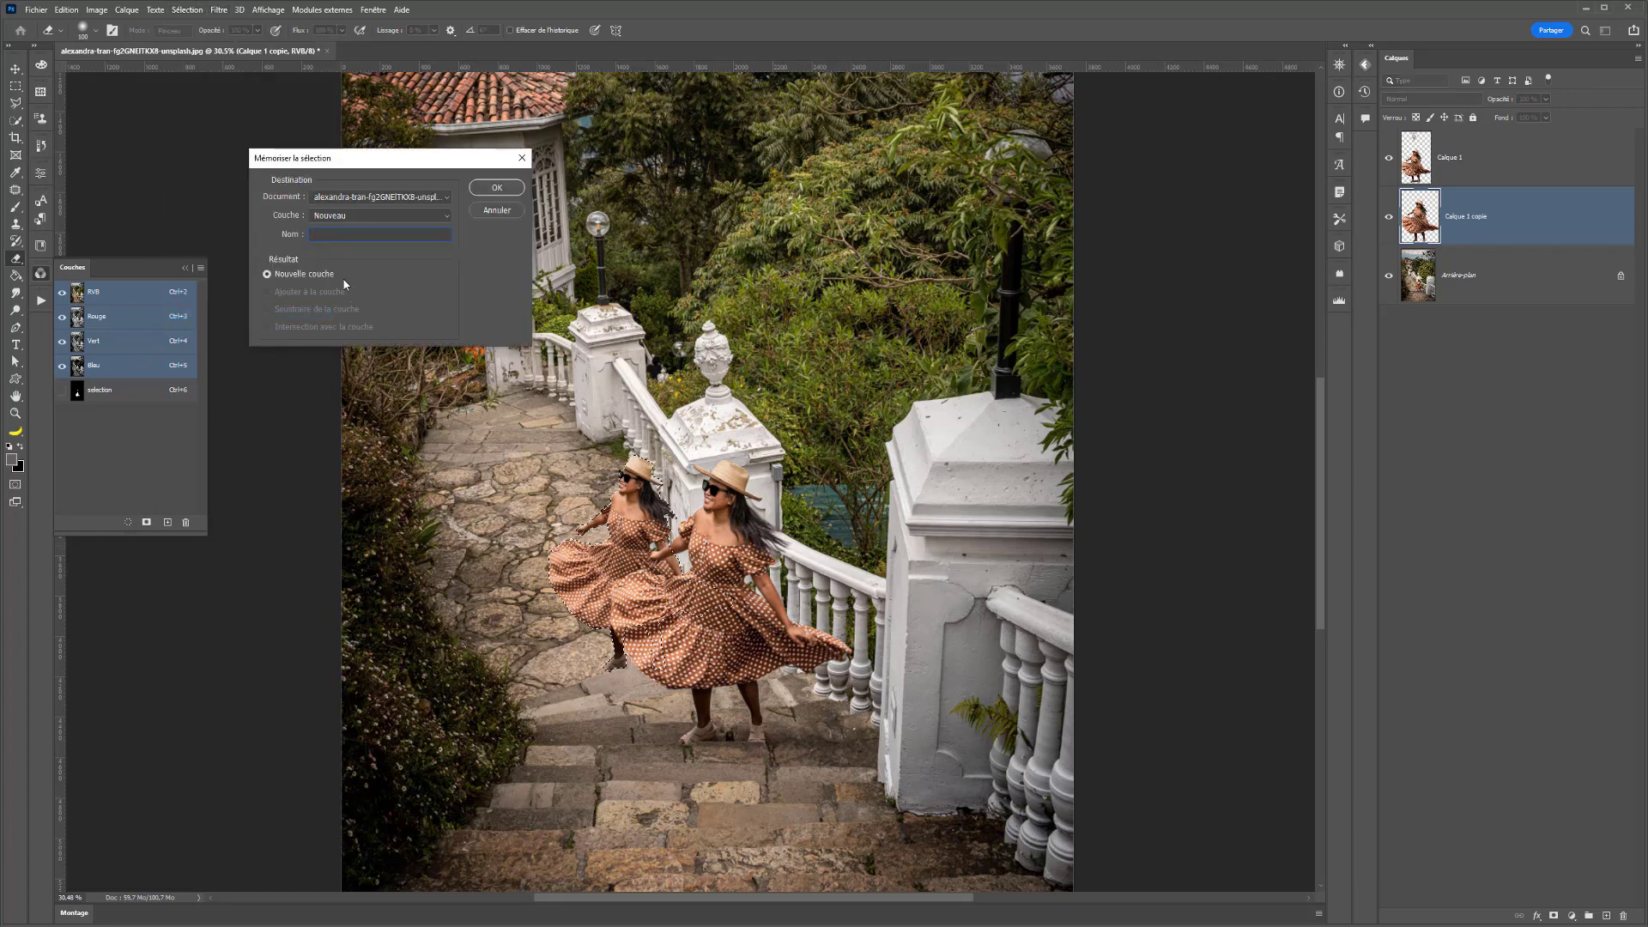
click(356, 216)
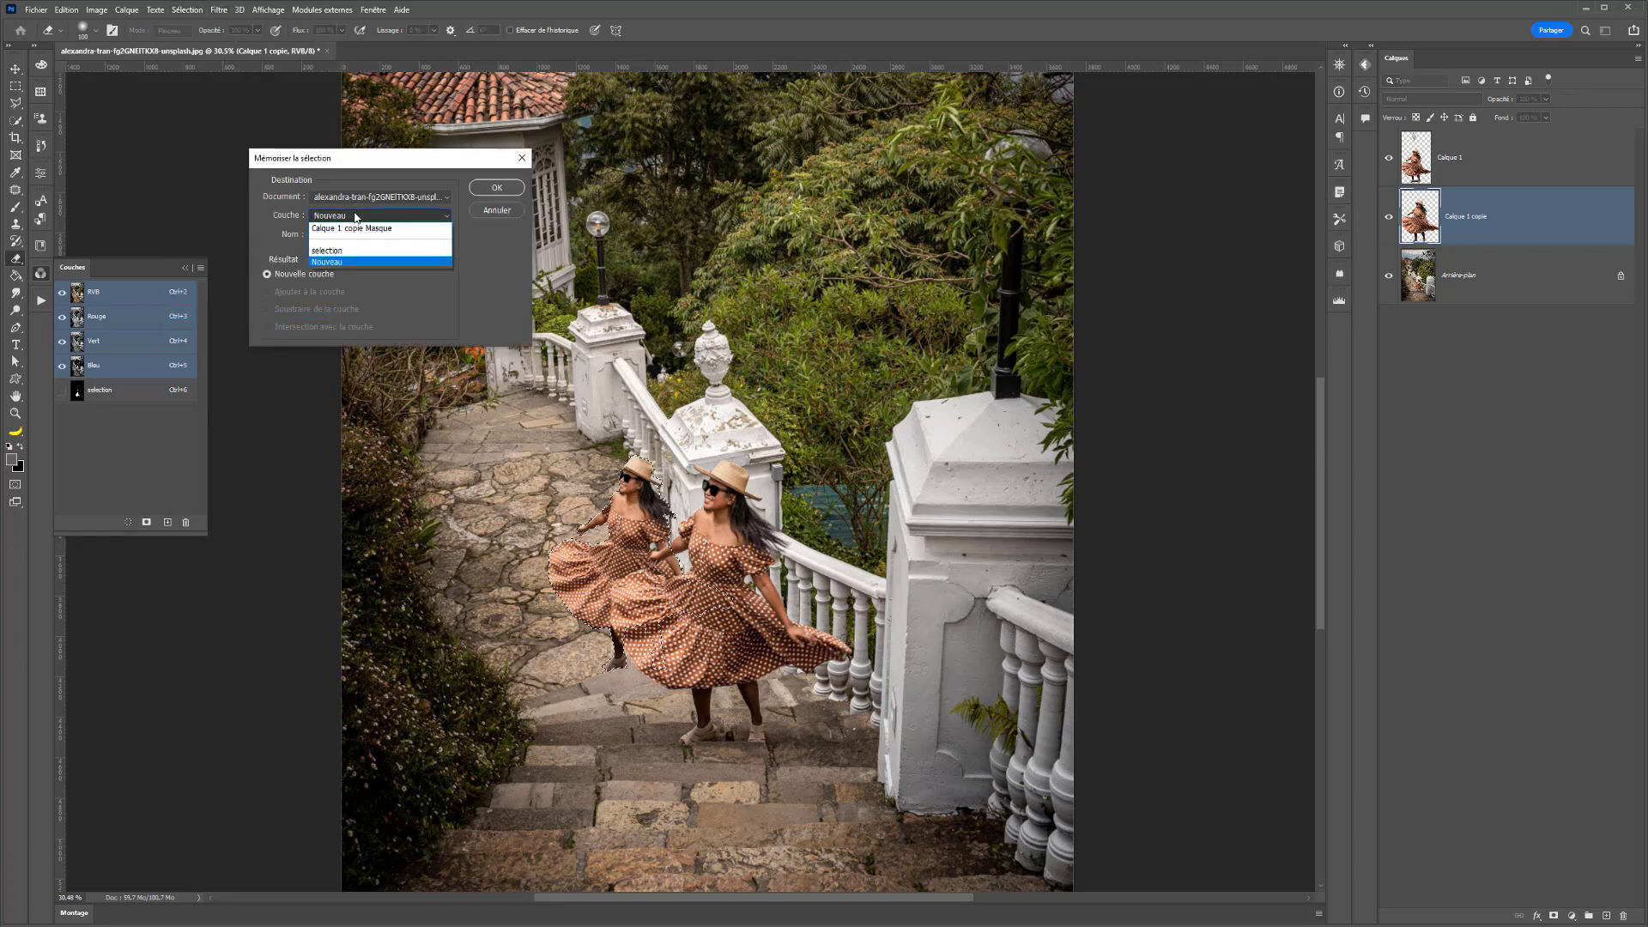
click(329, 251)
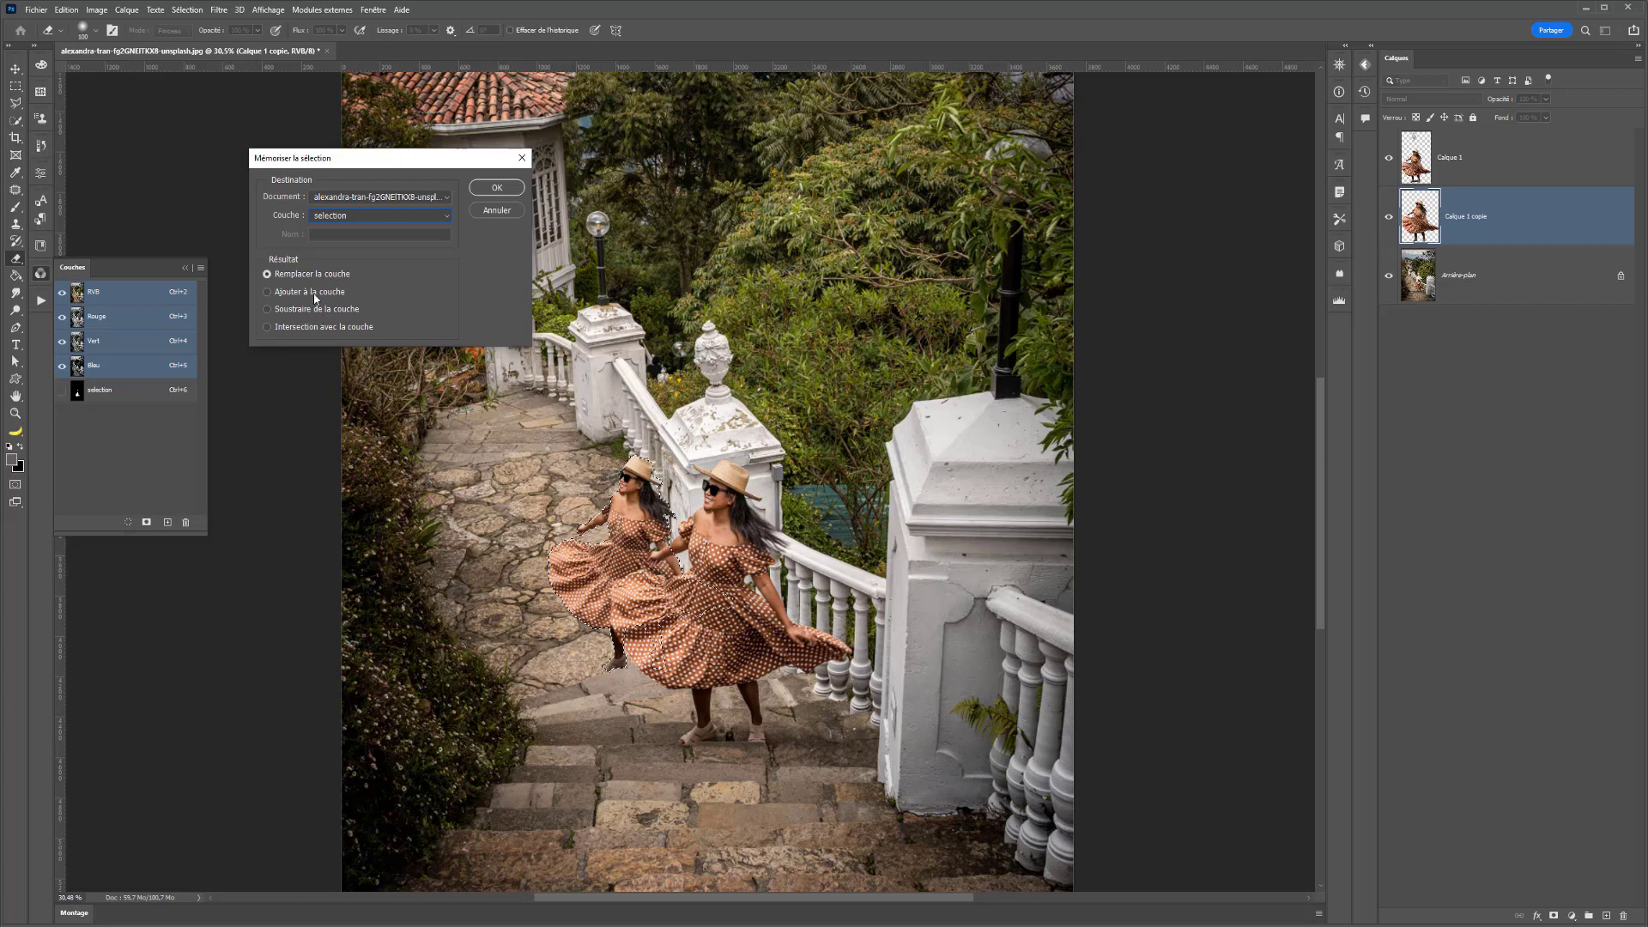
click(496, 188)
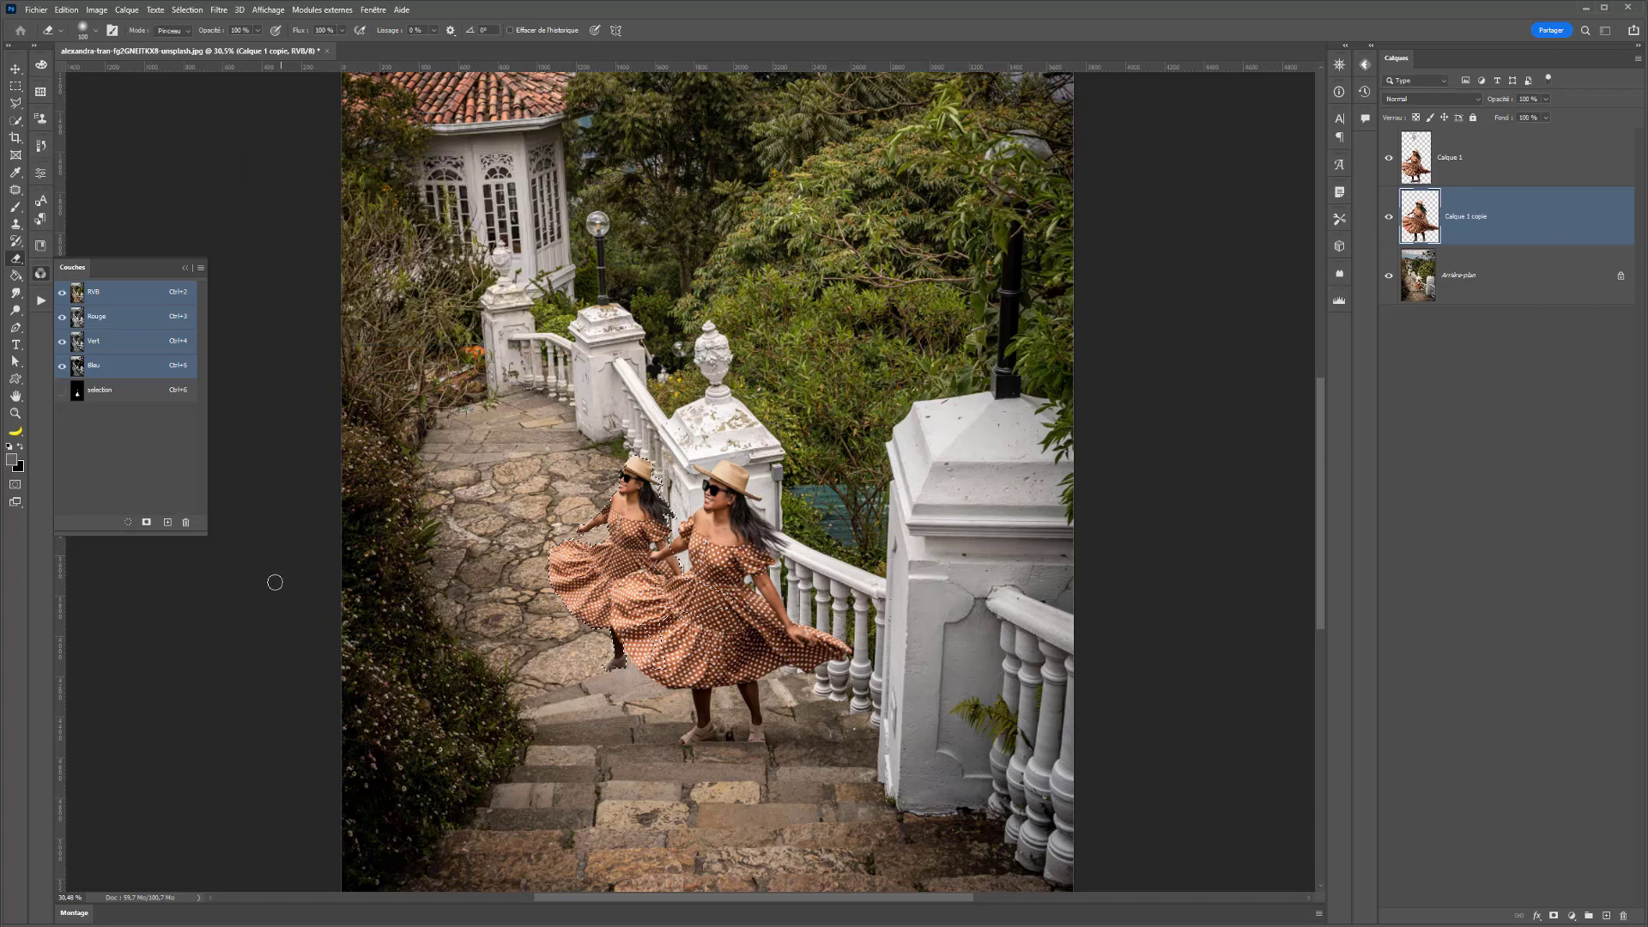
ctrl+click(89, 397)
key(ctrl+z)
- Try saving the selection again with the "selection" channel as destination and Remplacer la couche as the result option
click(187, 9)
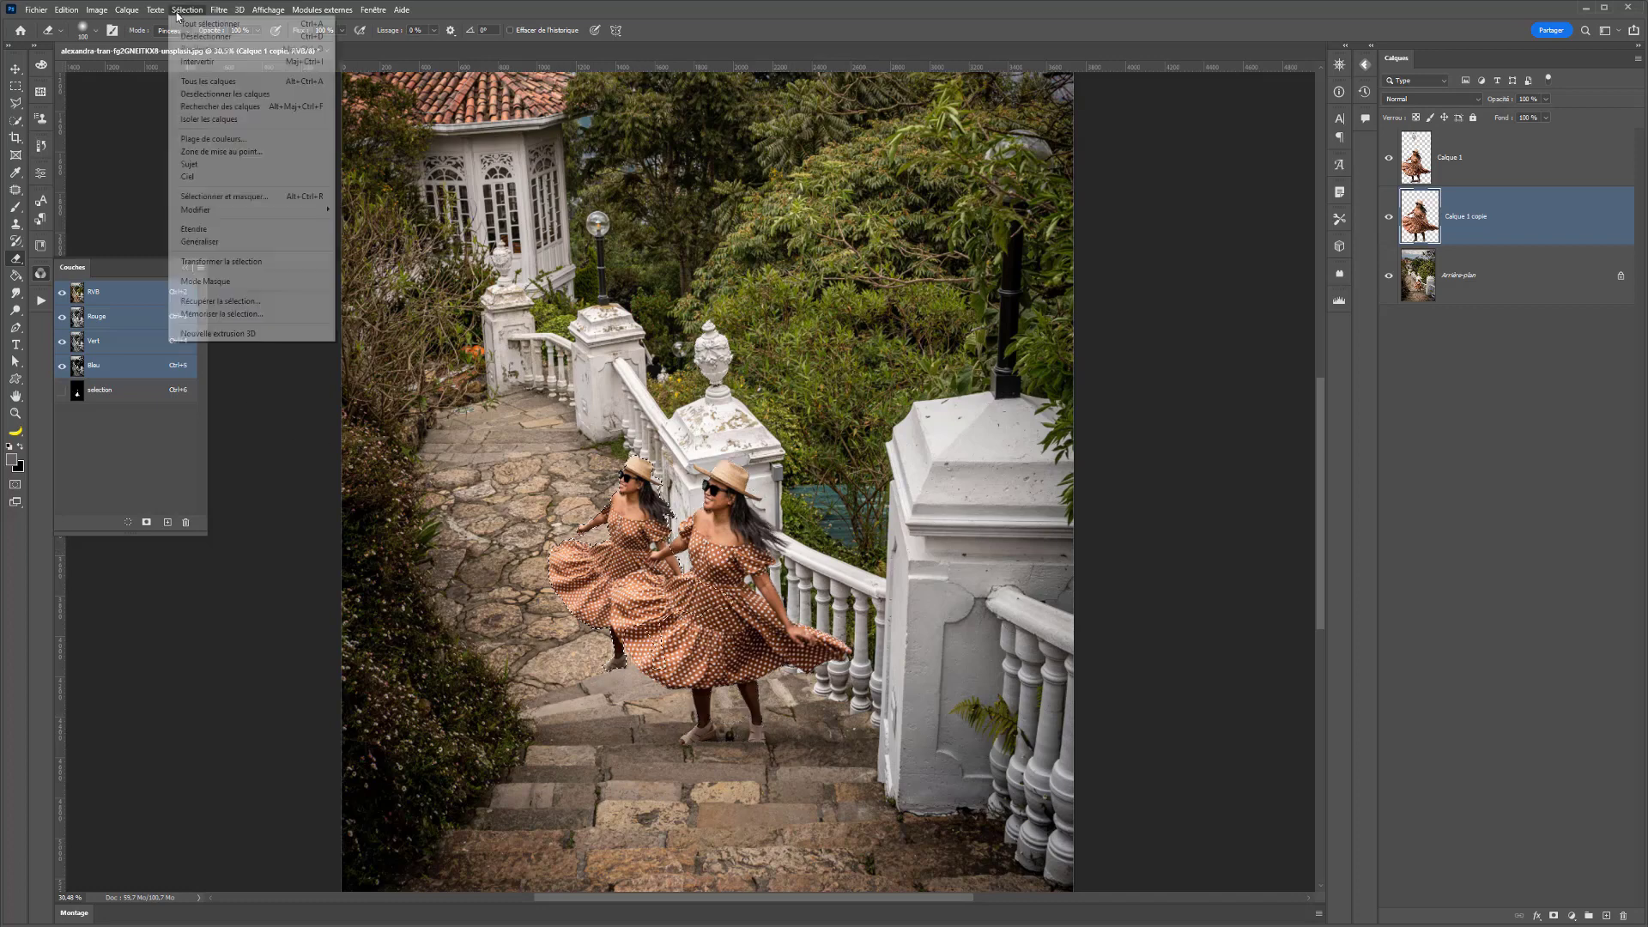
click(217, 314)
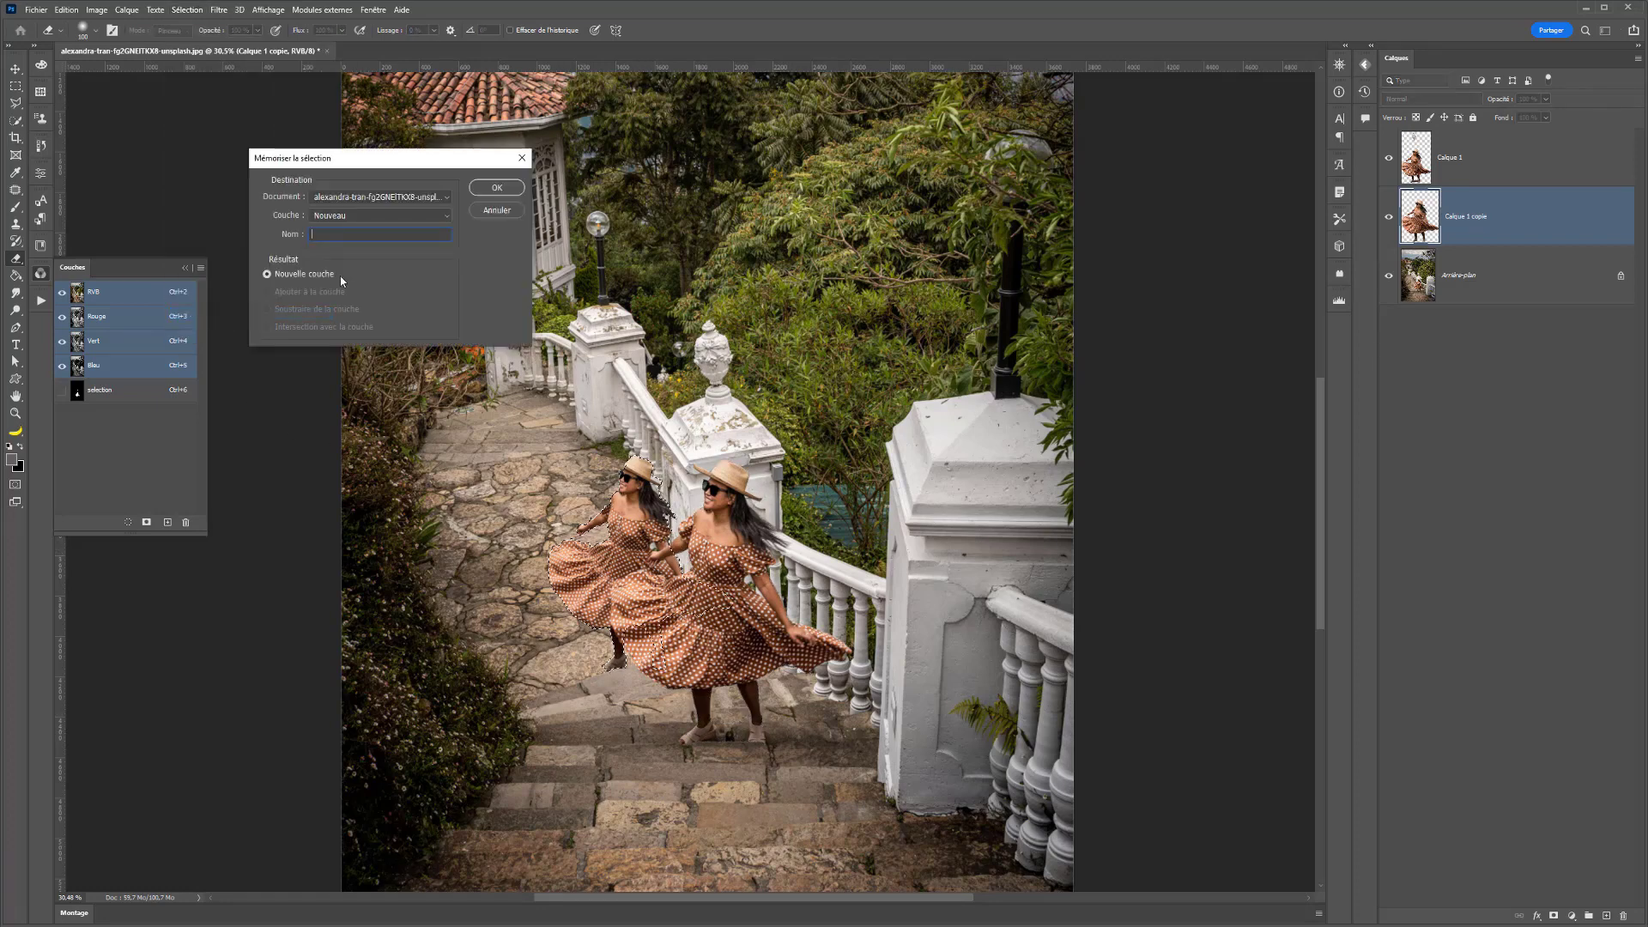
click(342, 215)
click(325, 258)
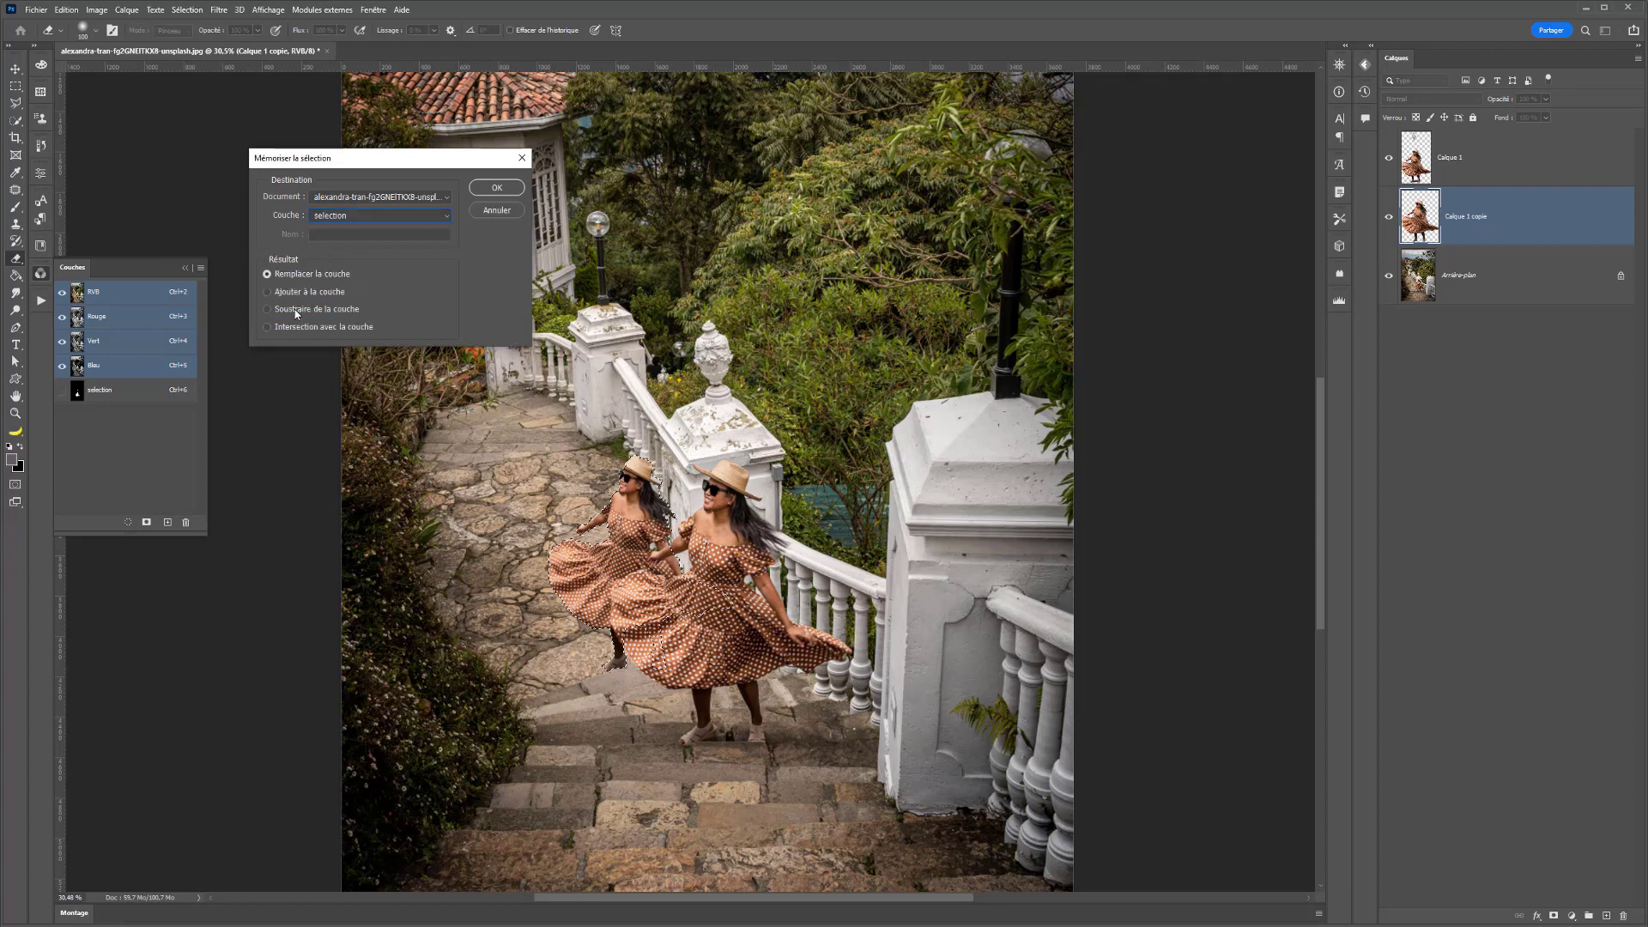
click(480, 188)
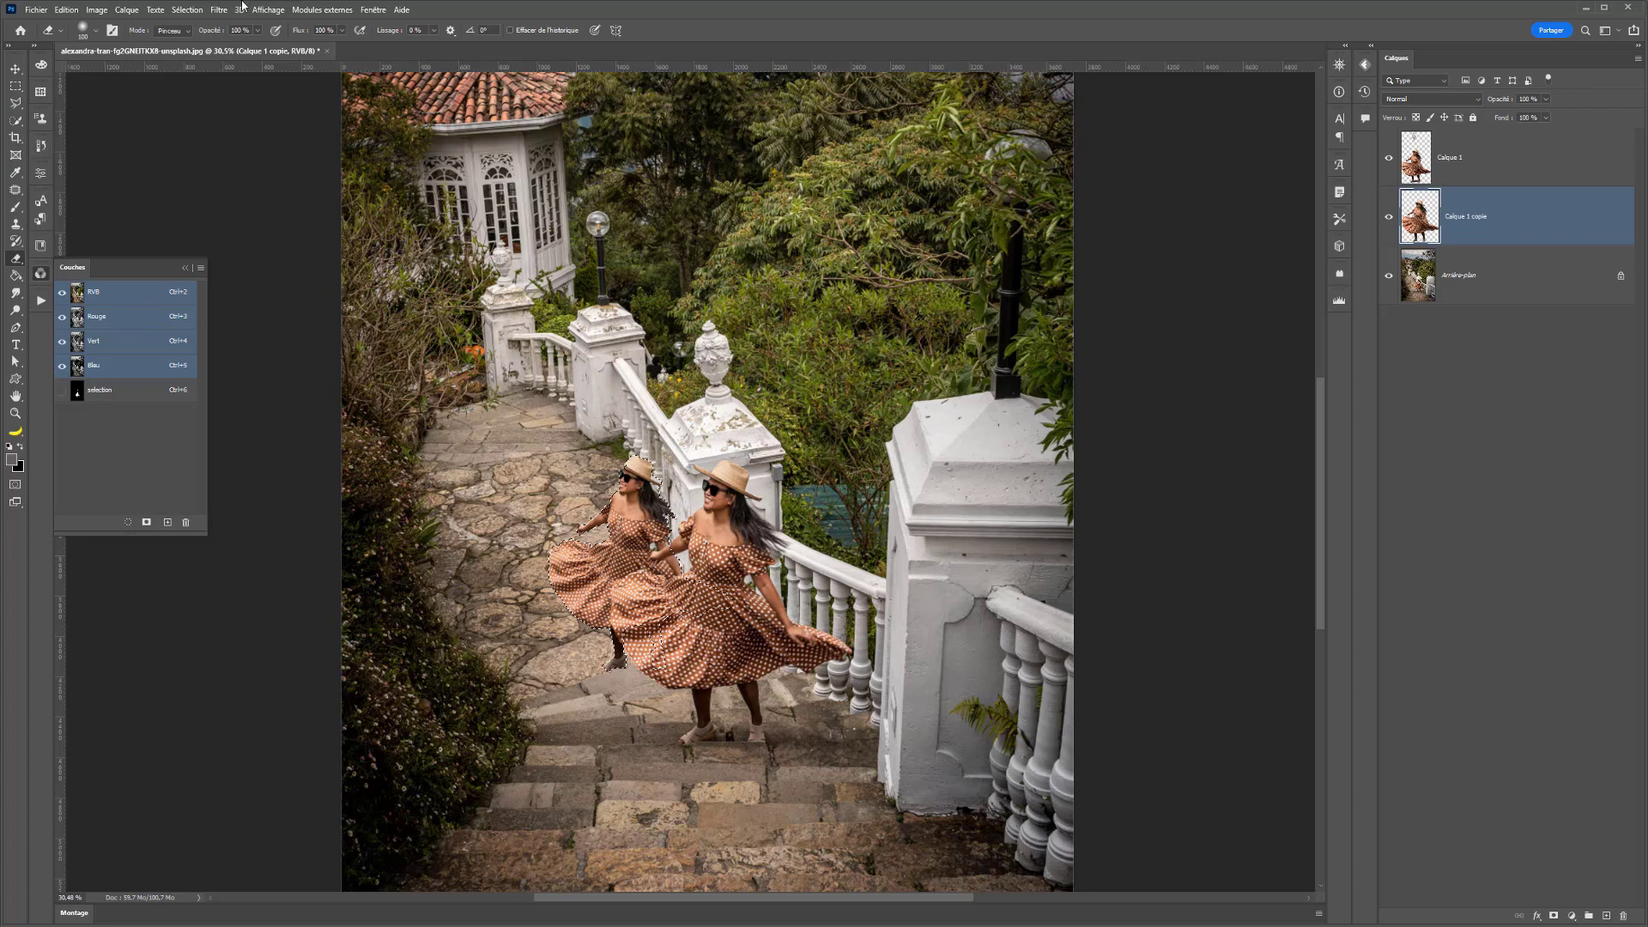
- Save the reduced woman's selection as a new channel named "selection P" in the current document
click(217, 11)
mouse_move(186, 9)
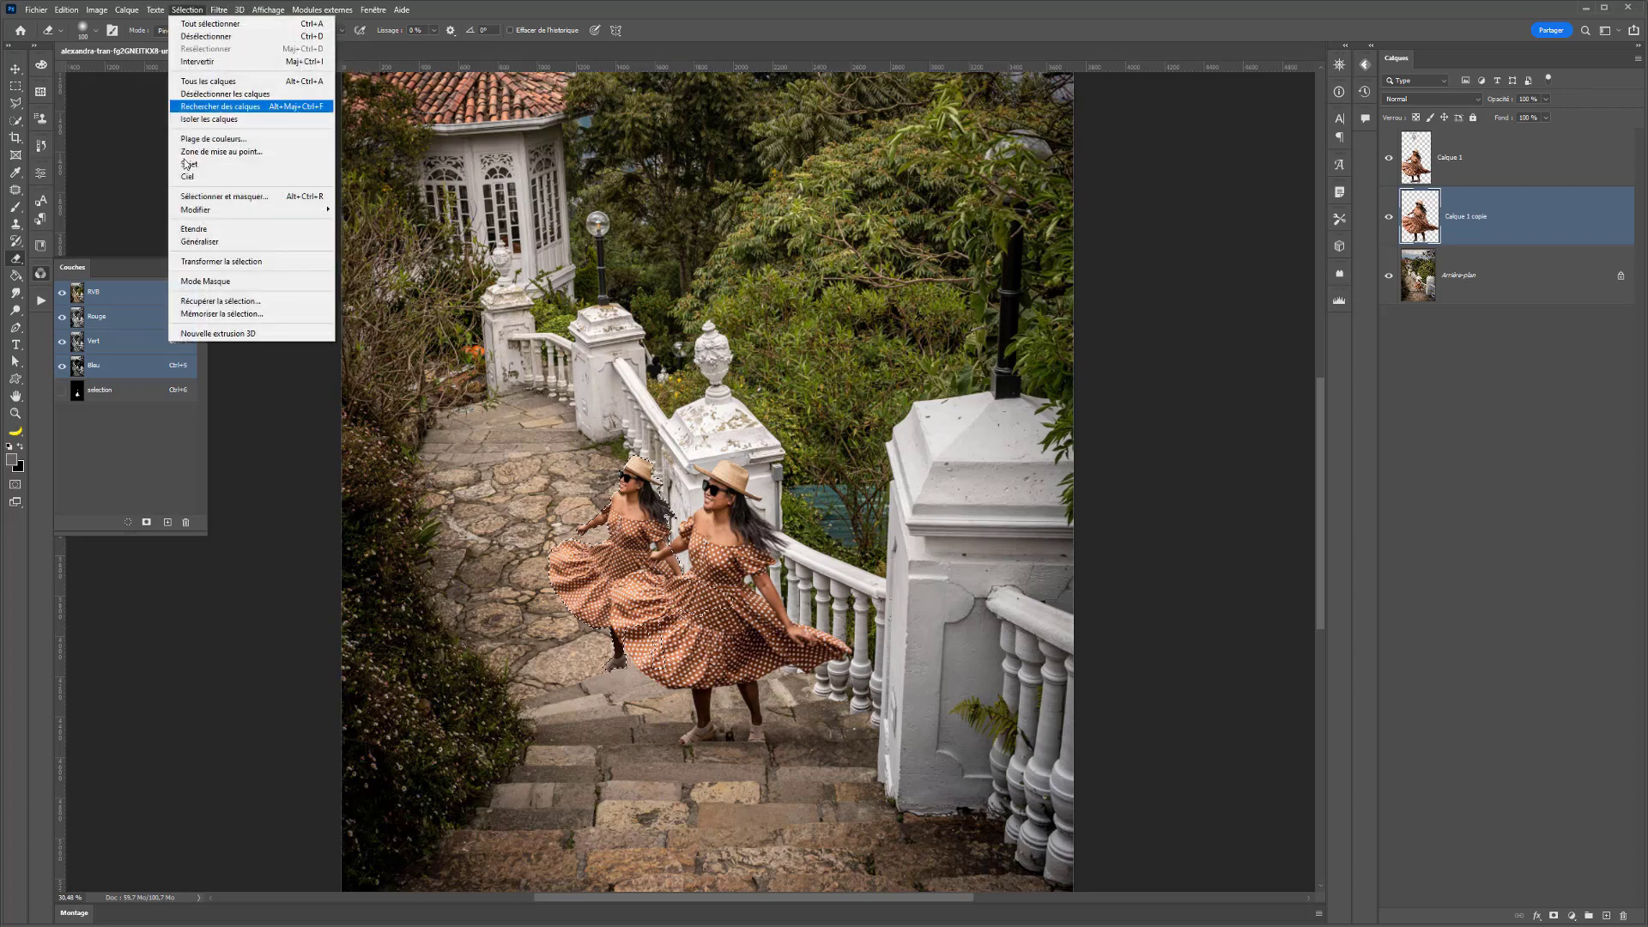
click(204, 315)
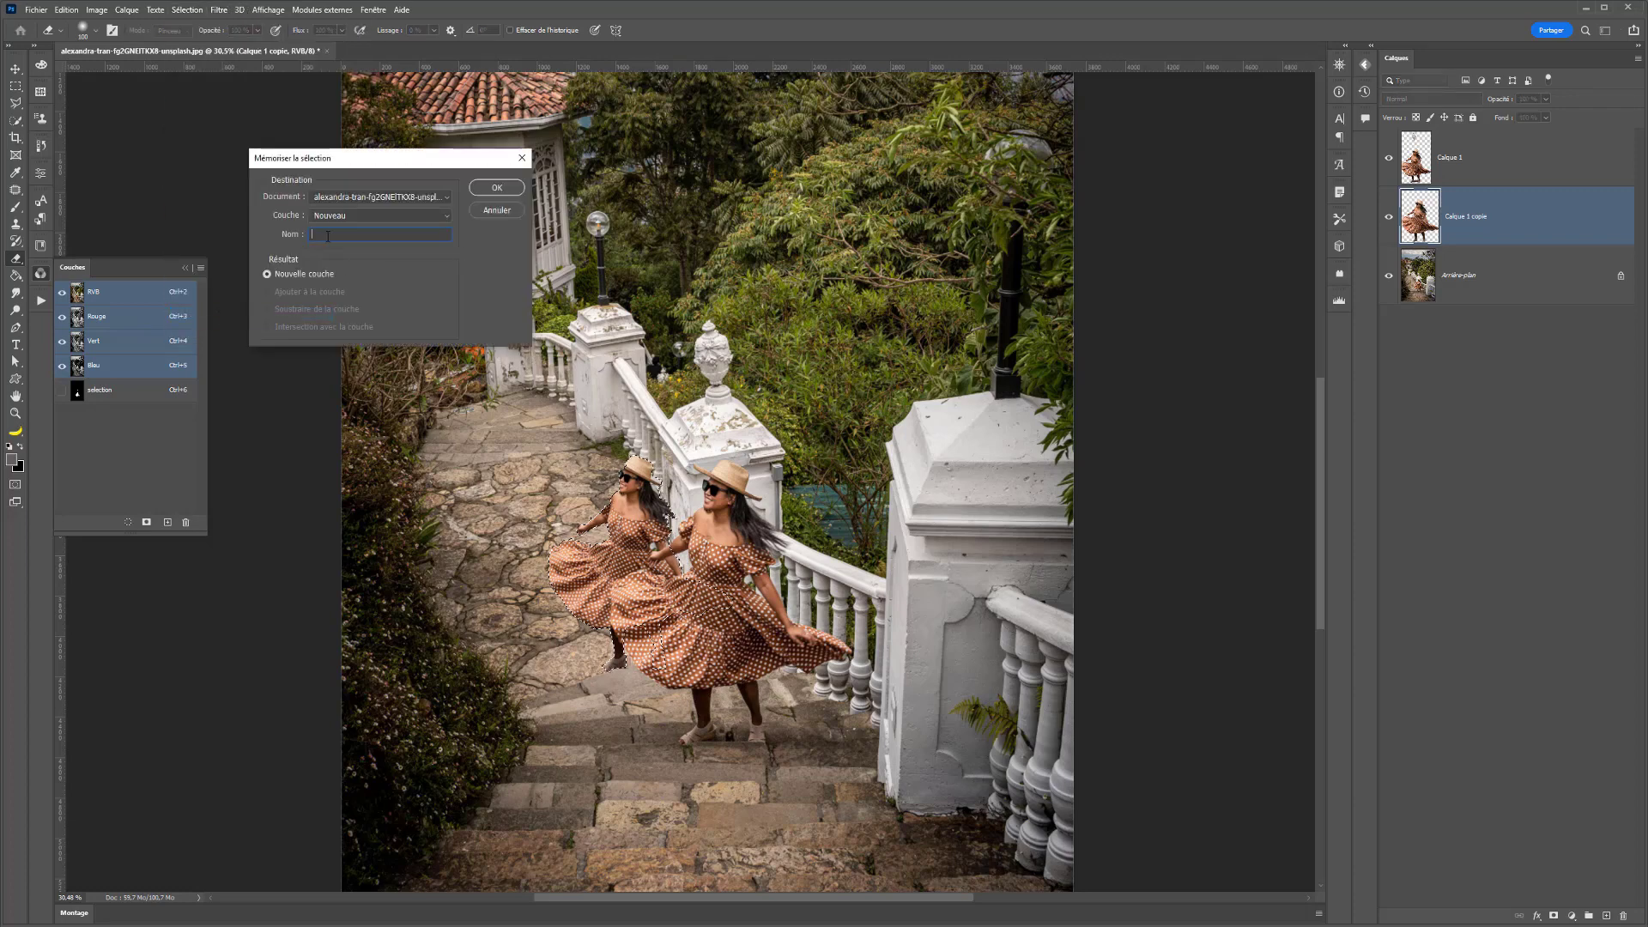
click(349, 220)
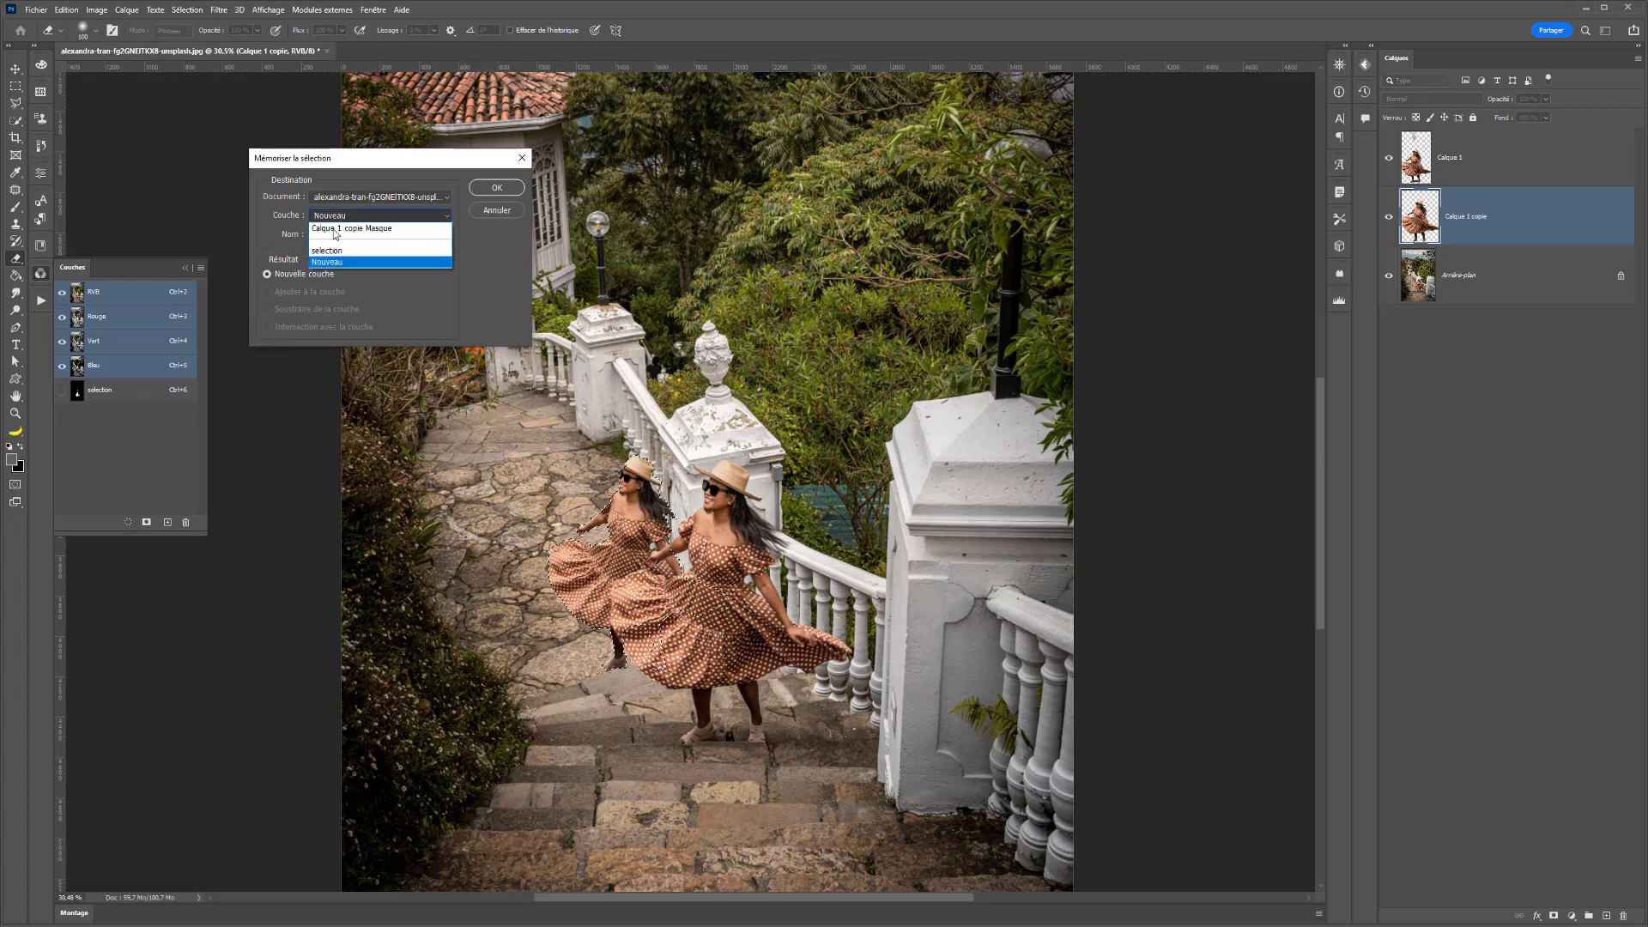
click(331, 258)
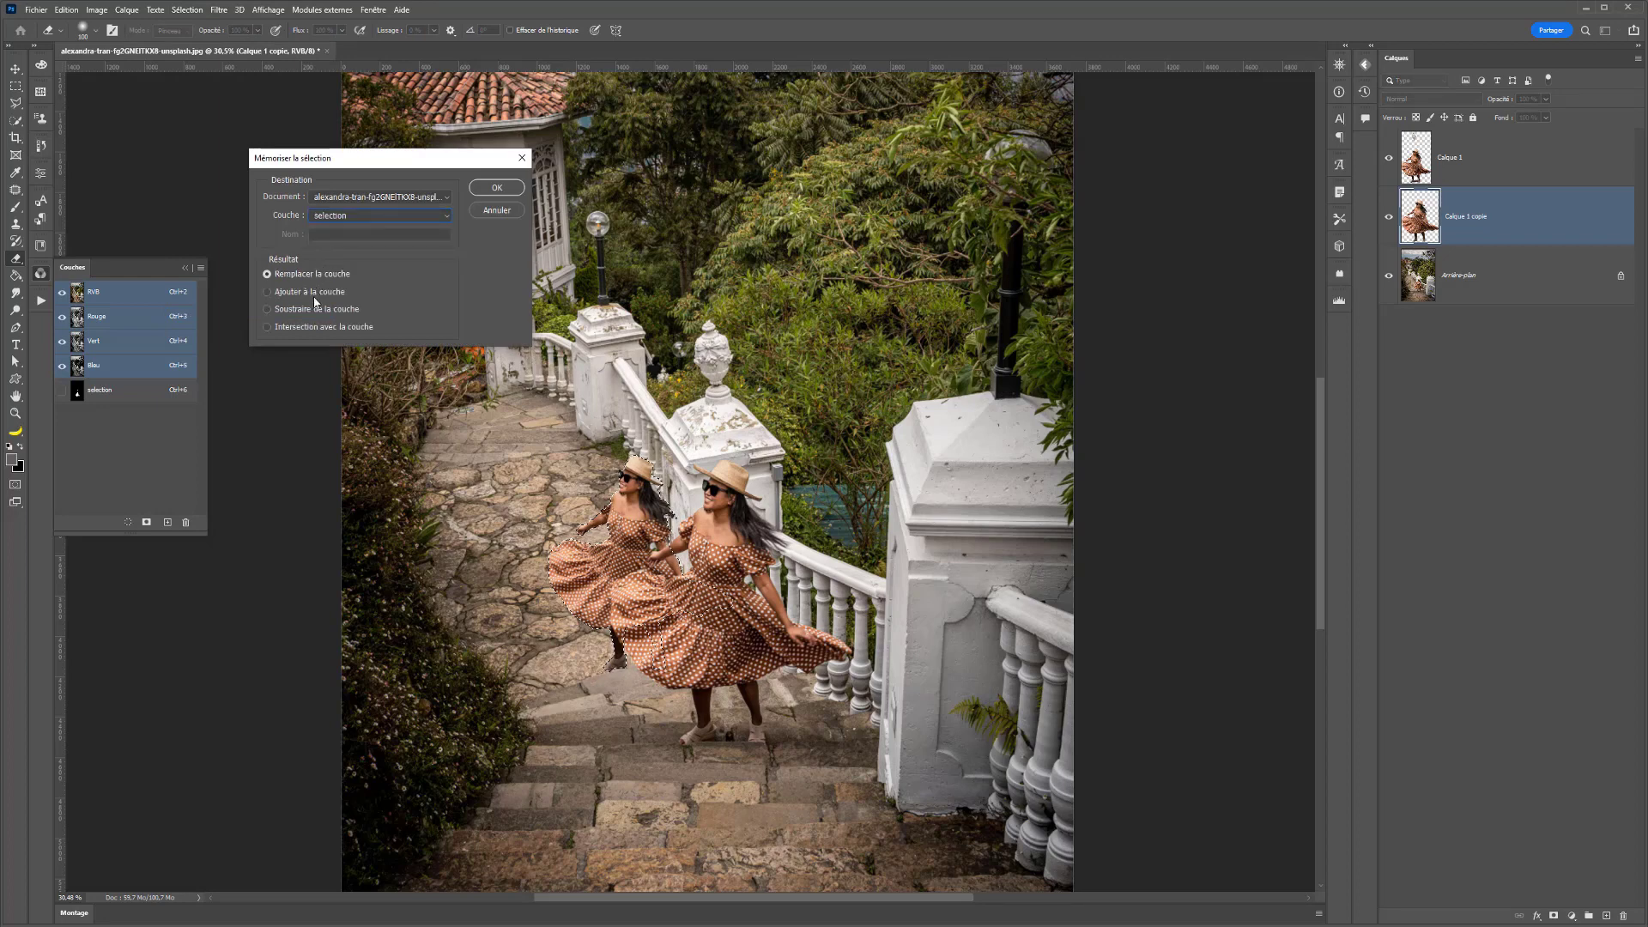
click(346, 218)
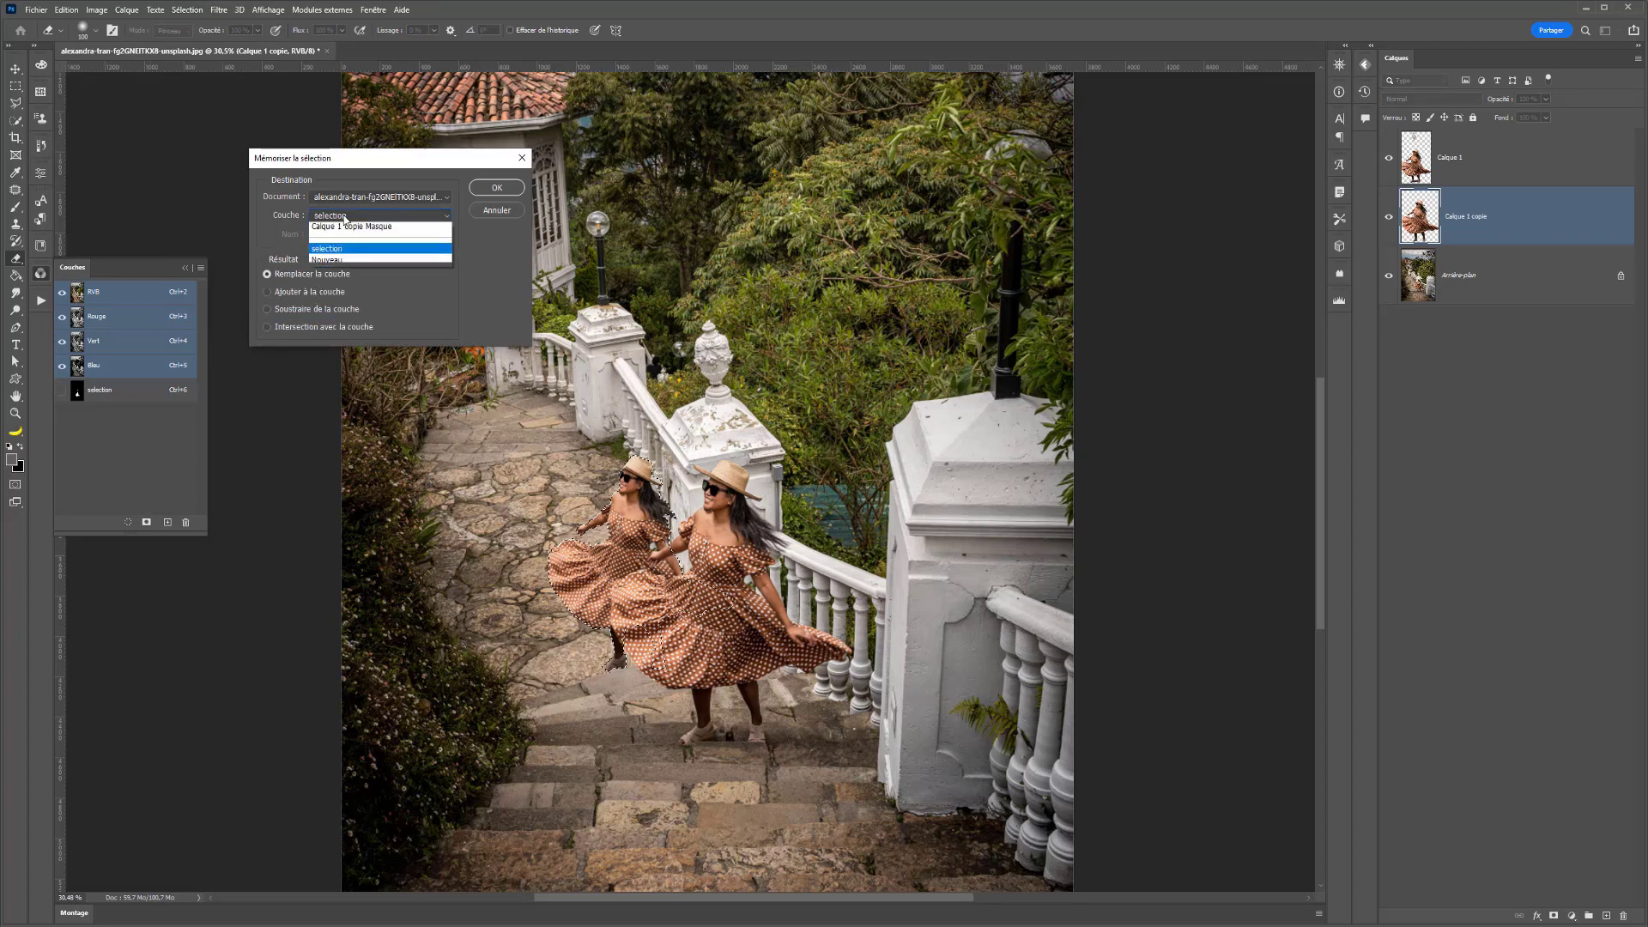
click(332, 262)
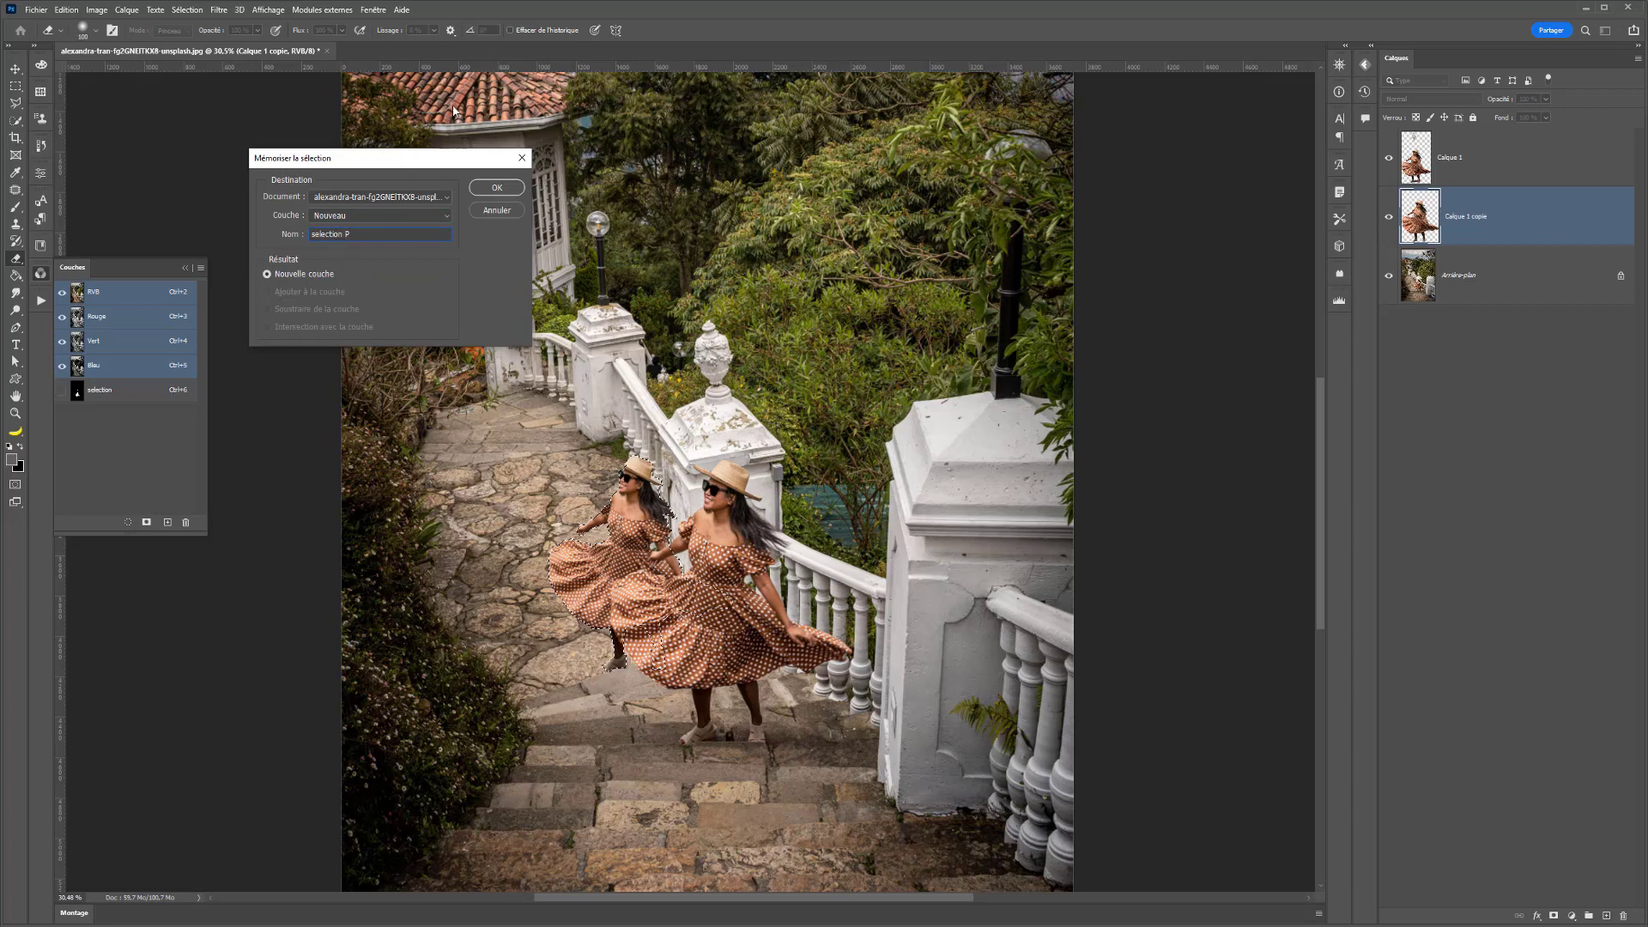
click(491, 184)
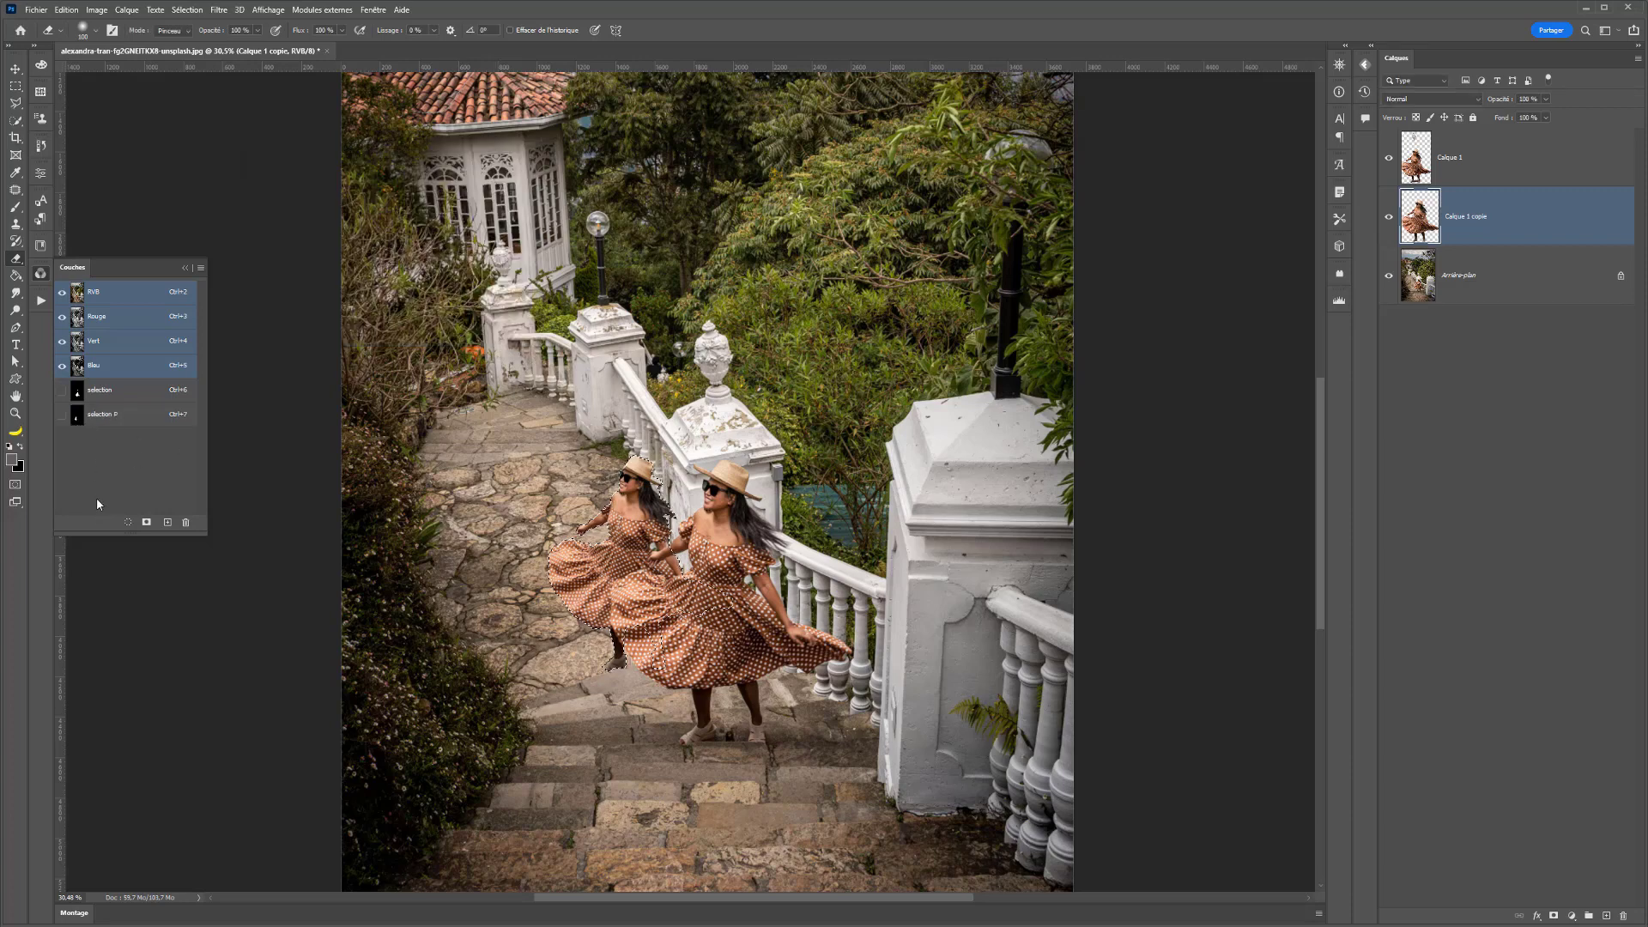
- Load the "selection" and "selection P" channels one after the other to compare them, and deselect
ctrl+click(75, 396)
ctrl+shift+click(79, 417)
key(ctrl+d)
- Retrieve the saved "selection P" channel as a new selection with the Récupérer la sélection command
click(188, 10)
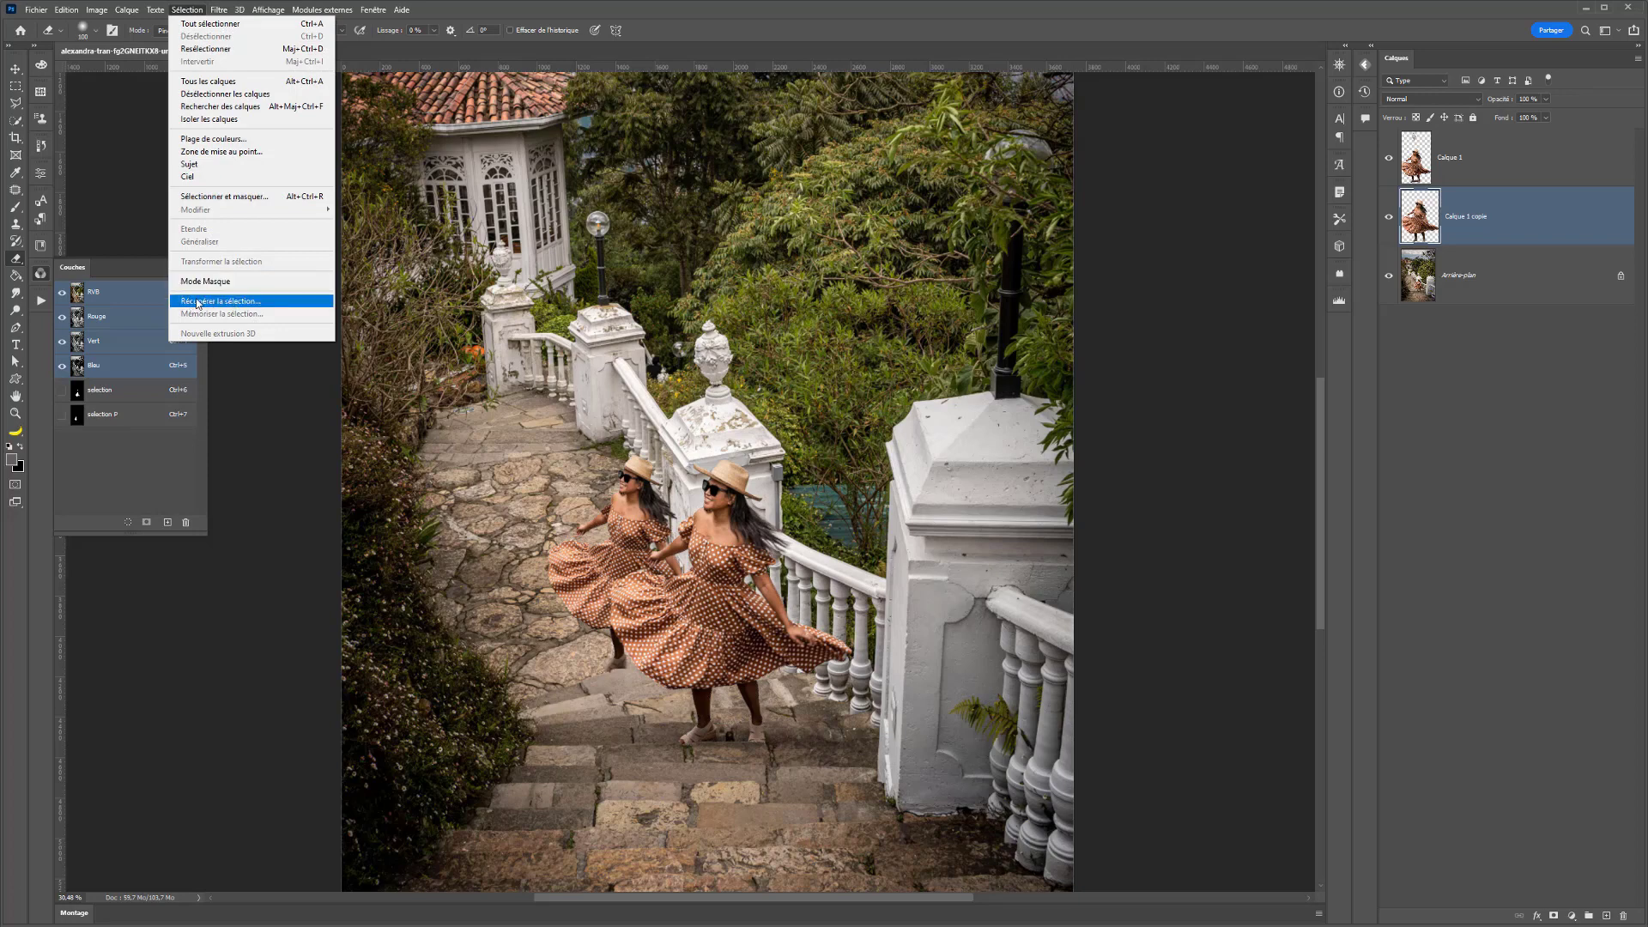
click(246, 302)
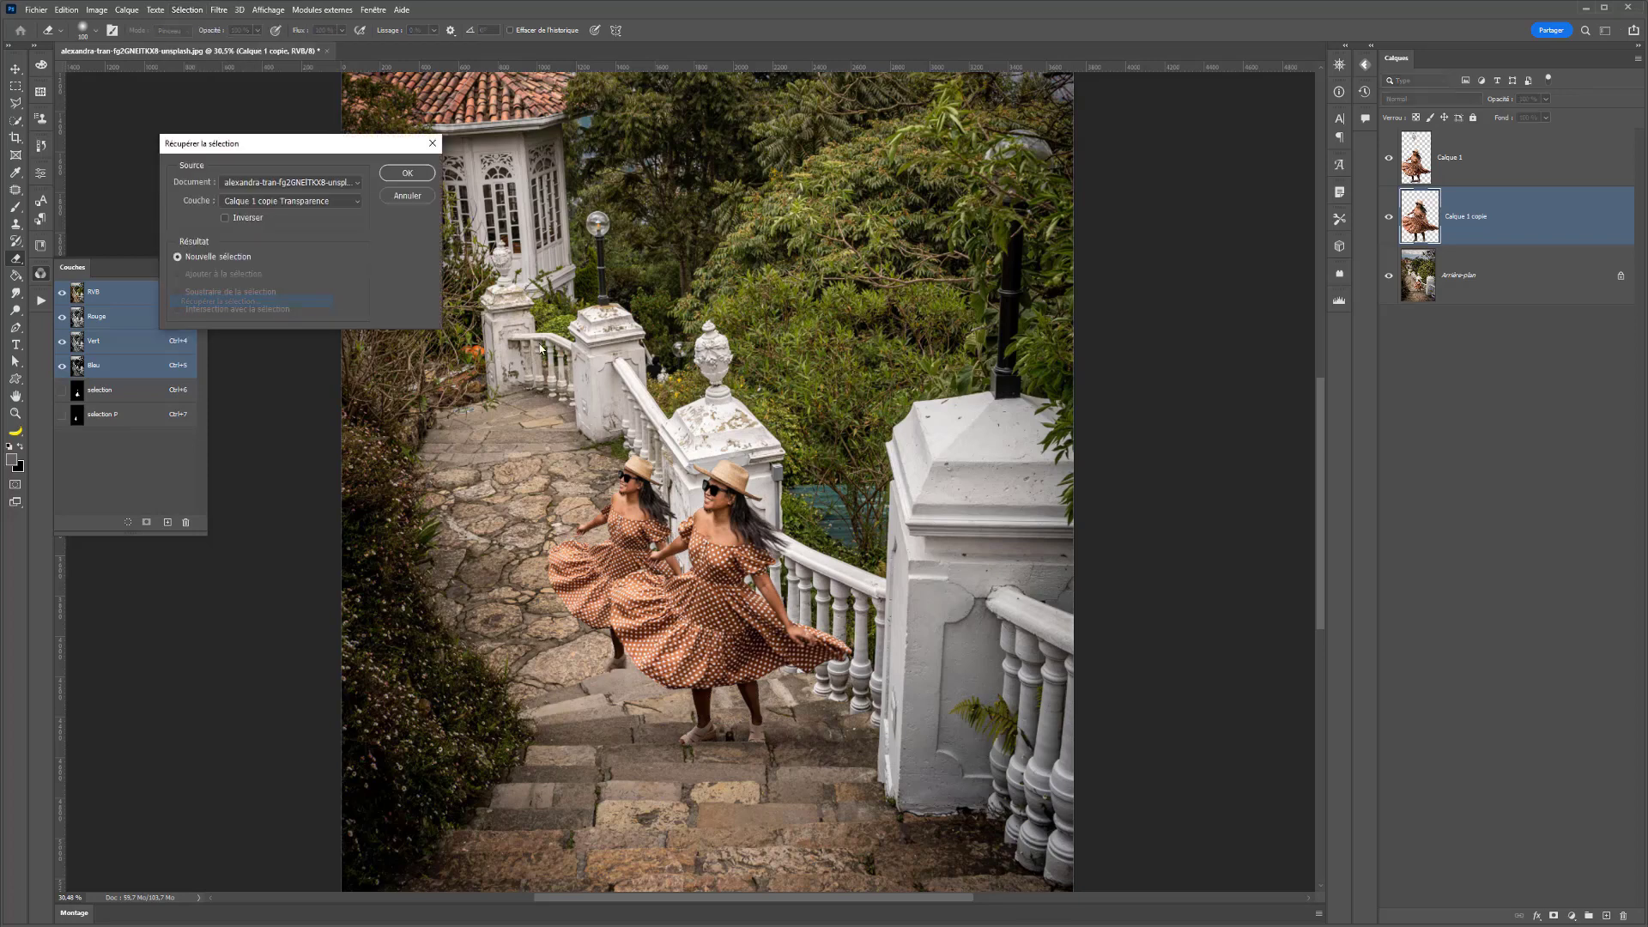
click(257, 201)
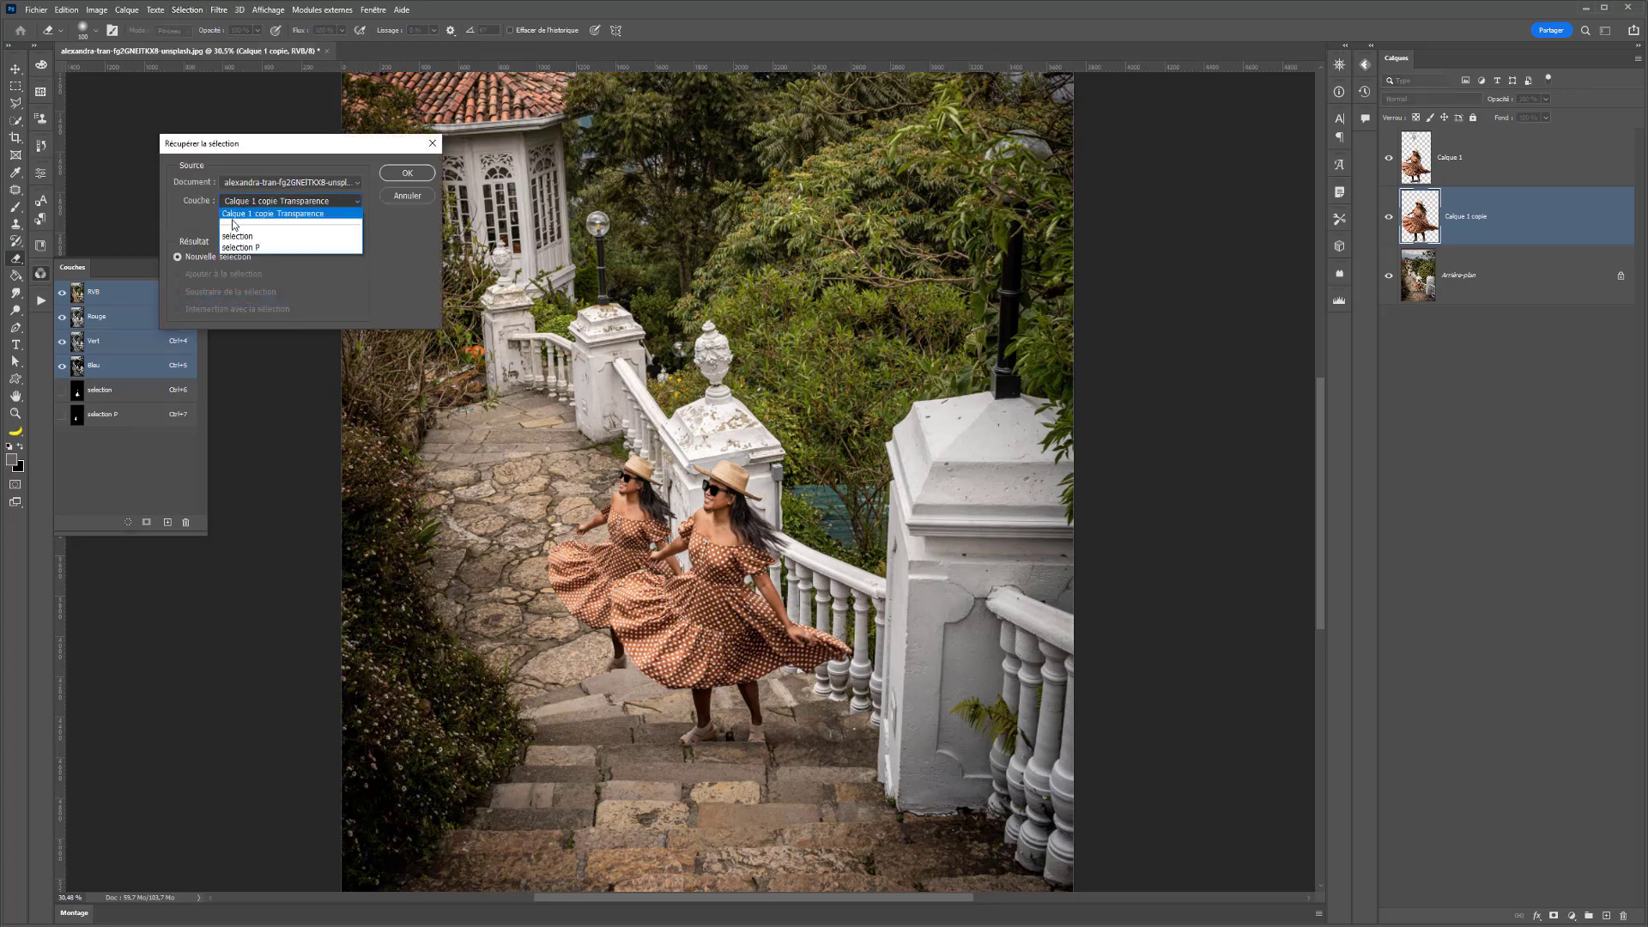
click(242, 224)
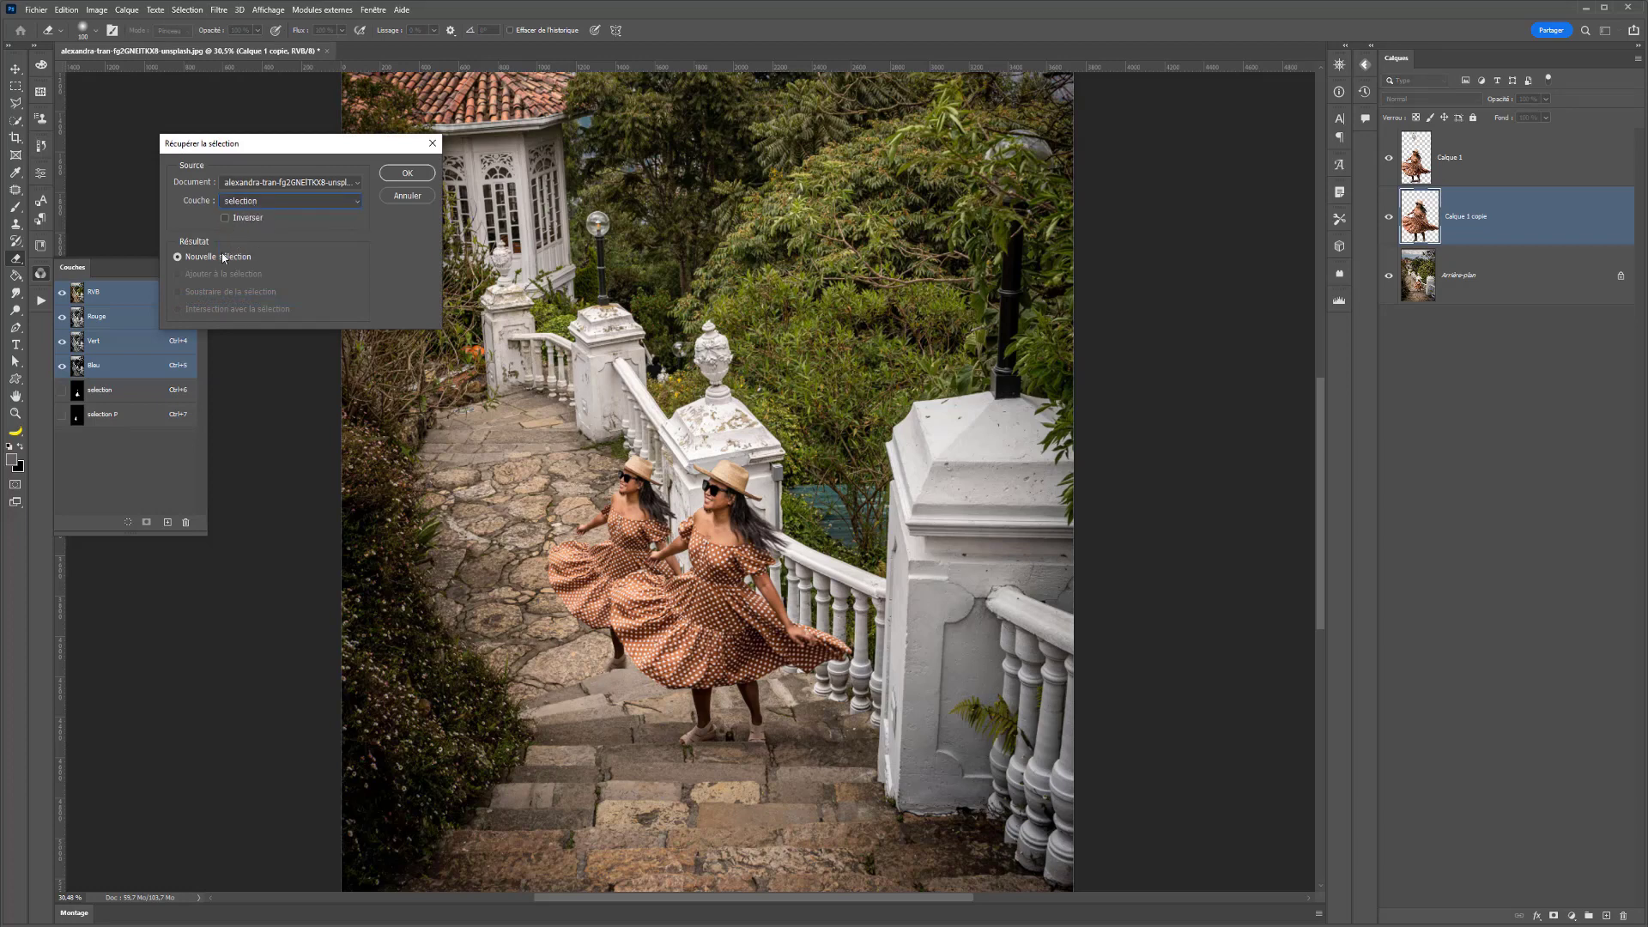
click(242, 205)
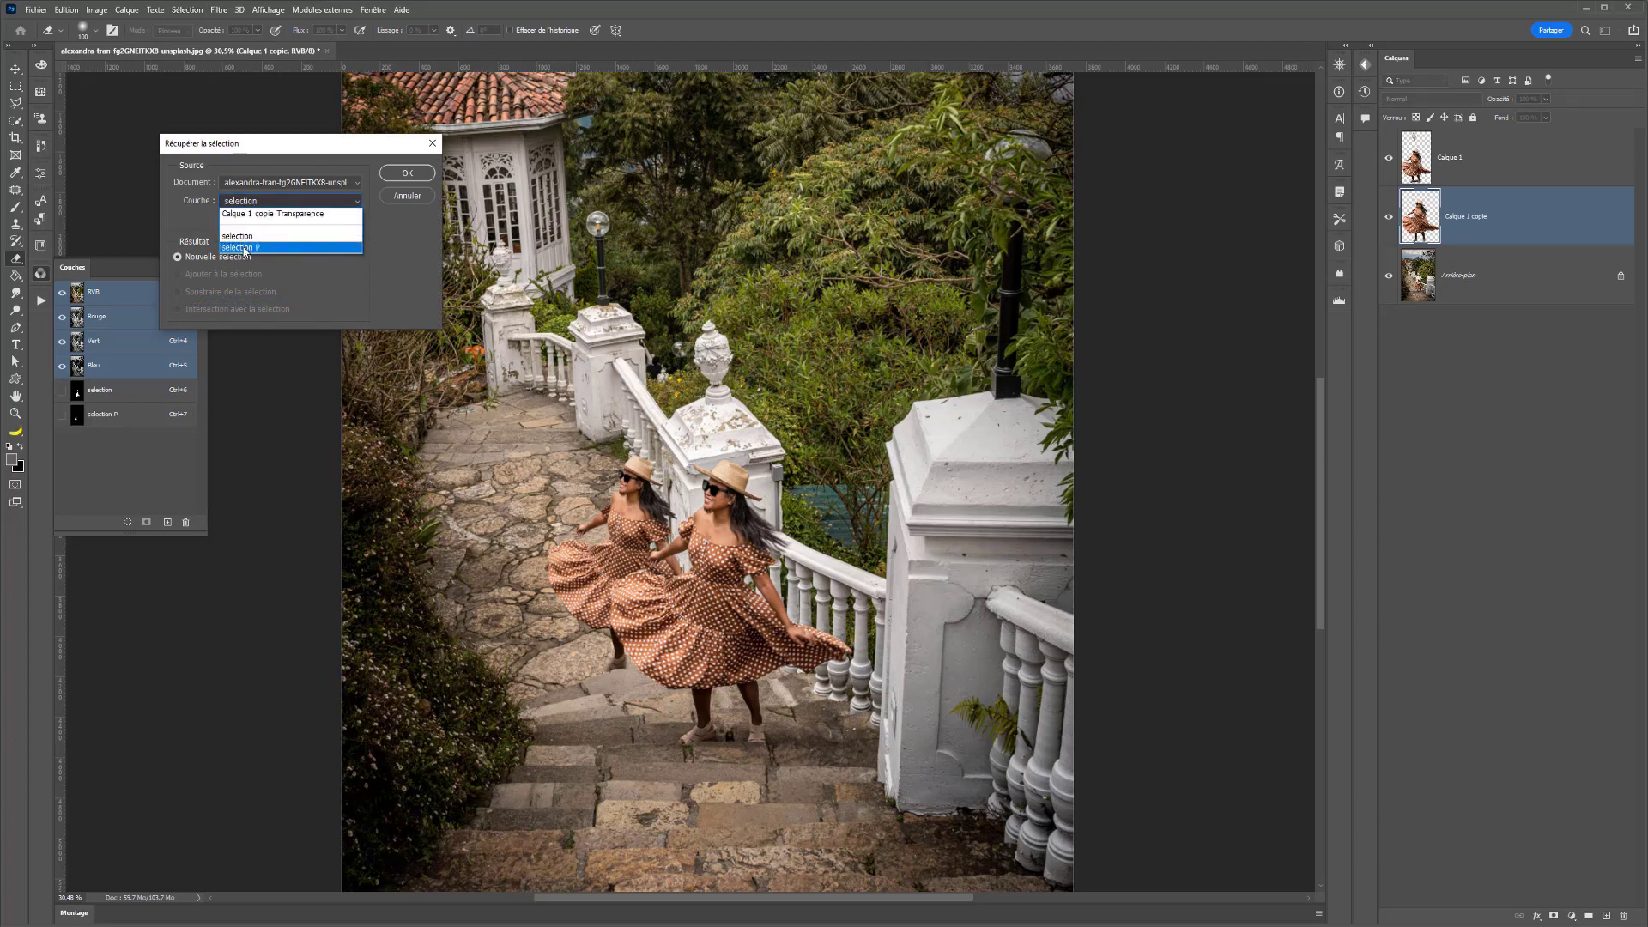
click(248, 247)
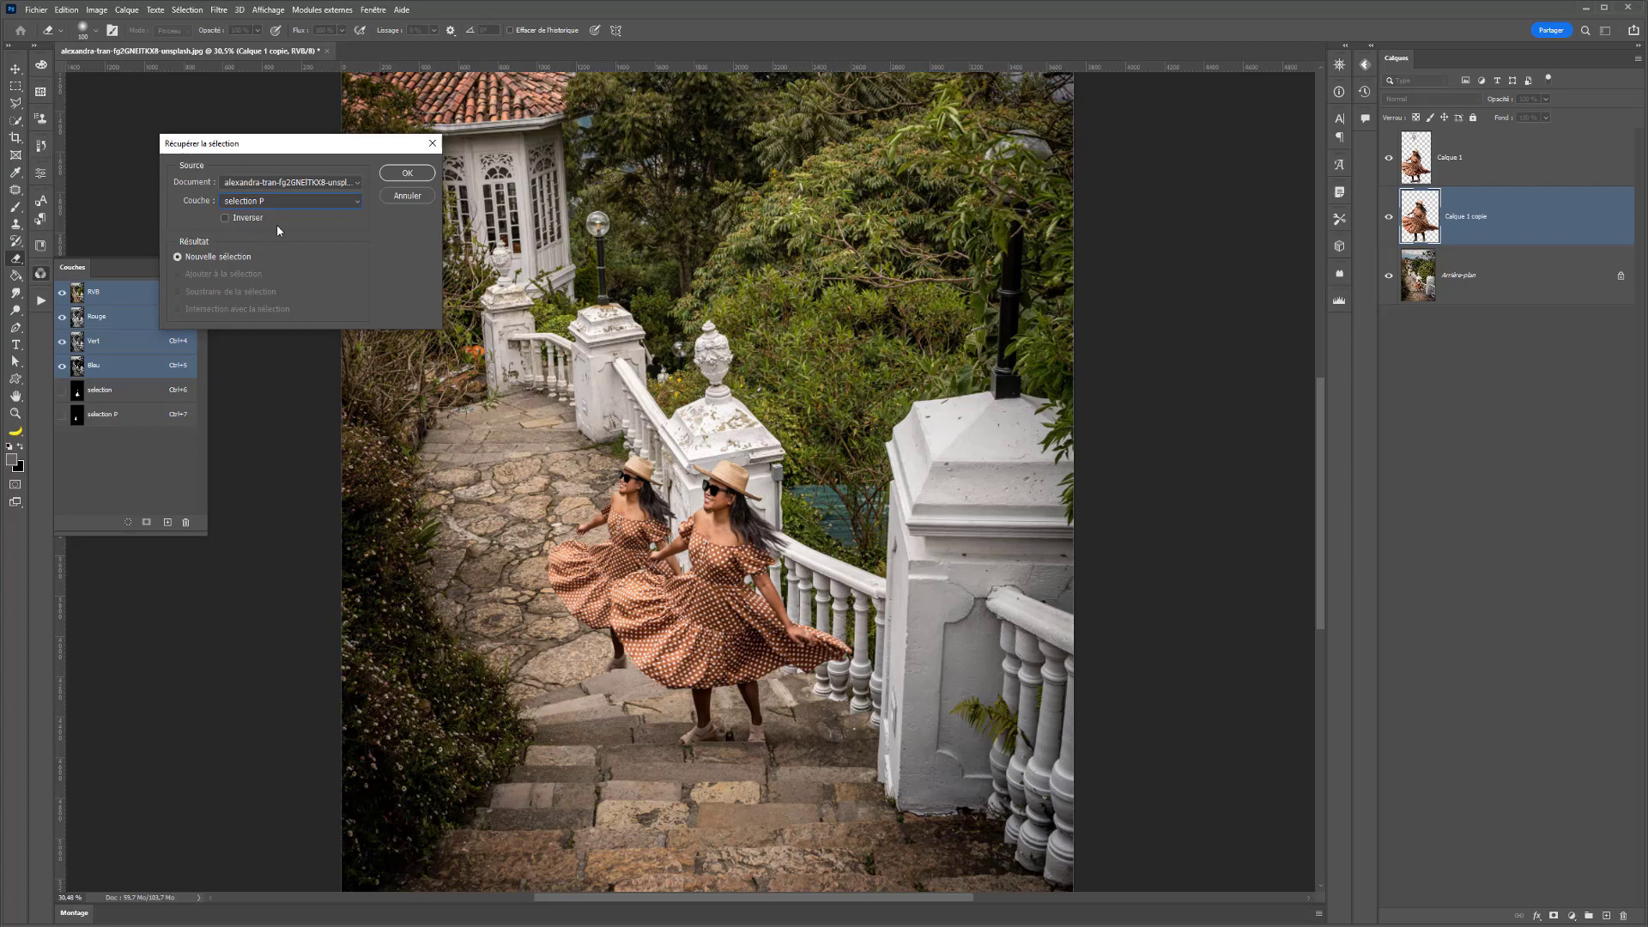
click(391, 176)
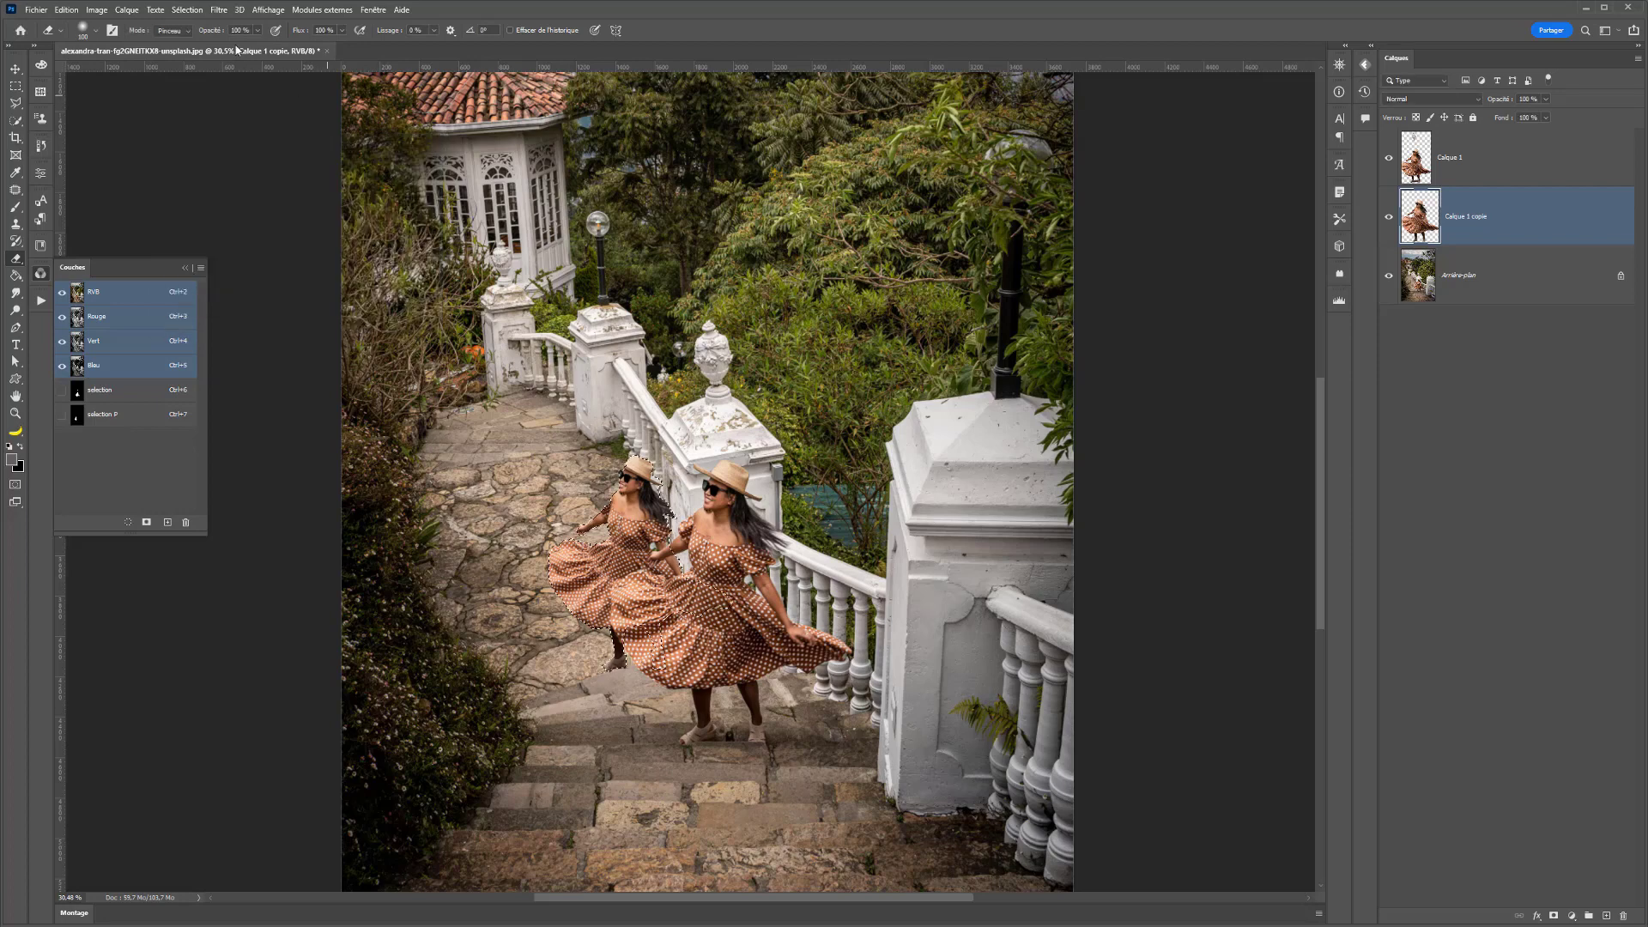
- Retrieve the "selection" channel with the Ajouter à la sélection option to add it to the active "selection P" outline
click(187, 9)
click(199, 302)
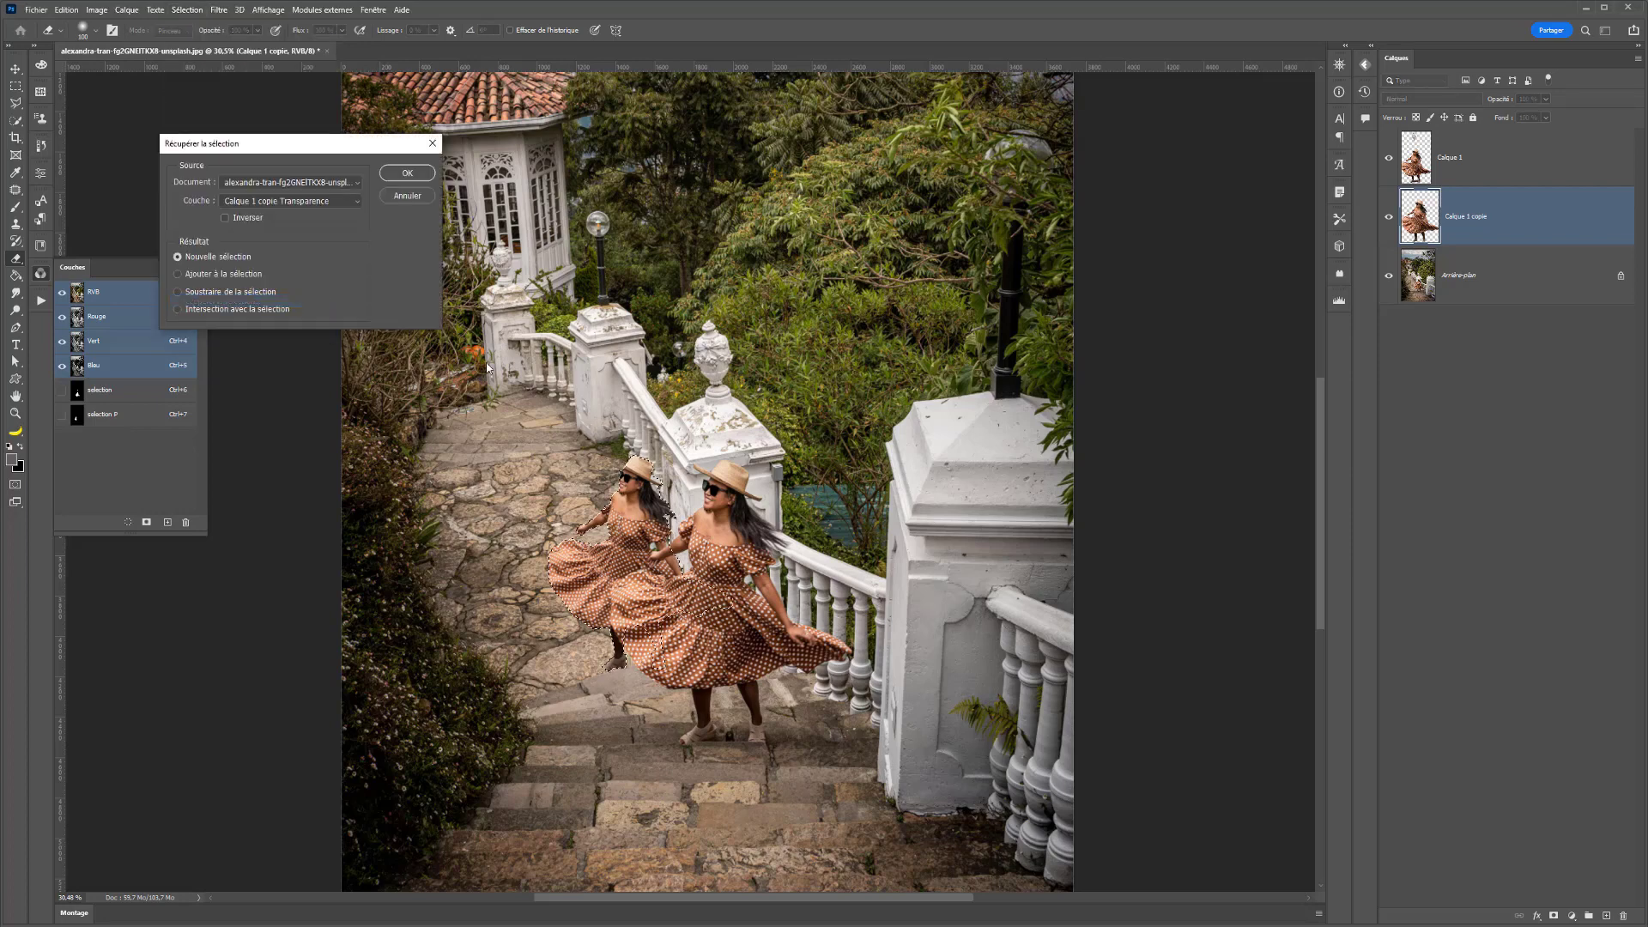
click(283, 201)
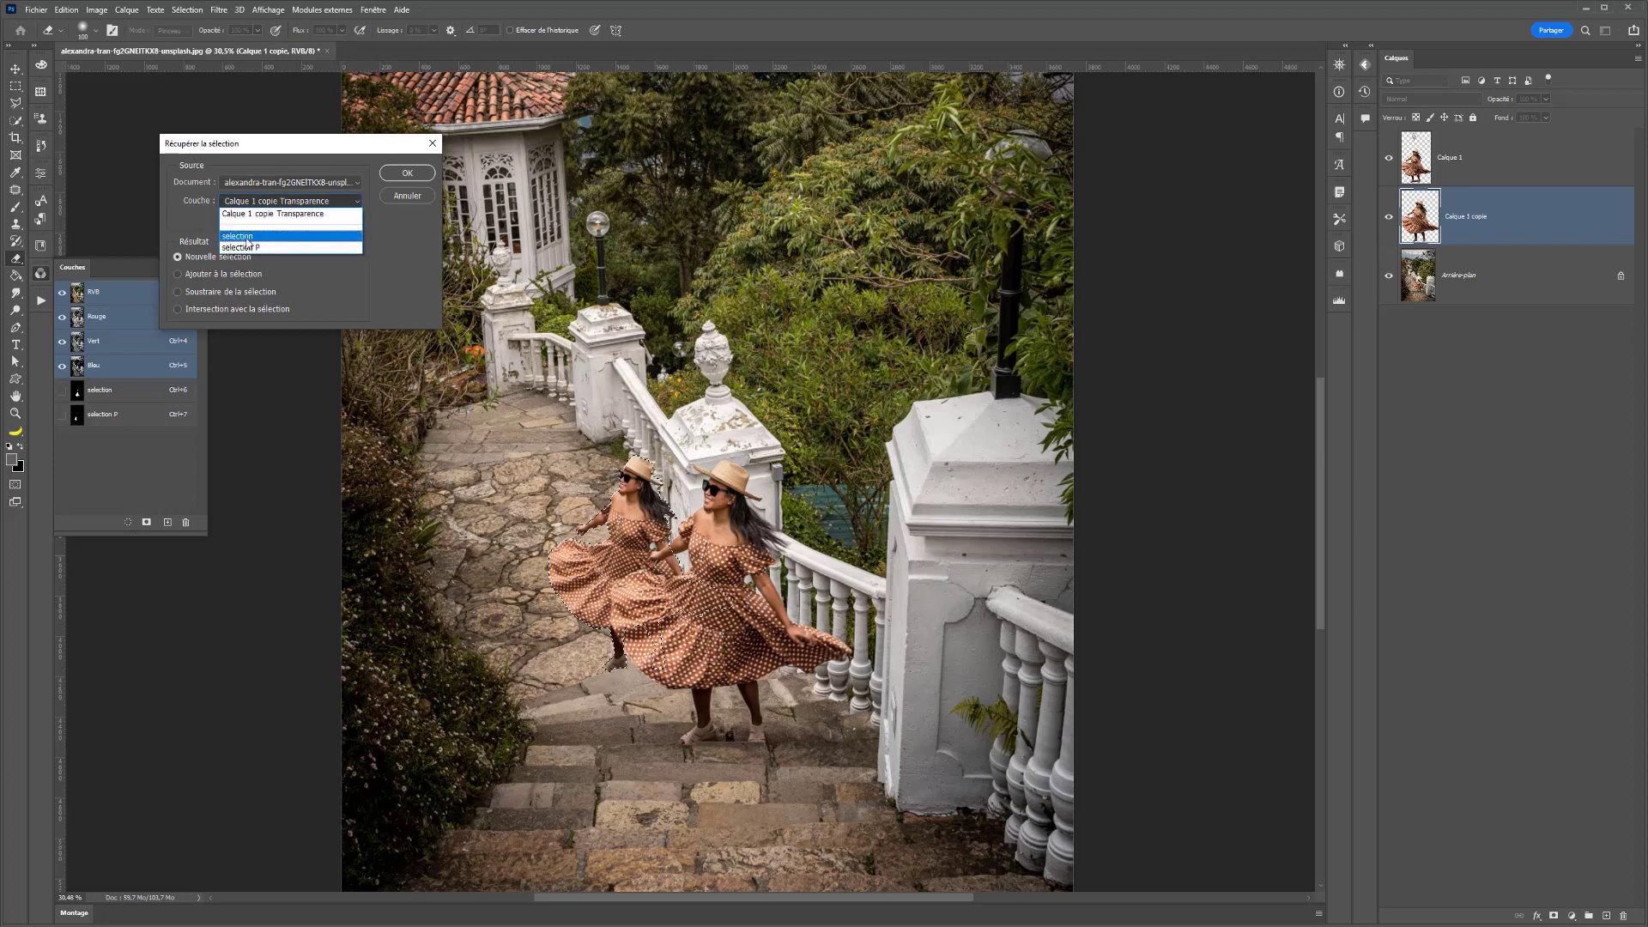
click(275, 221)
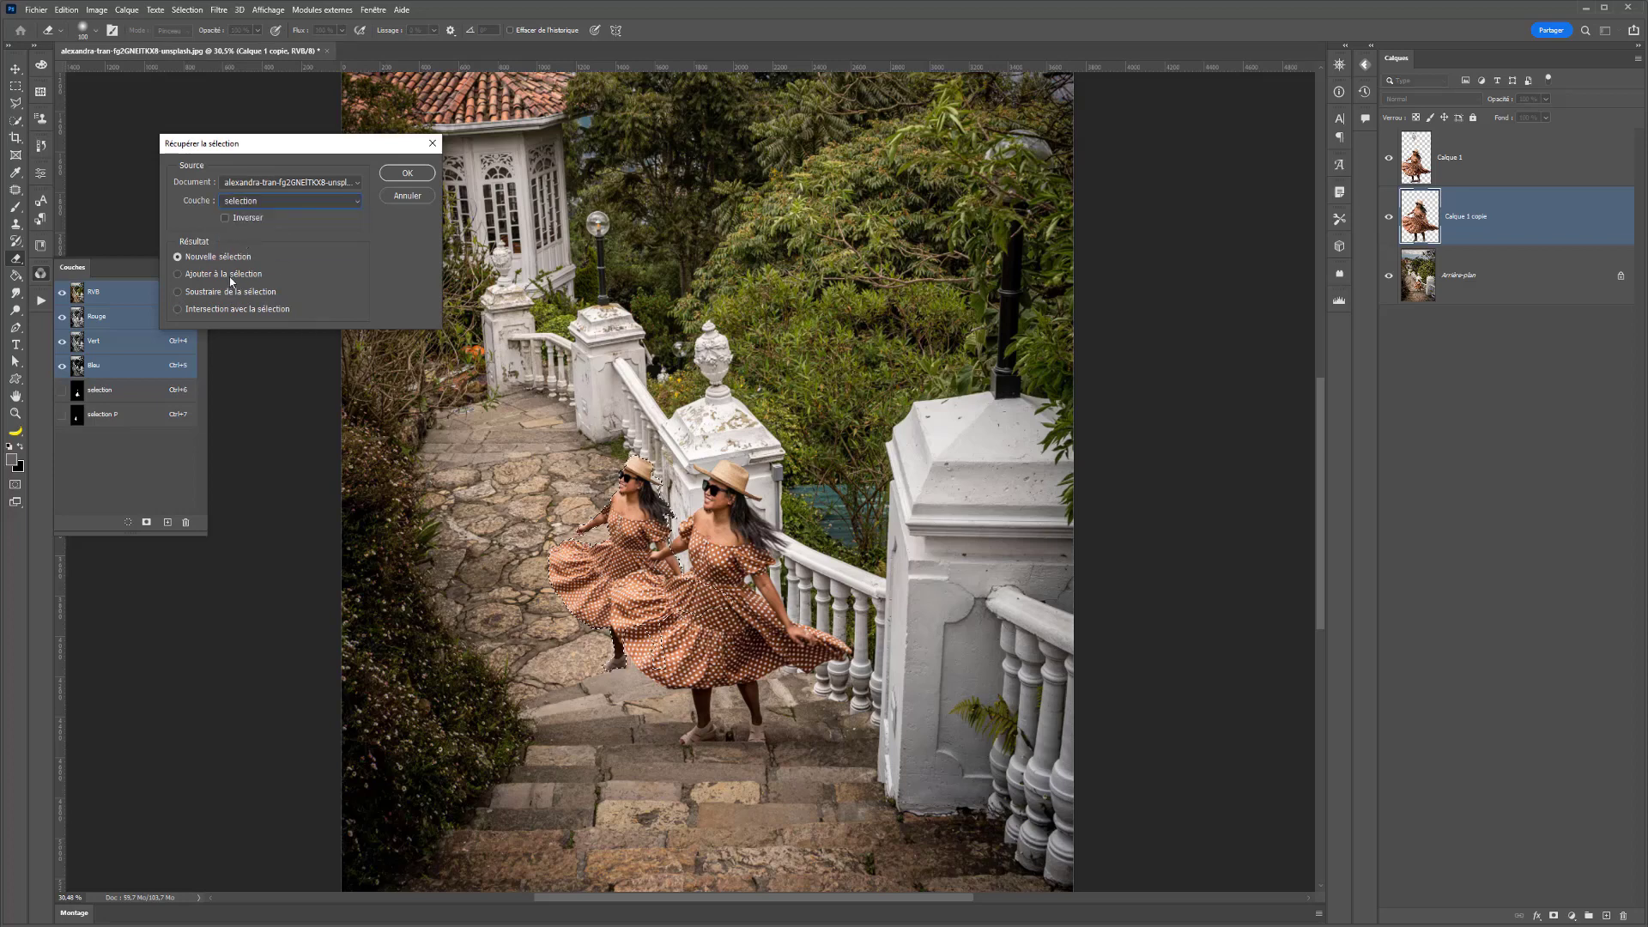
click(225, 274)
click(385, 174)
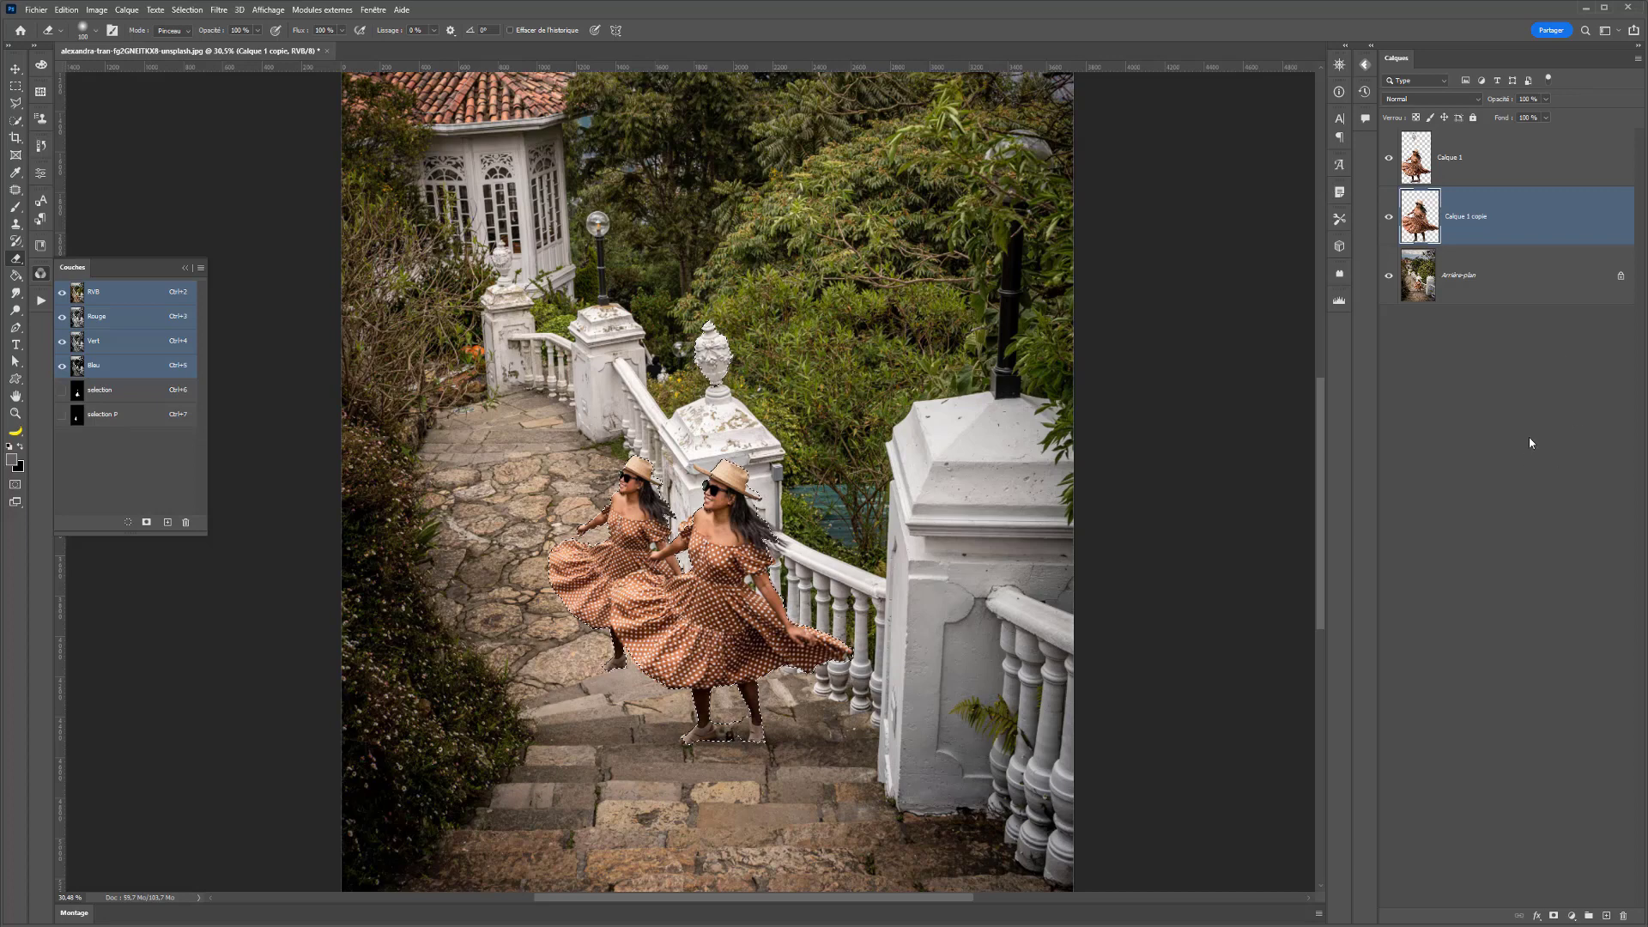
- Create a new layer above Calque 1, ready for a larger brush, with its blend mode set to Lumière tamisée
key(alt+bracketright)
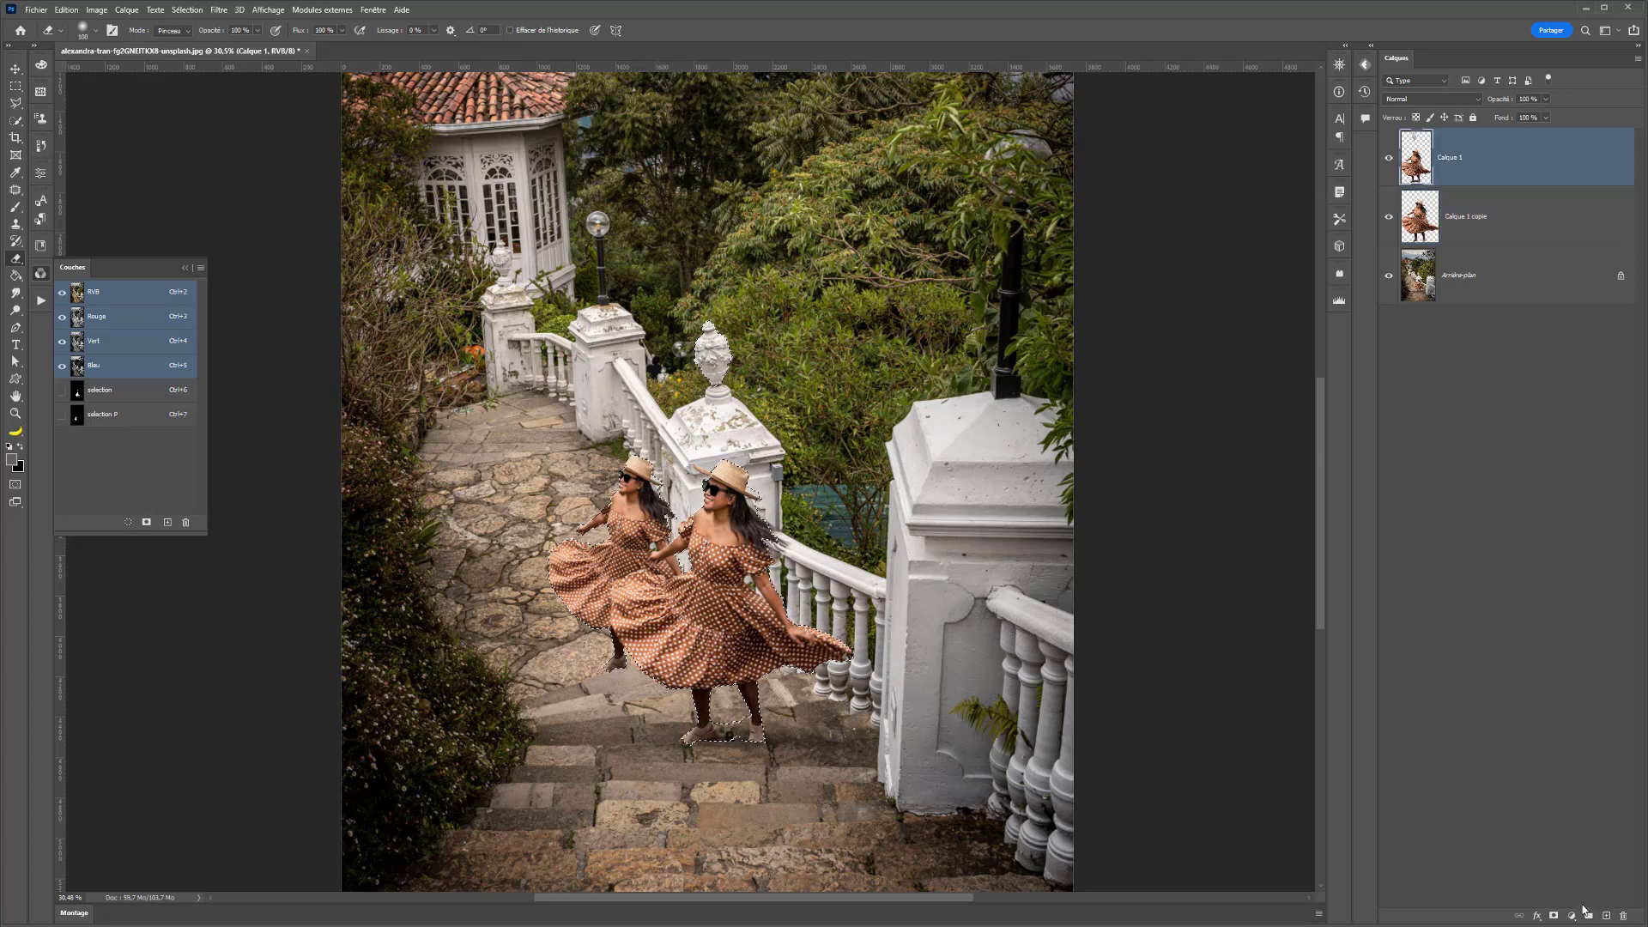
click(1606, 915)
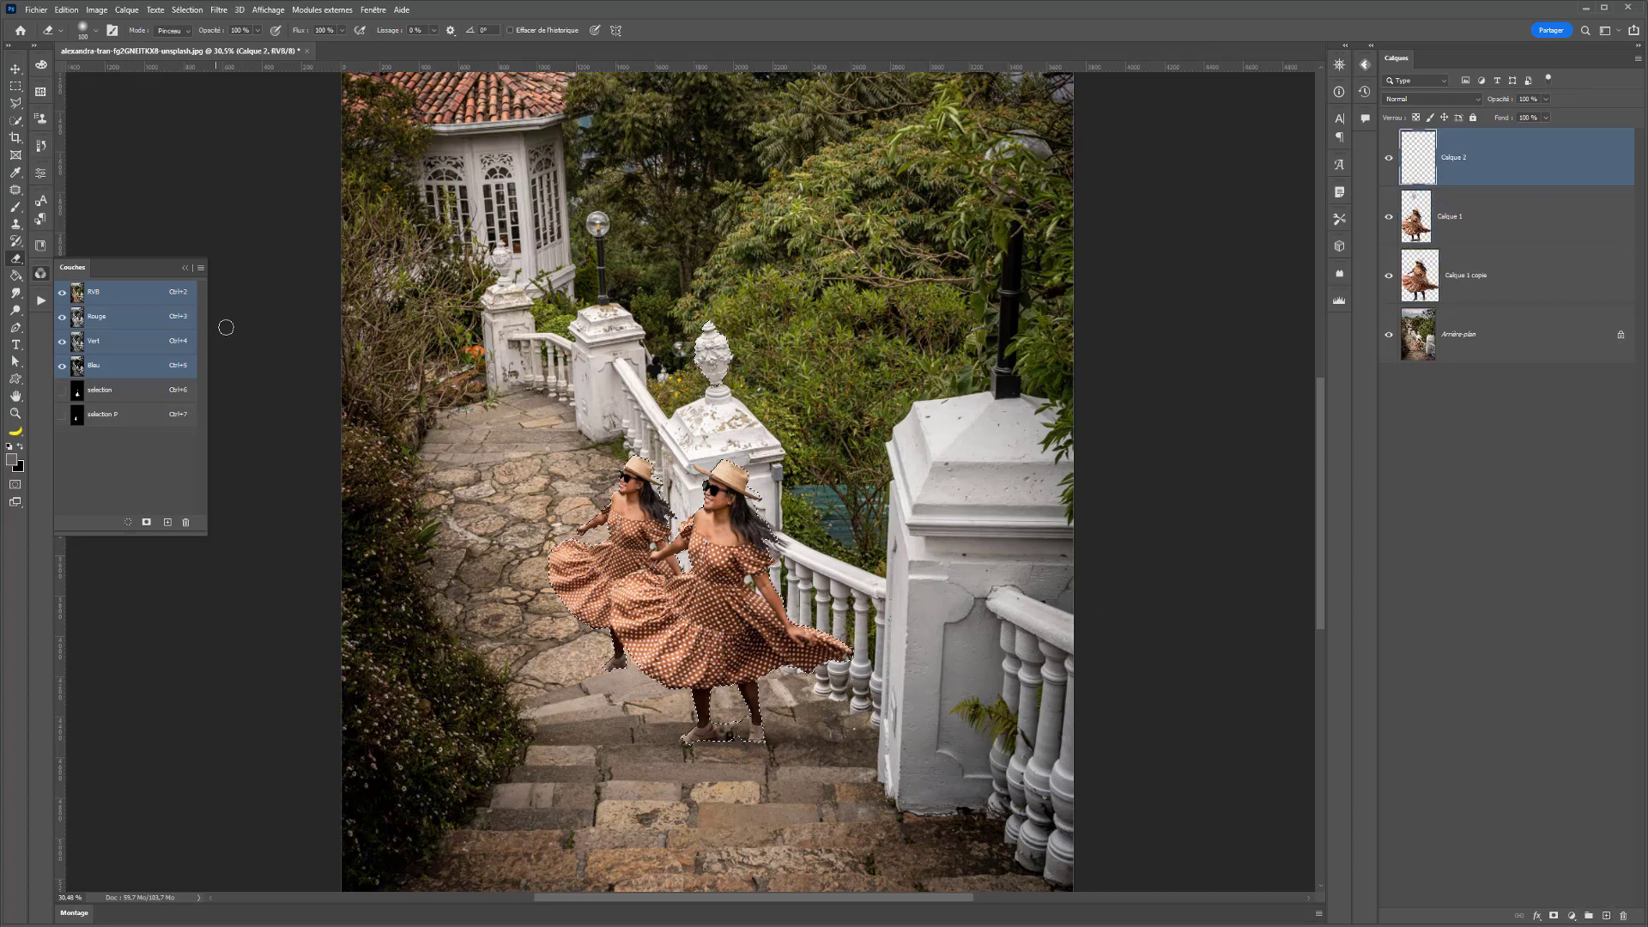
click(15, 207)
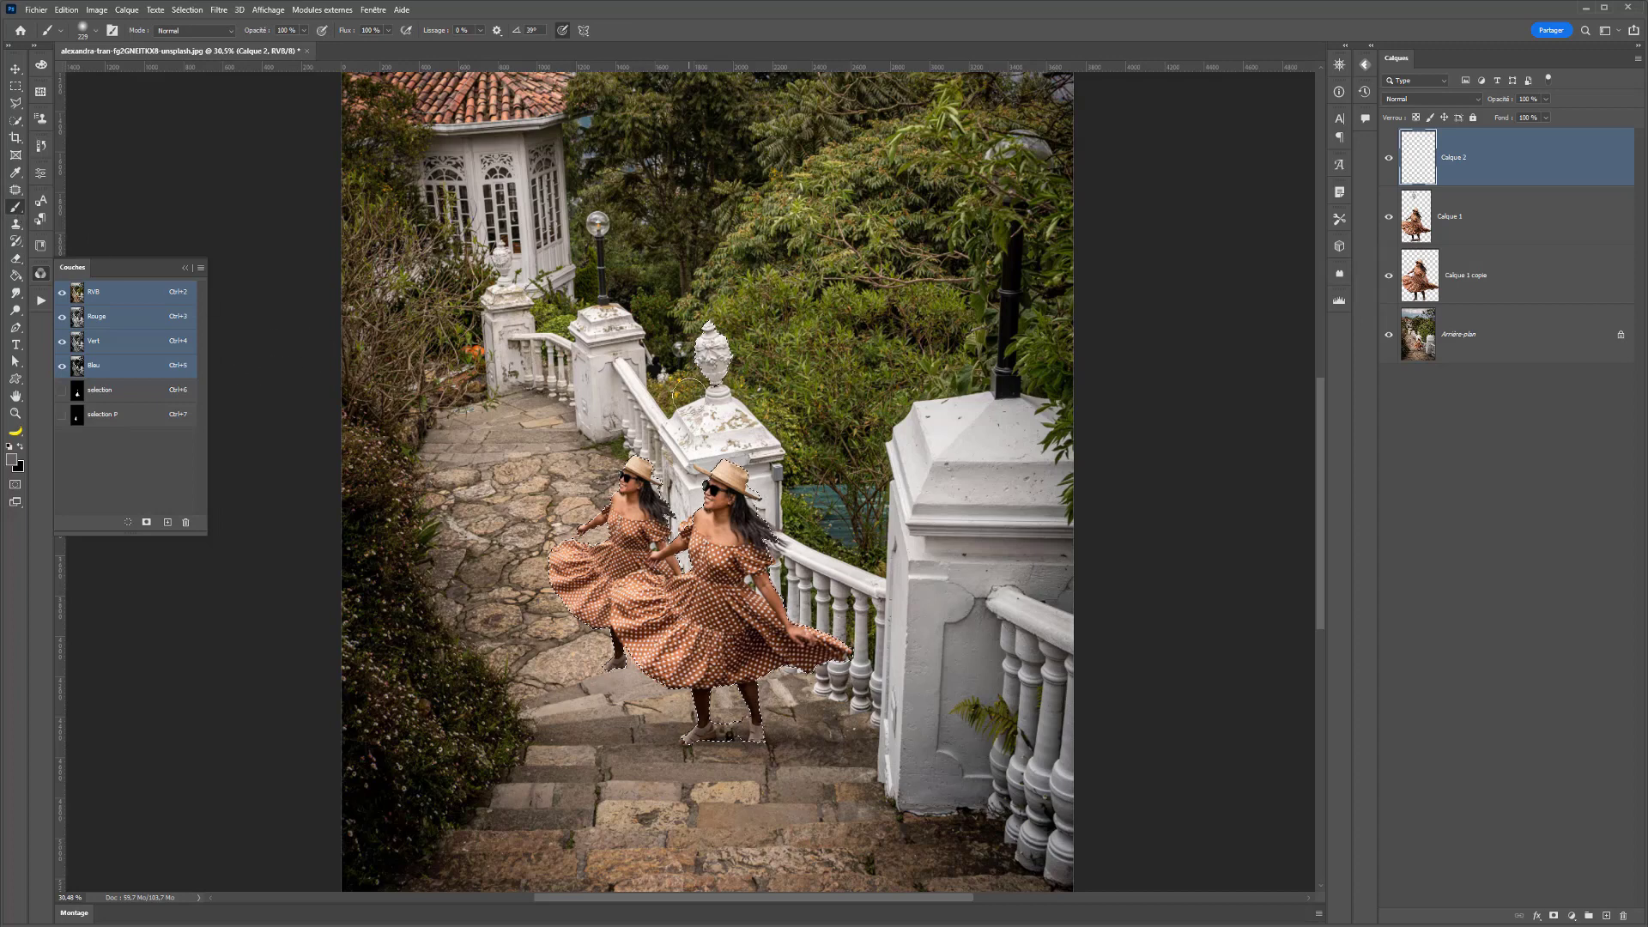
drag(685, 394, 716, 394)
click(1411, 99)
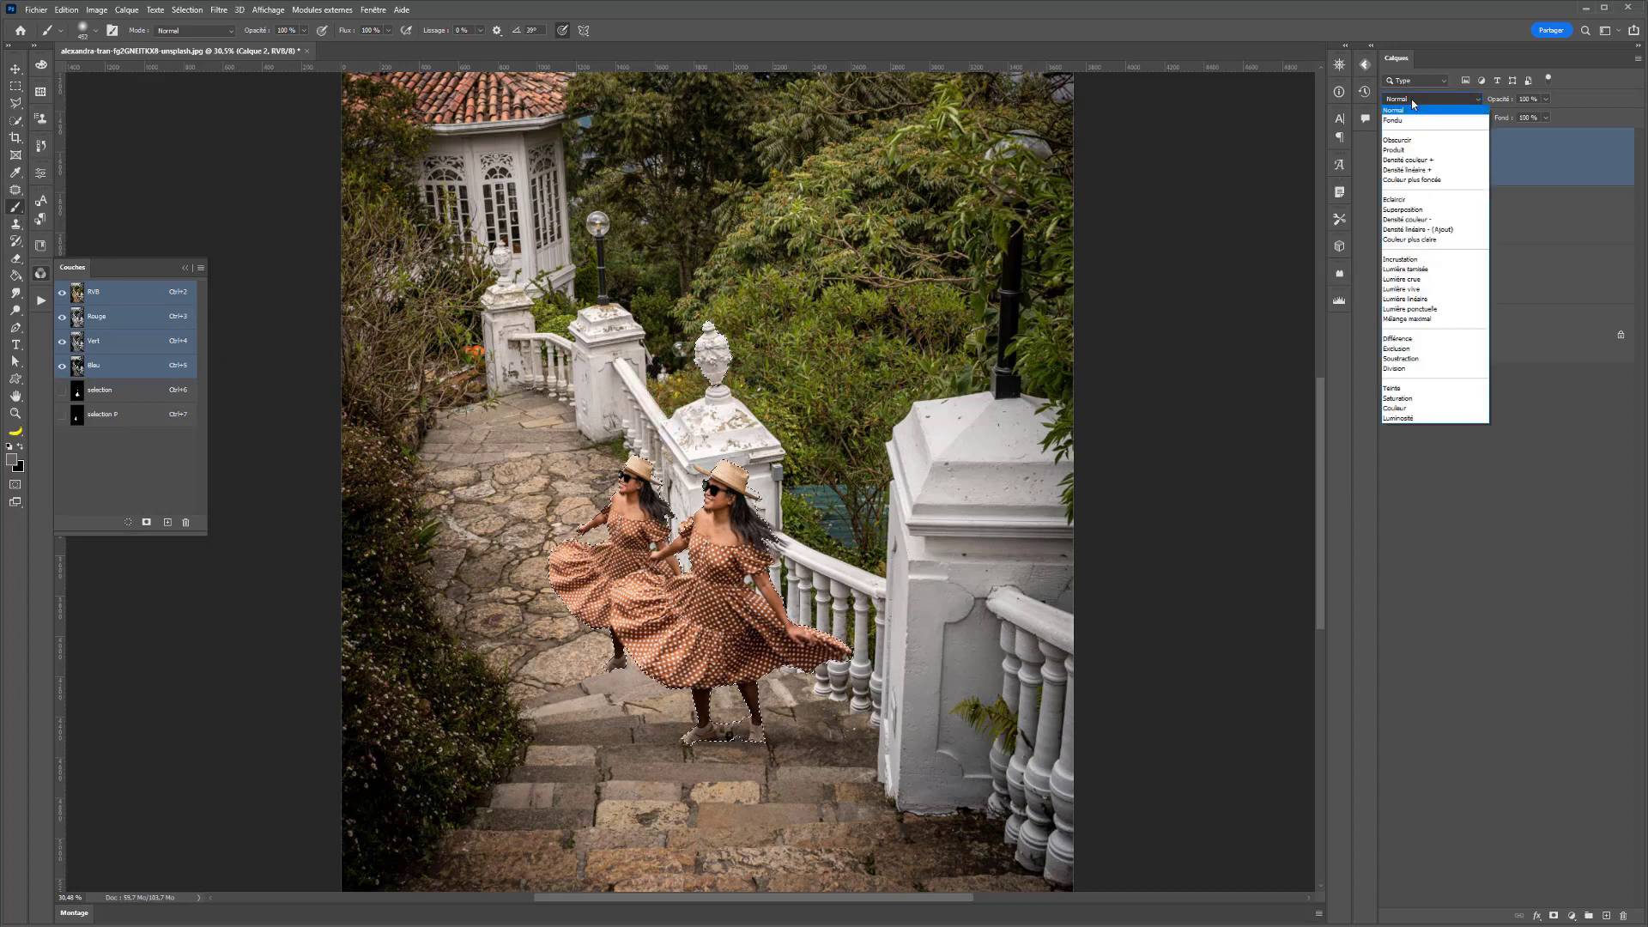
click(1425, 276)
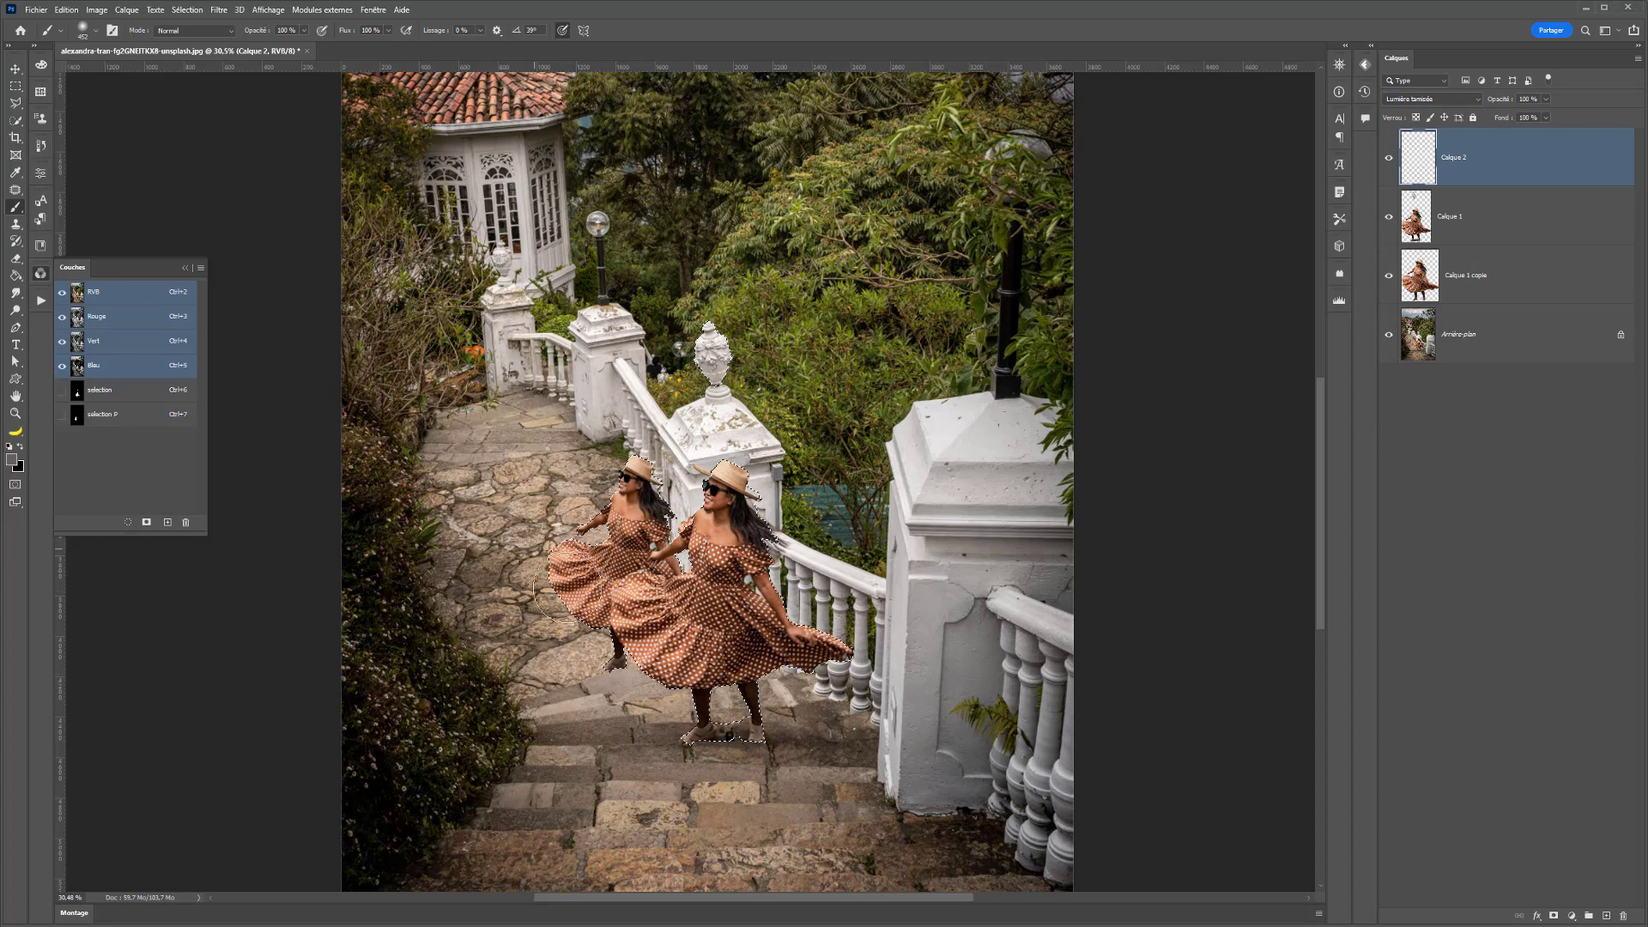
- Fill the combined selection with the grey foreground colour, brush black shading inside the women's outlines, and deselect
key(alt+BackSpace)
click(9, 447)
drag(825, 612, 781, 457)
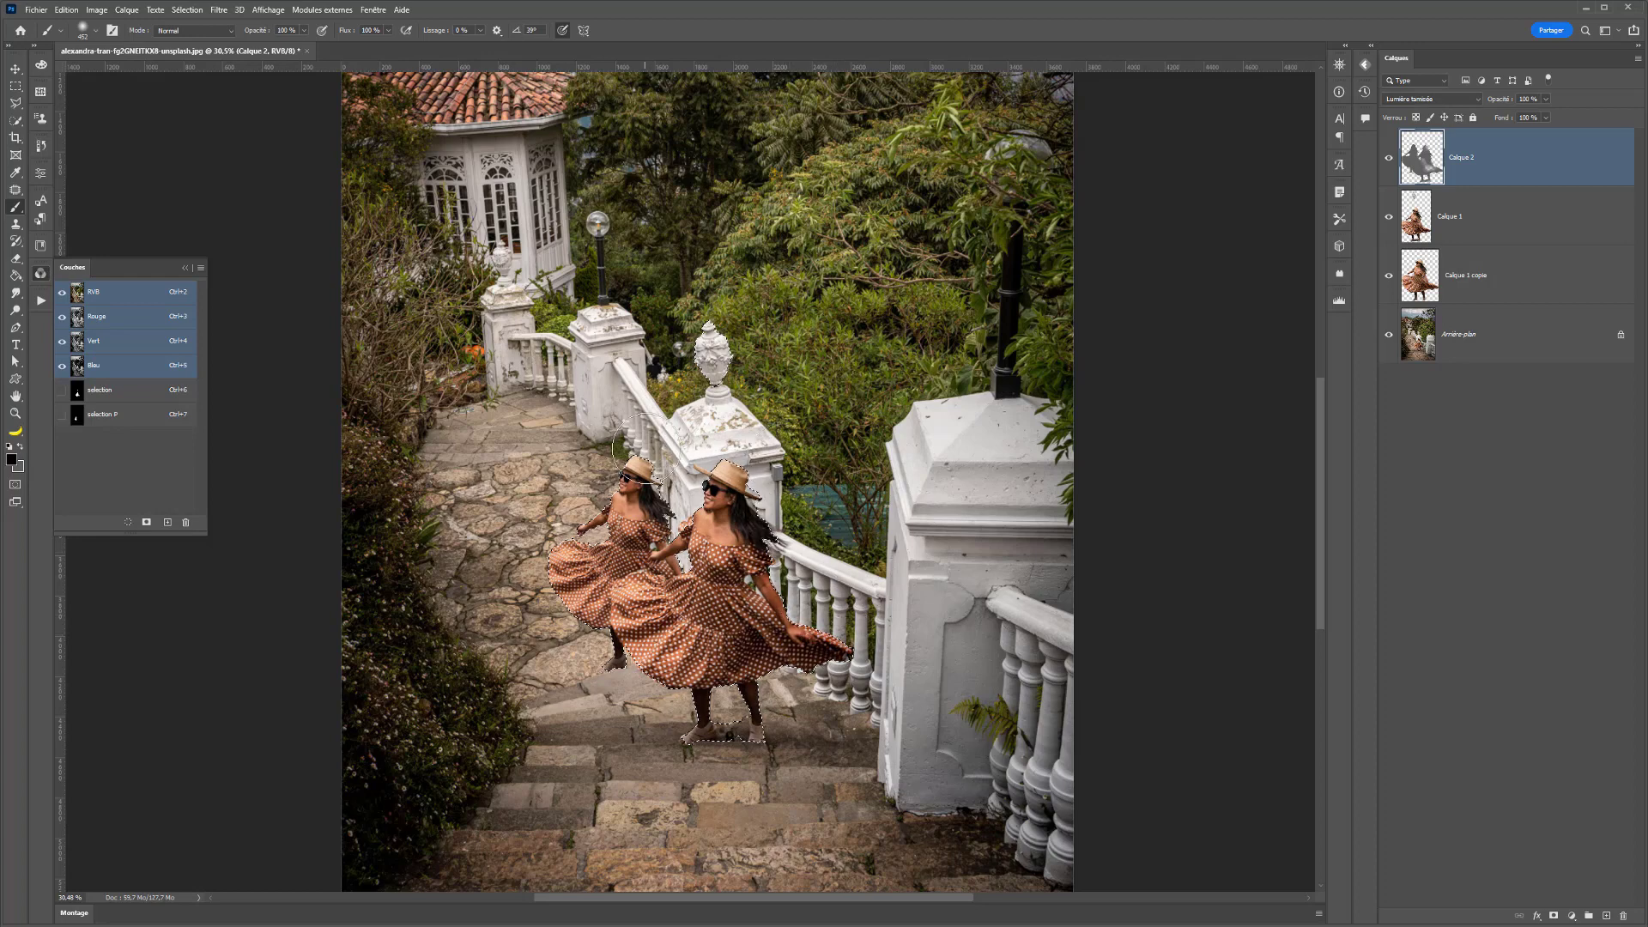
drag(686, 481, 660, 507)
drag(554, 635, 611, 674)
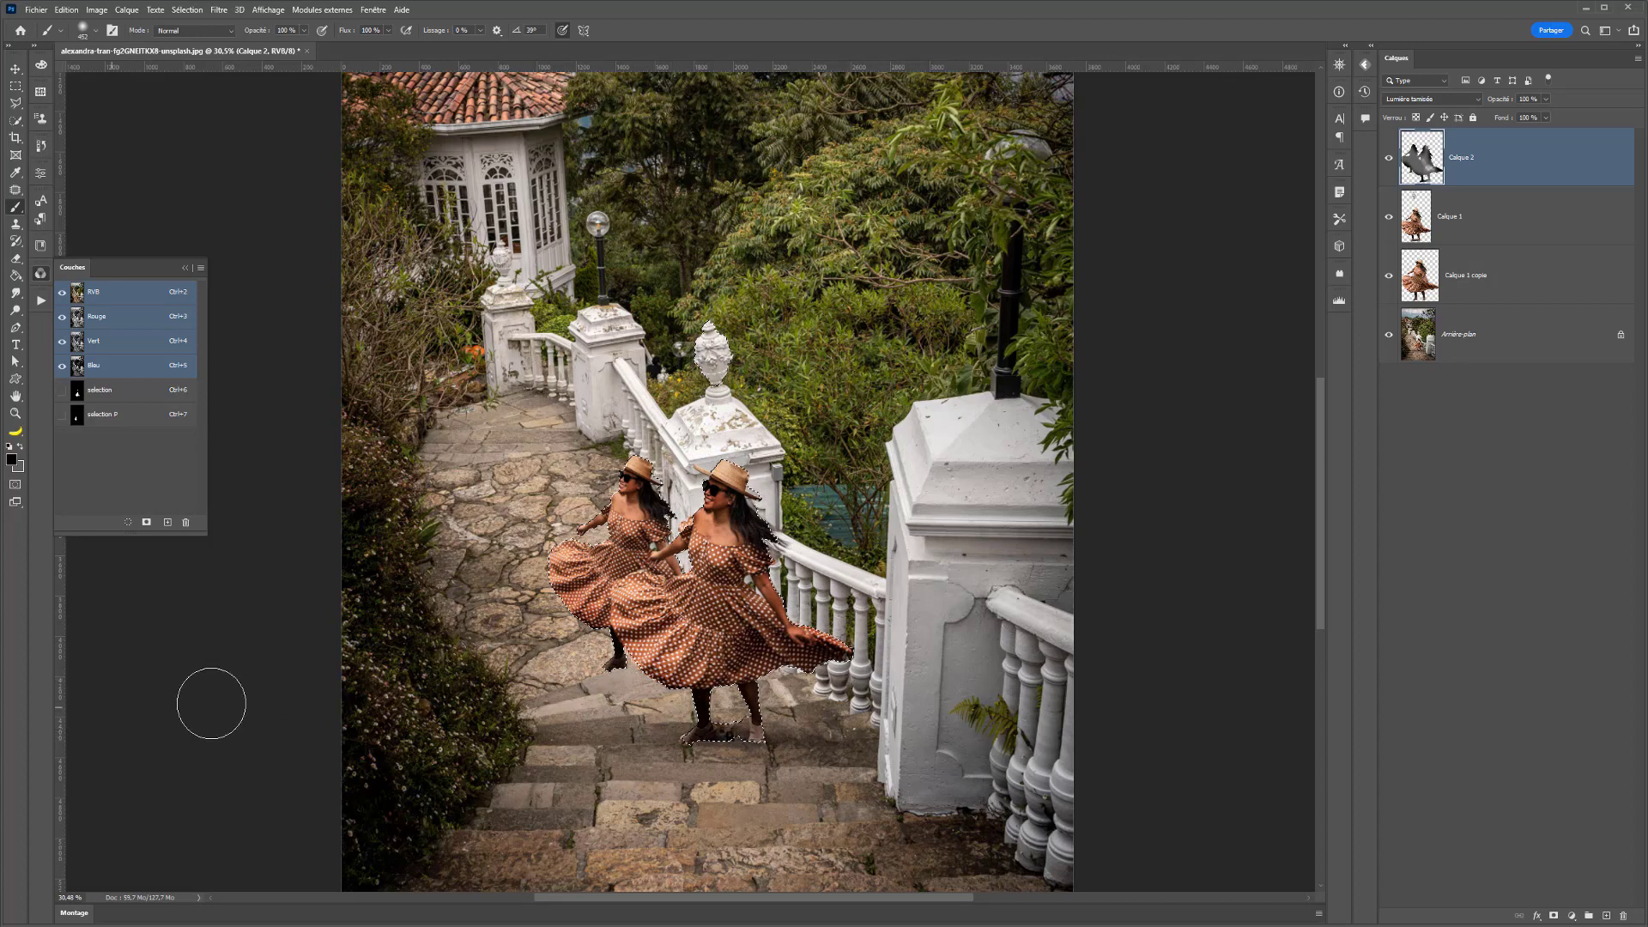
key(ctrl+d)
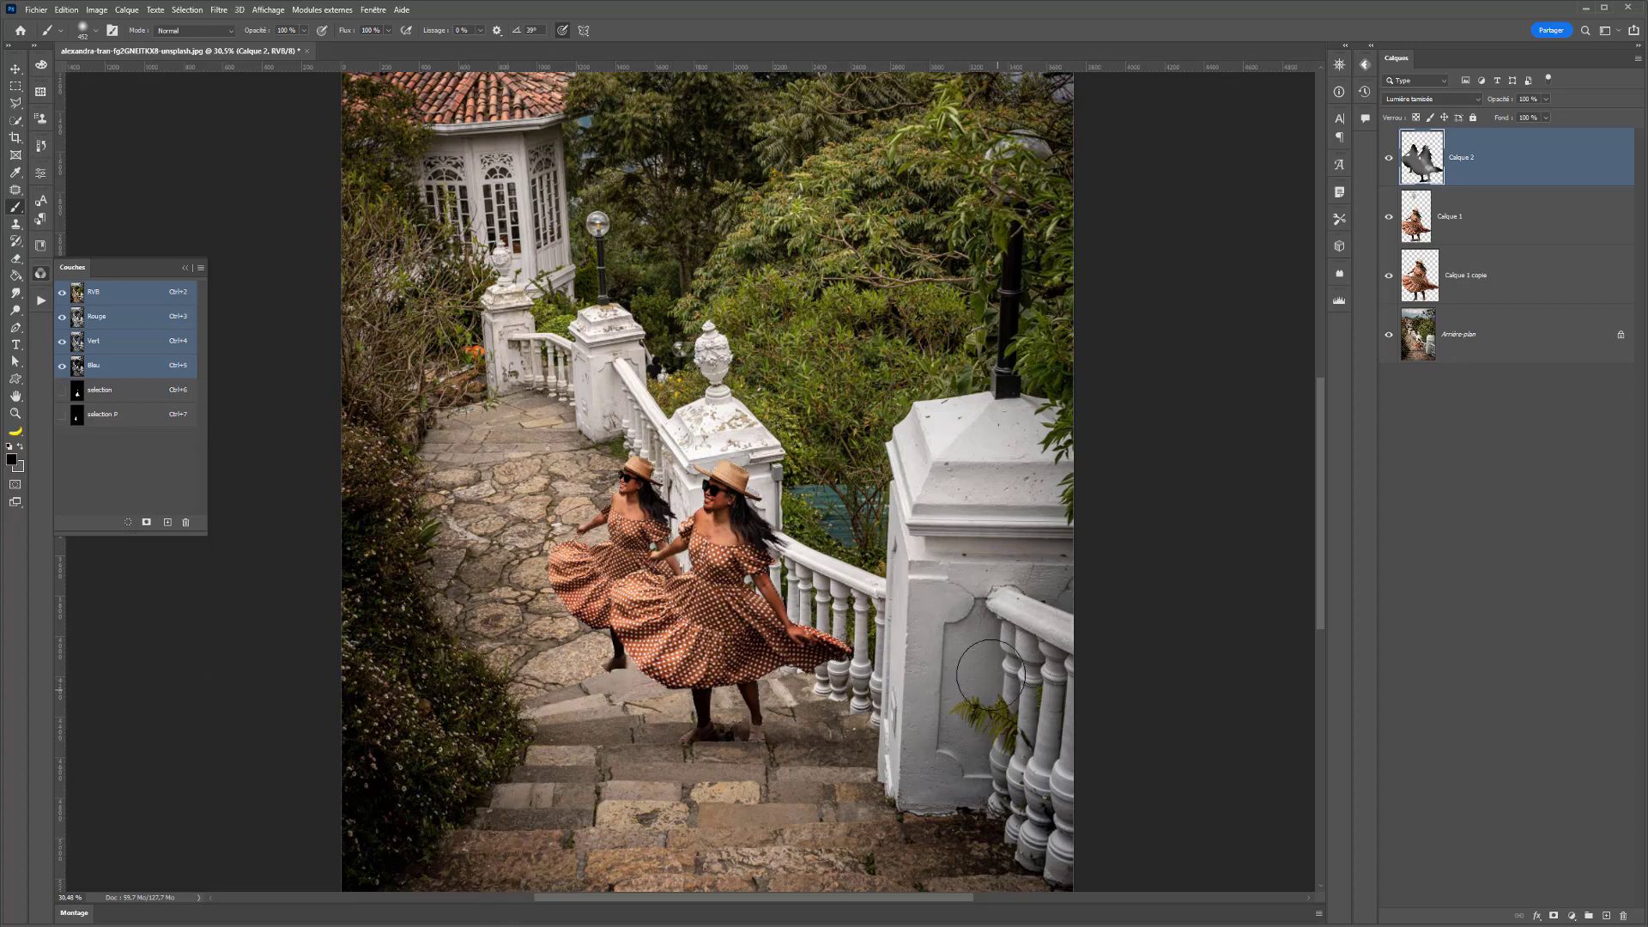
- Toggle the visibility of Calque 2 several times to compare the image with and without the shading
click(1390, 159)
click(1390, 158)
click(1390, 159)
click(1390, 159)
click(1390, 159)
click(1390, 159)
- Retrieve the saved "selection" channel as a new selection with the Récupérer la sélection command
click(220, 9)
mouse_move(190, 15)
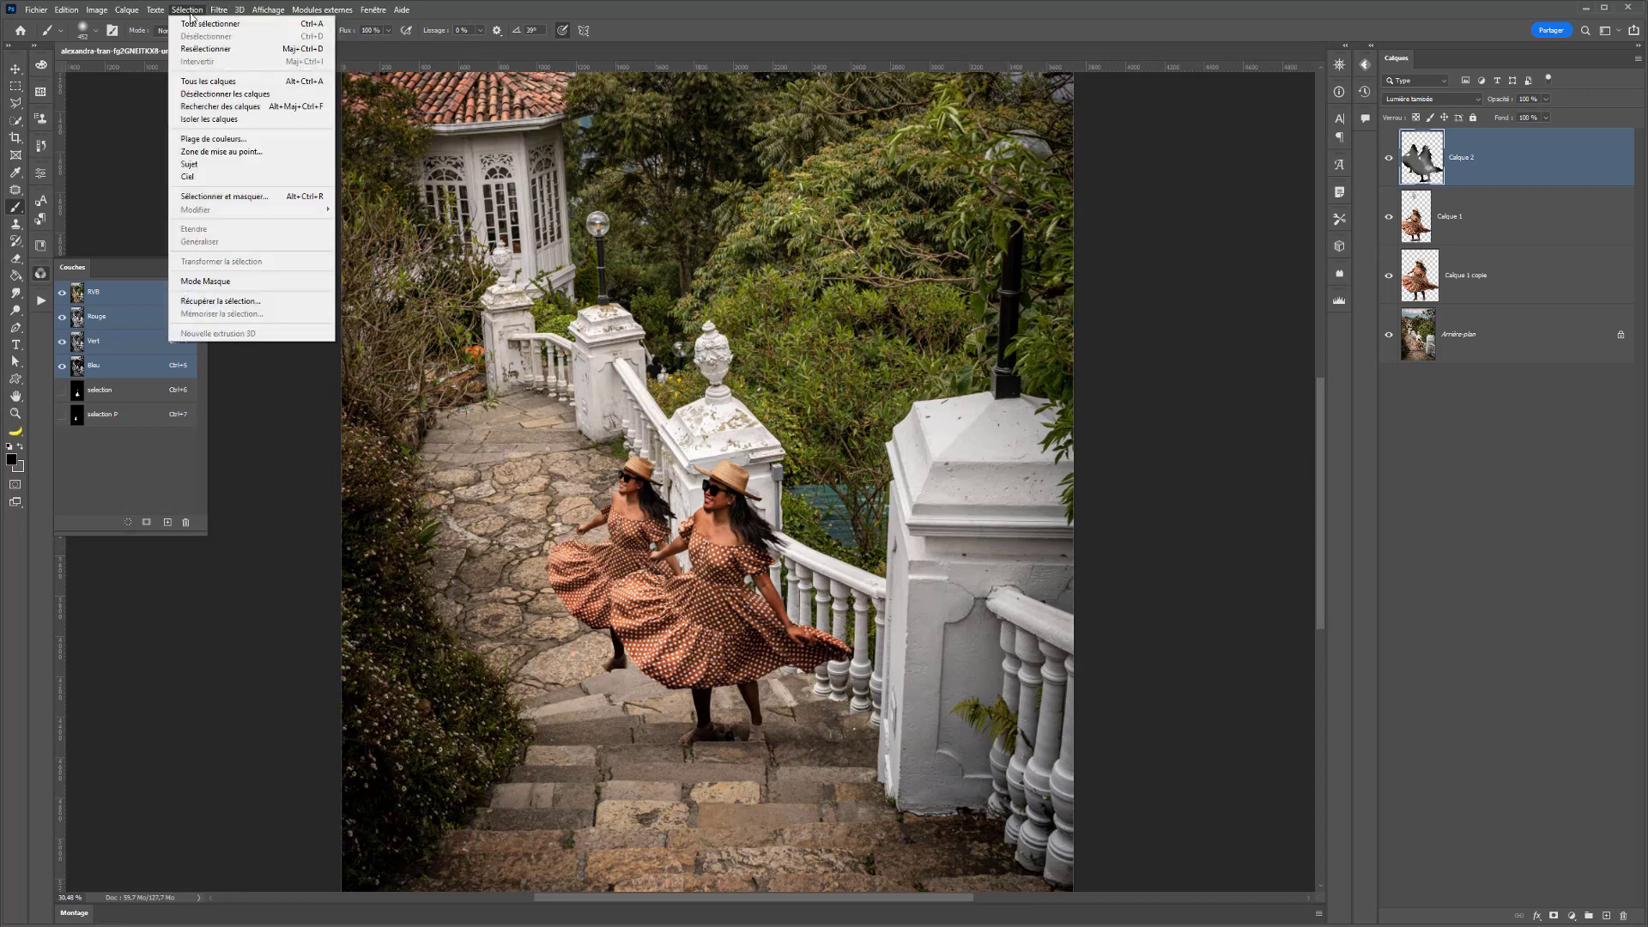
click(221, 301)
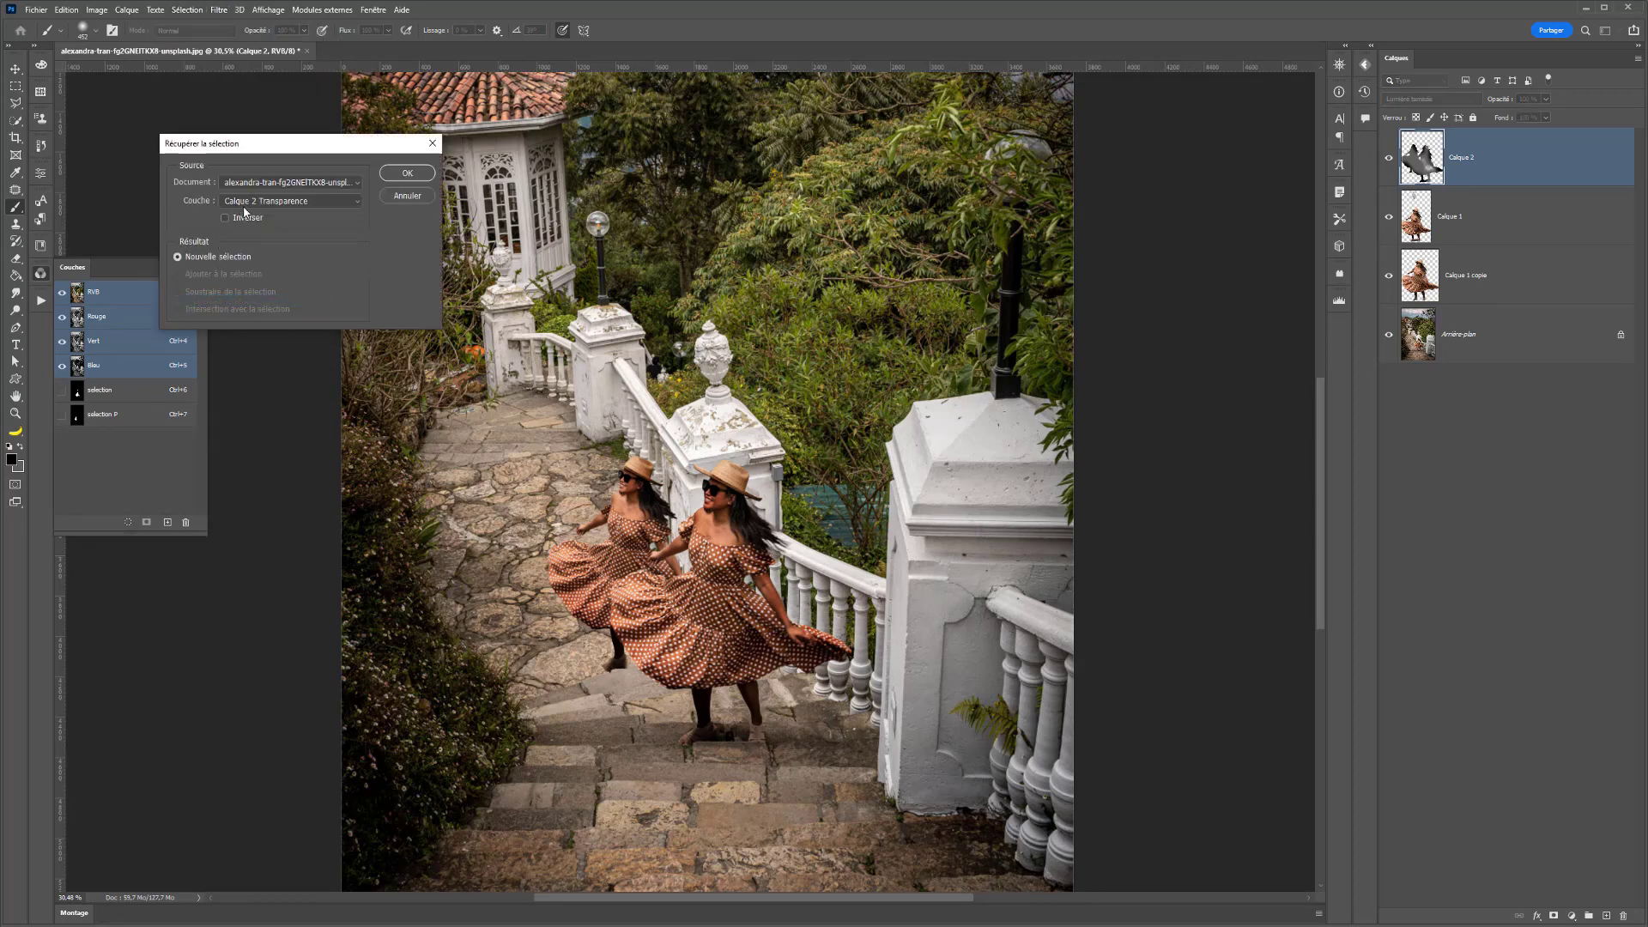
click(246, 204)
click(246, 236)
click(404, 174)
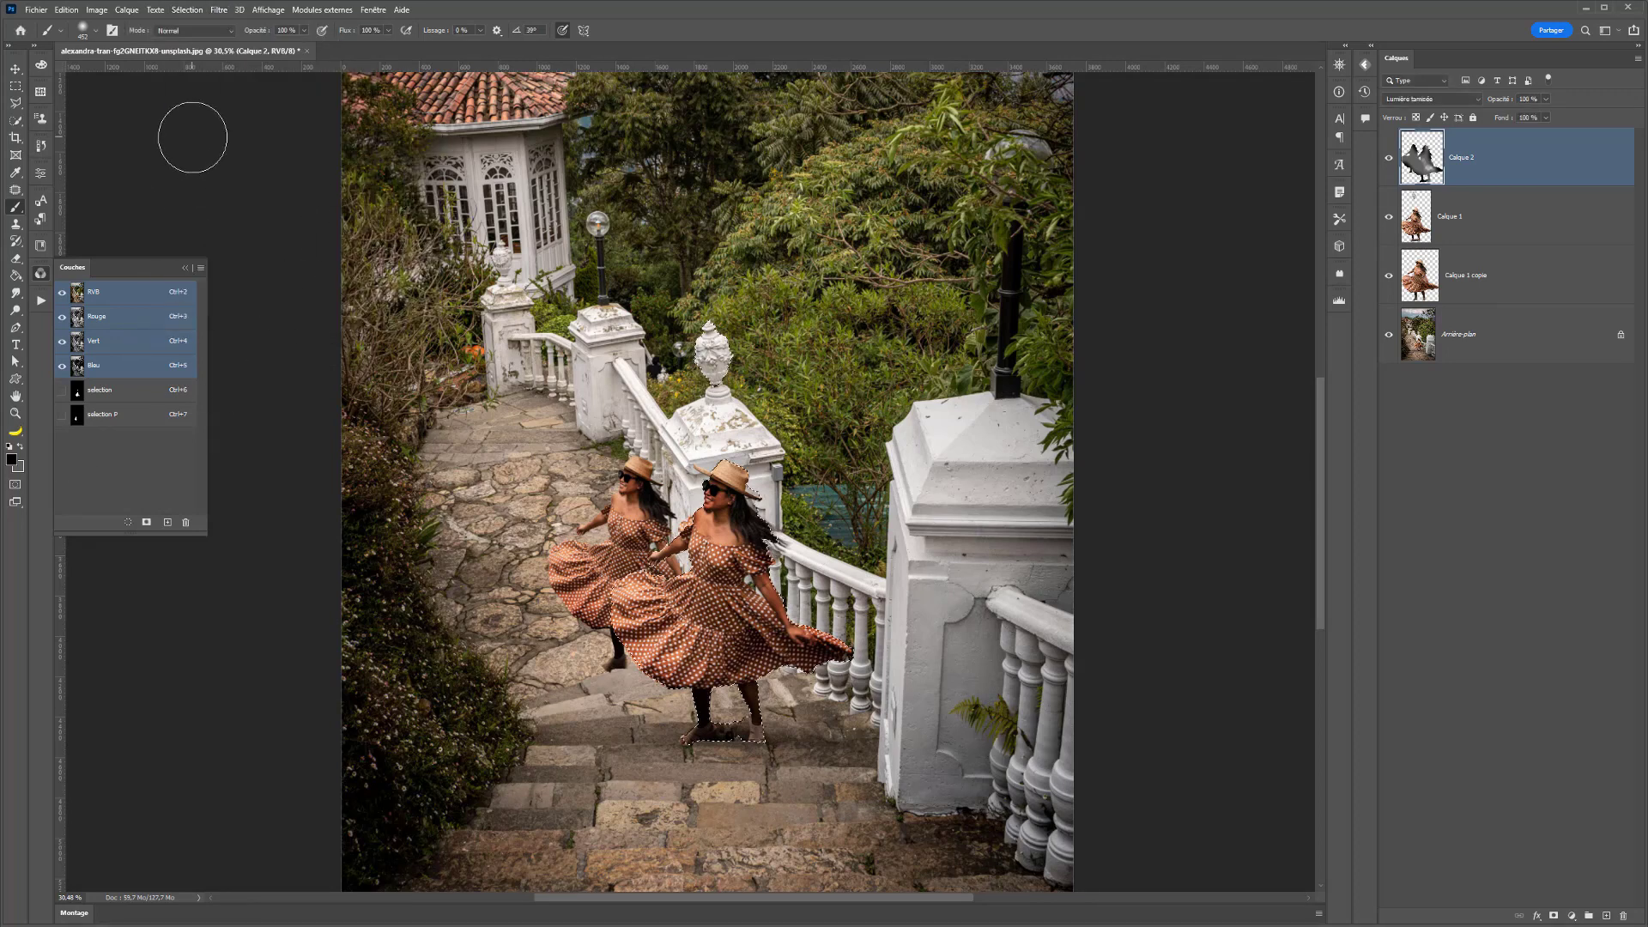
- Add the "selection P" channel to the active selection with the Récupérer la sélection command
click(187, 10)
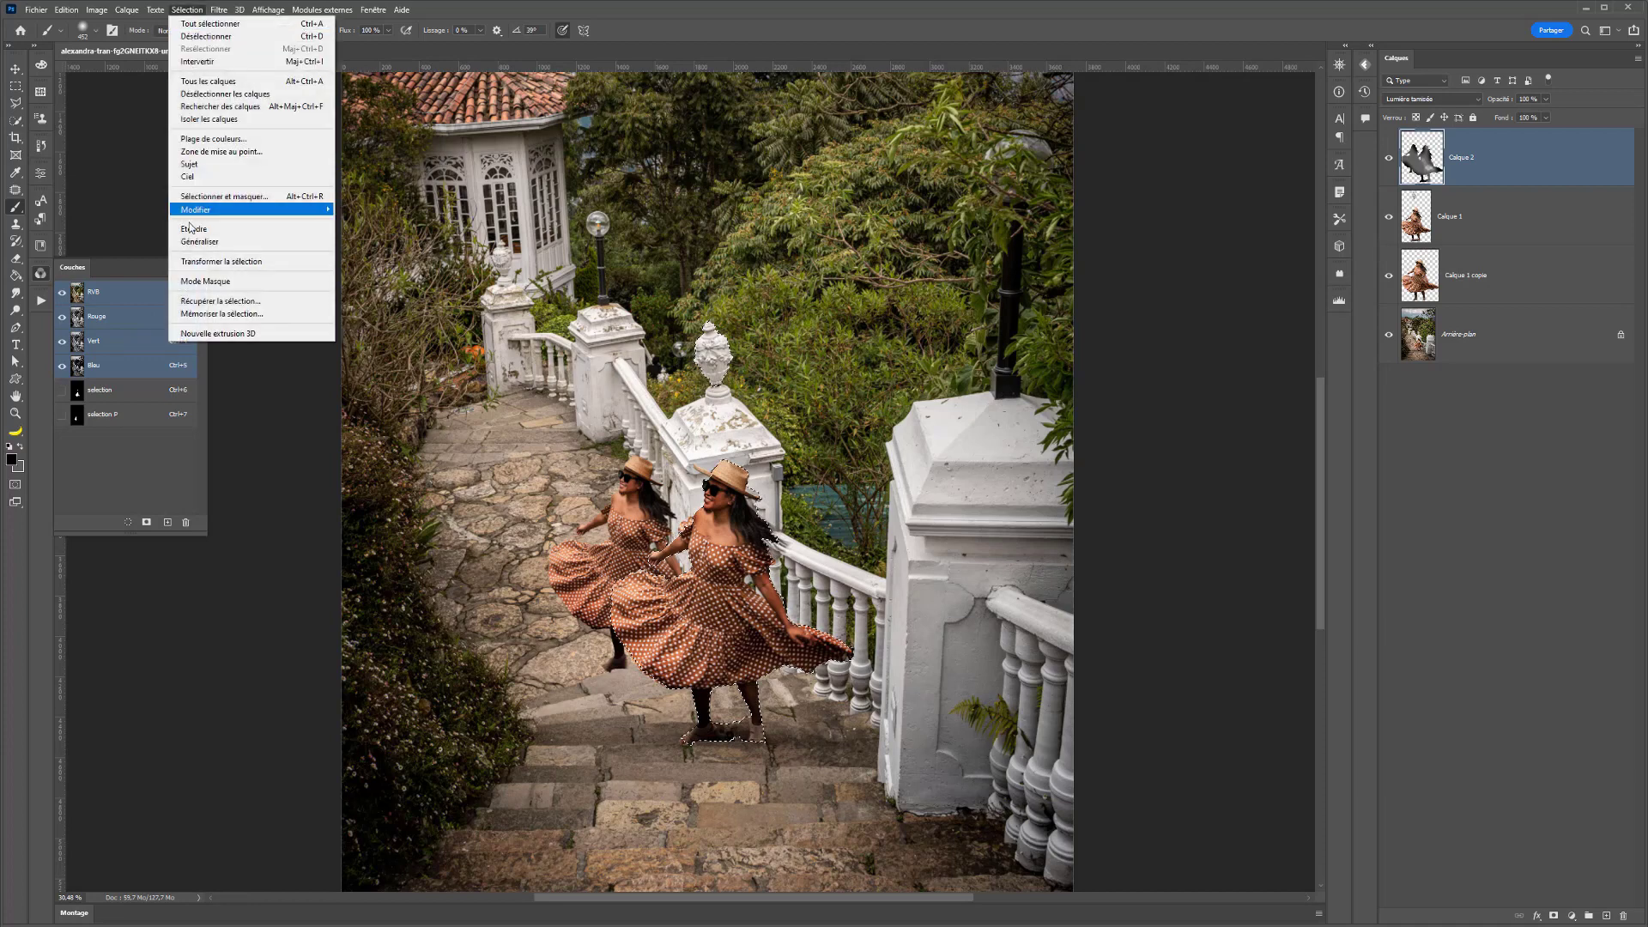
click(221, 302)
click(249, 200)
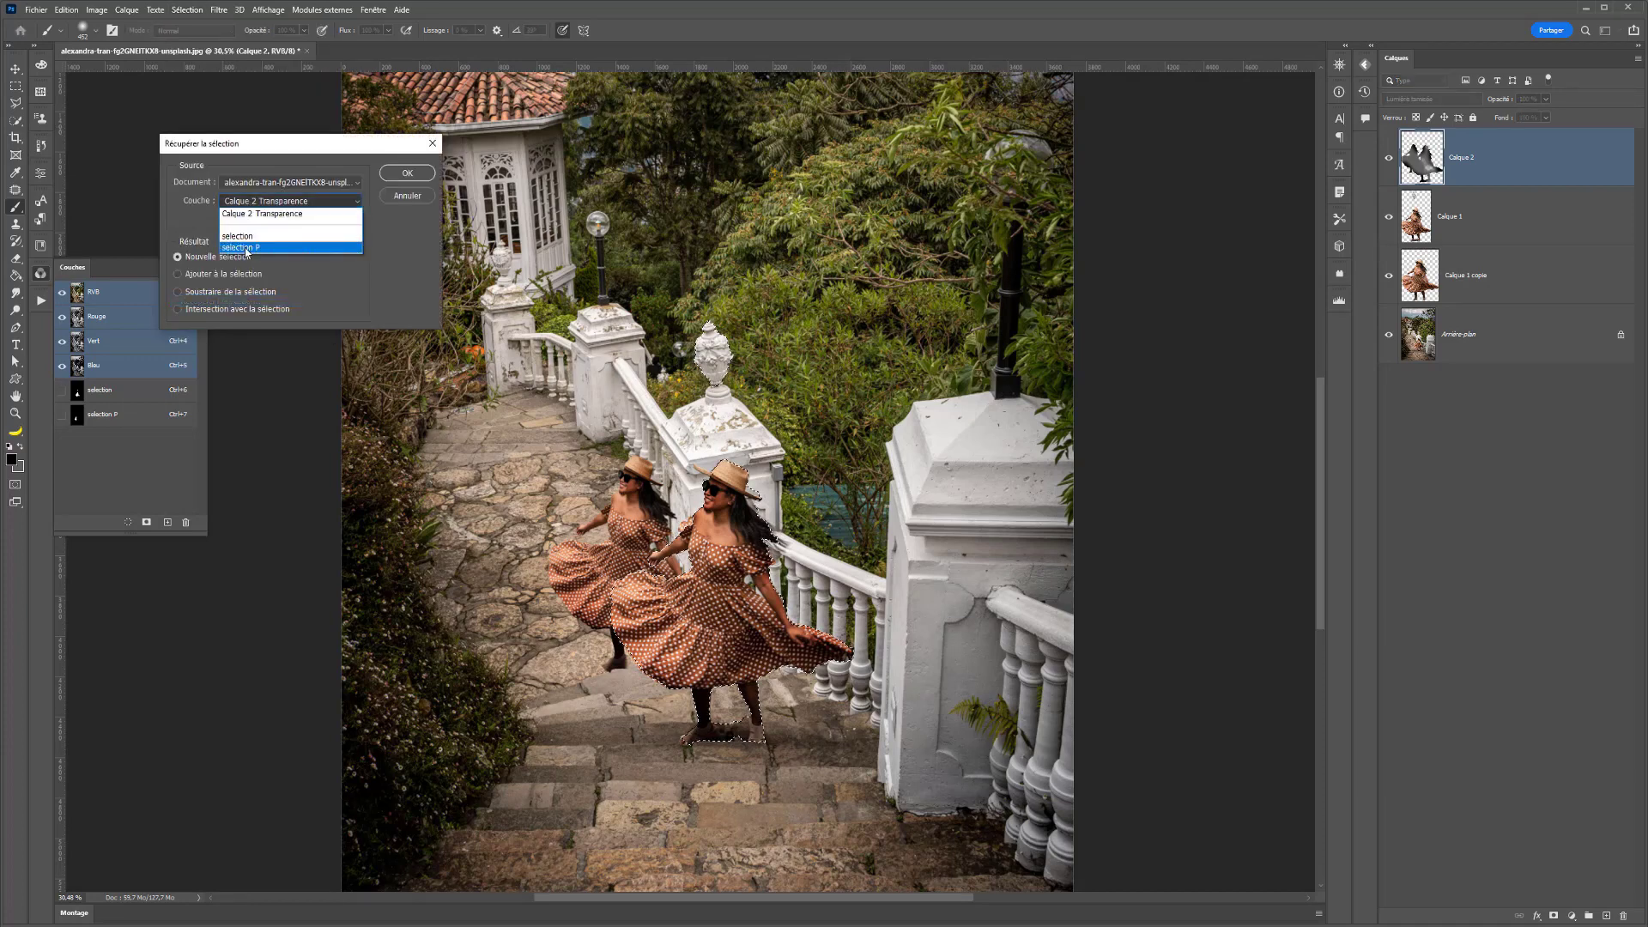
click(247, 249)
click(400, 175)
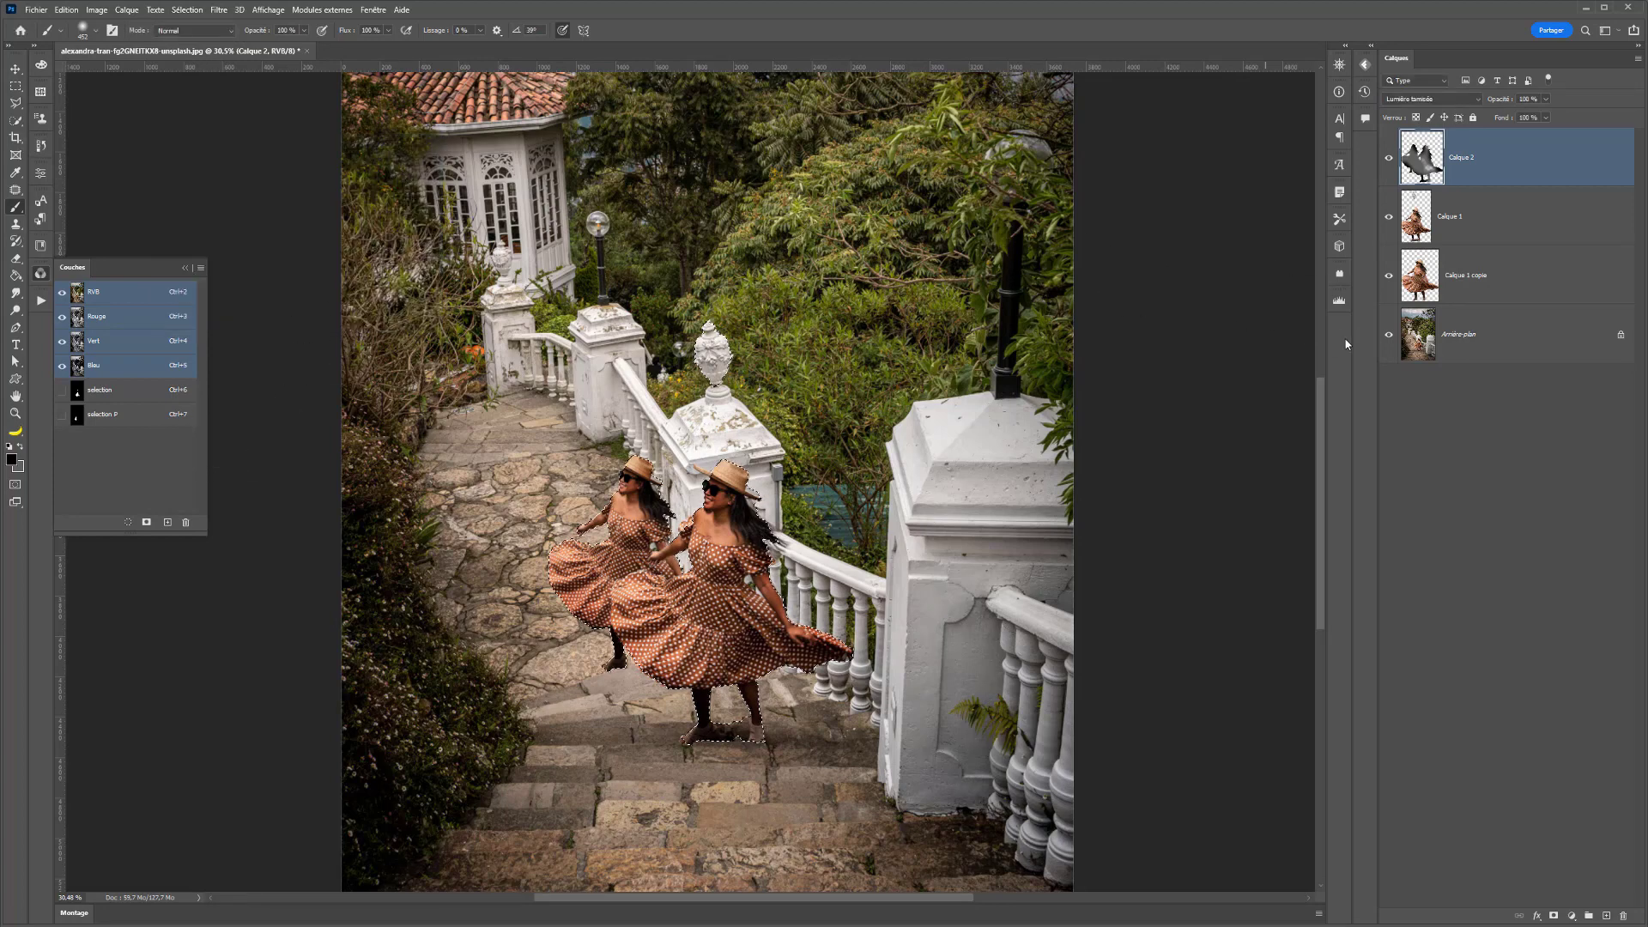
- Create a new layer just above Arrière-plan and shift the combined selection outline slightly to the right of the women
click(1462, 354)
click(1606, 916)
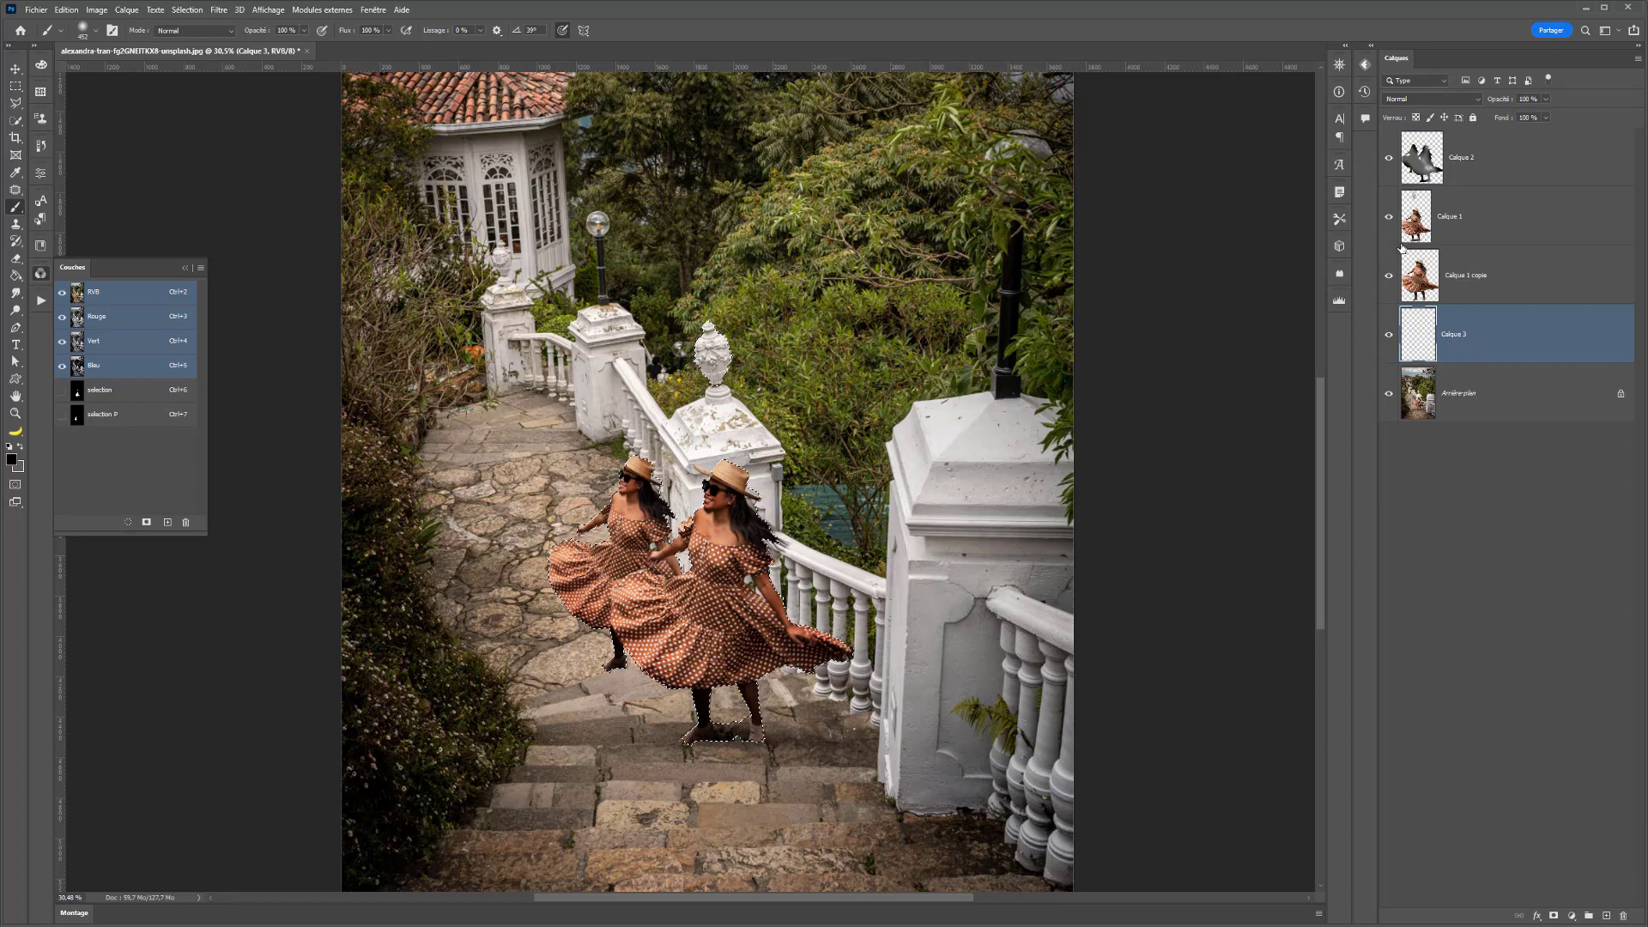
click(17, 88)
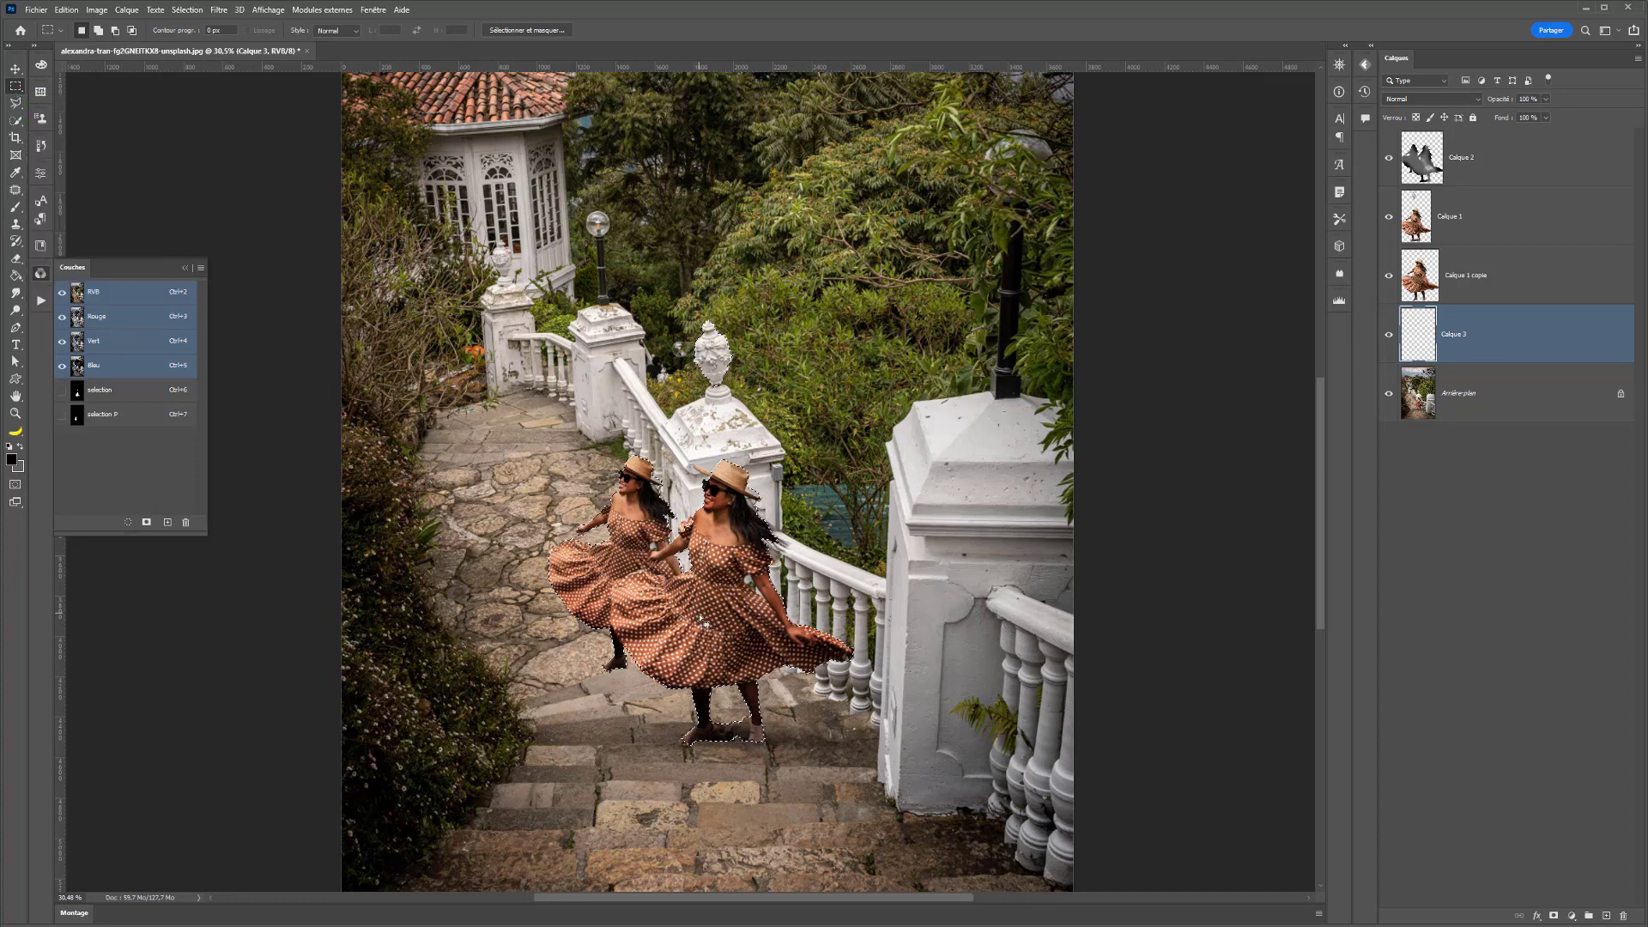
drag(732, 609, 740, 607)
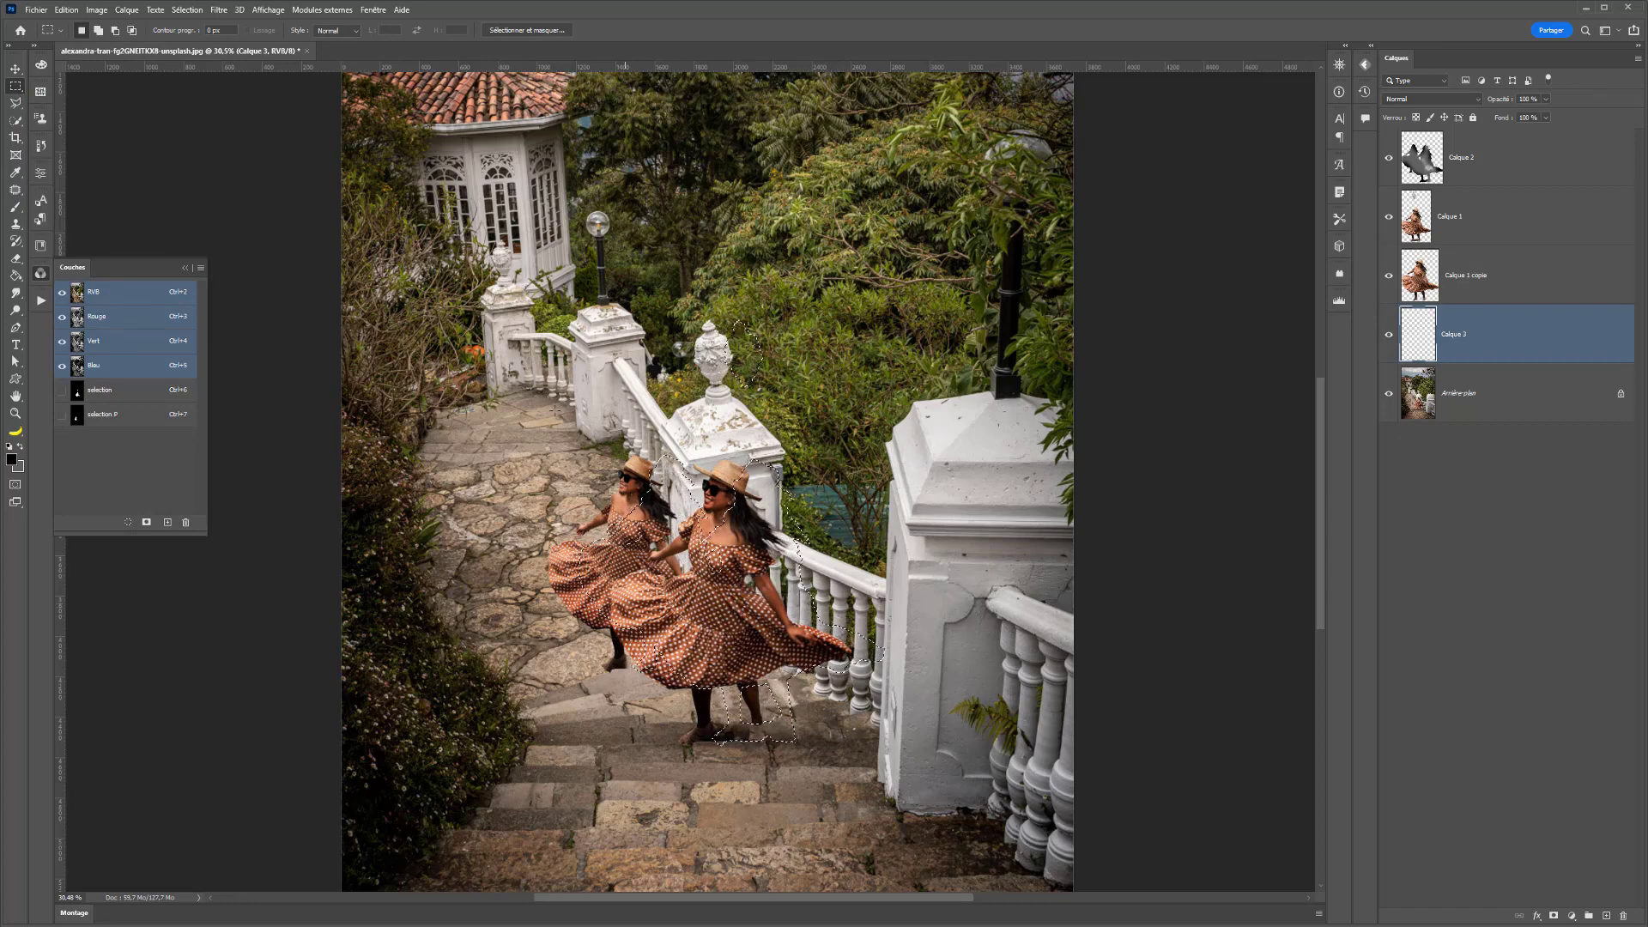
- Paint black with the Brush inside the shifted selection to form shadows behind both women
key(b)
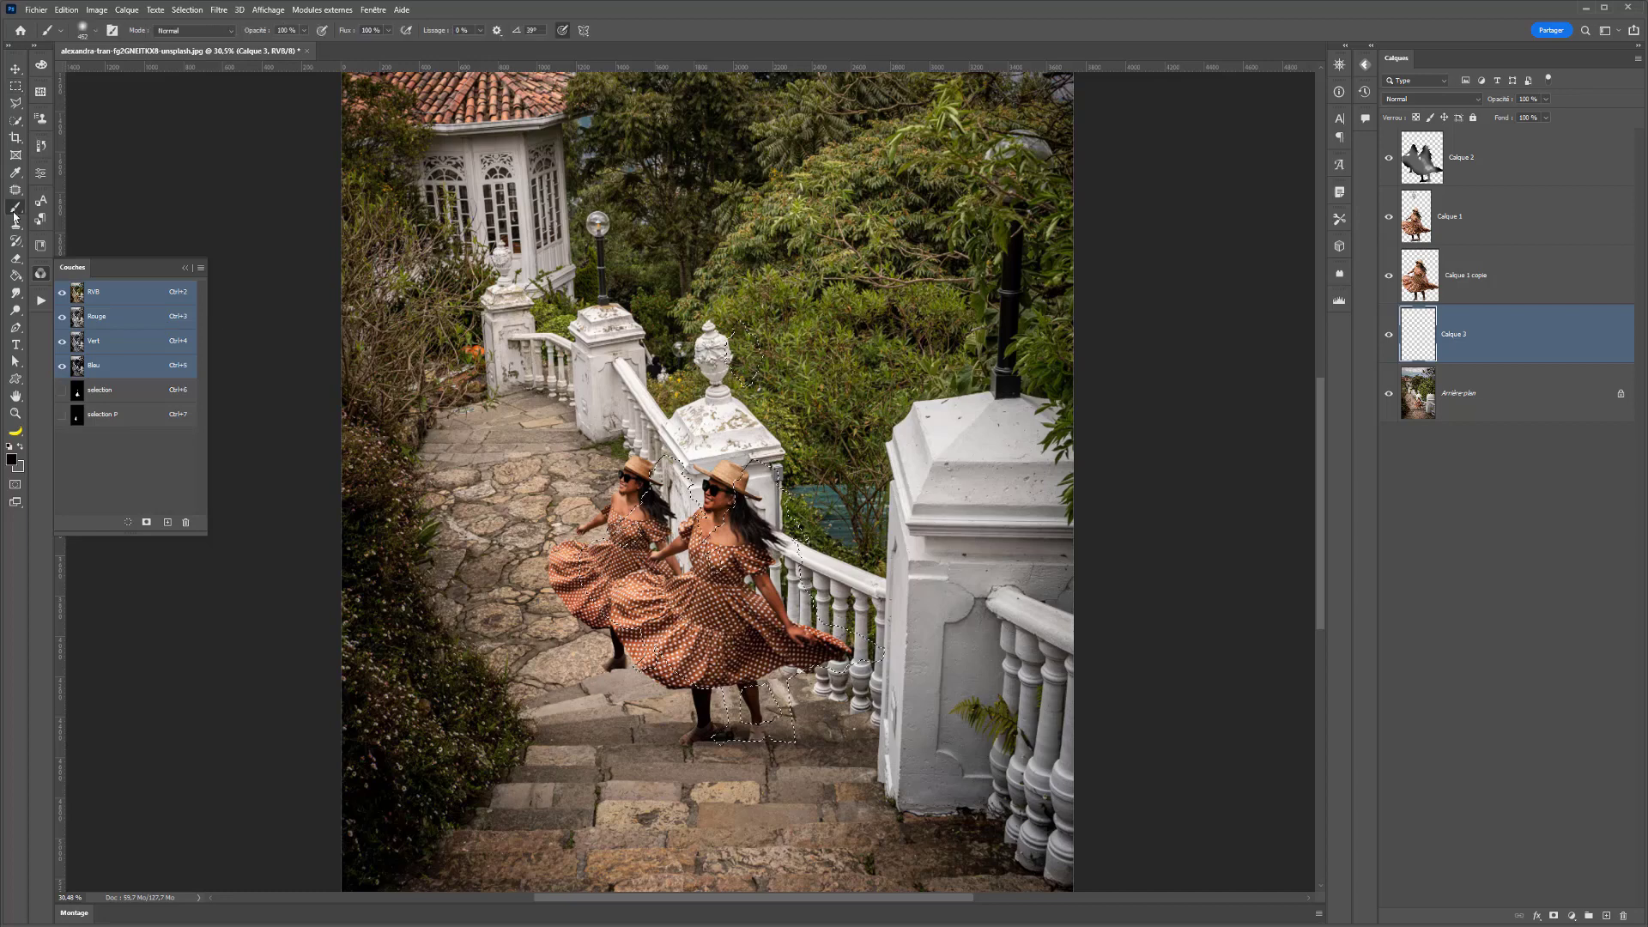
drag(641, 468, 682, 550)
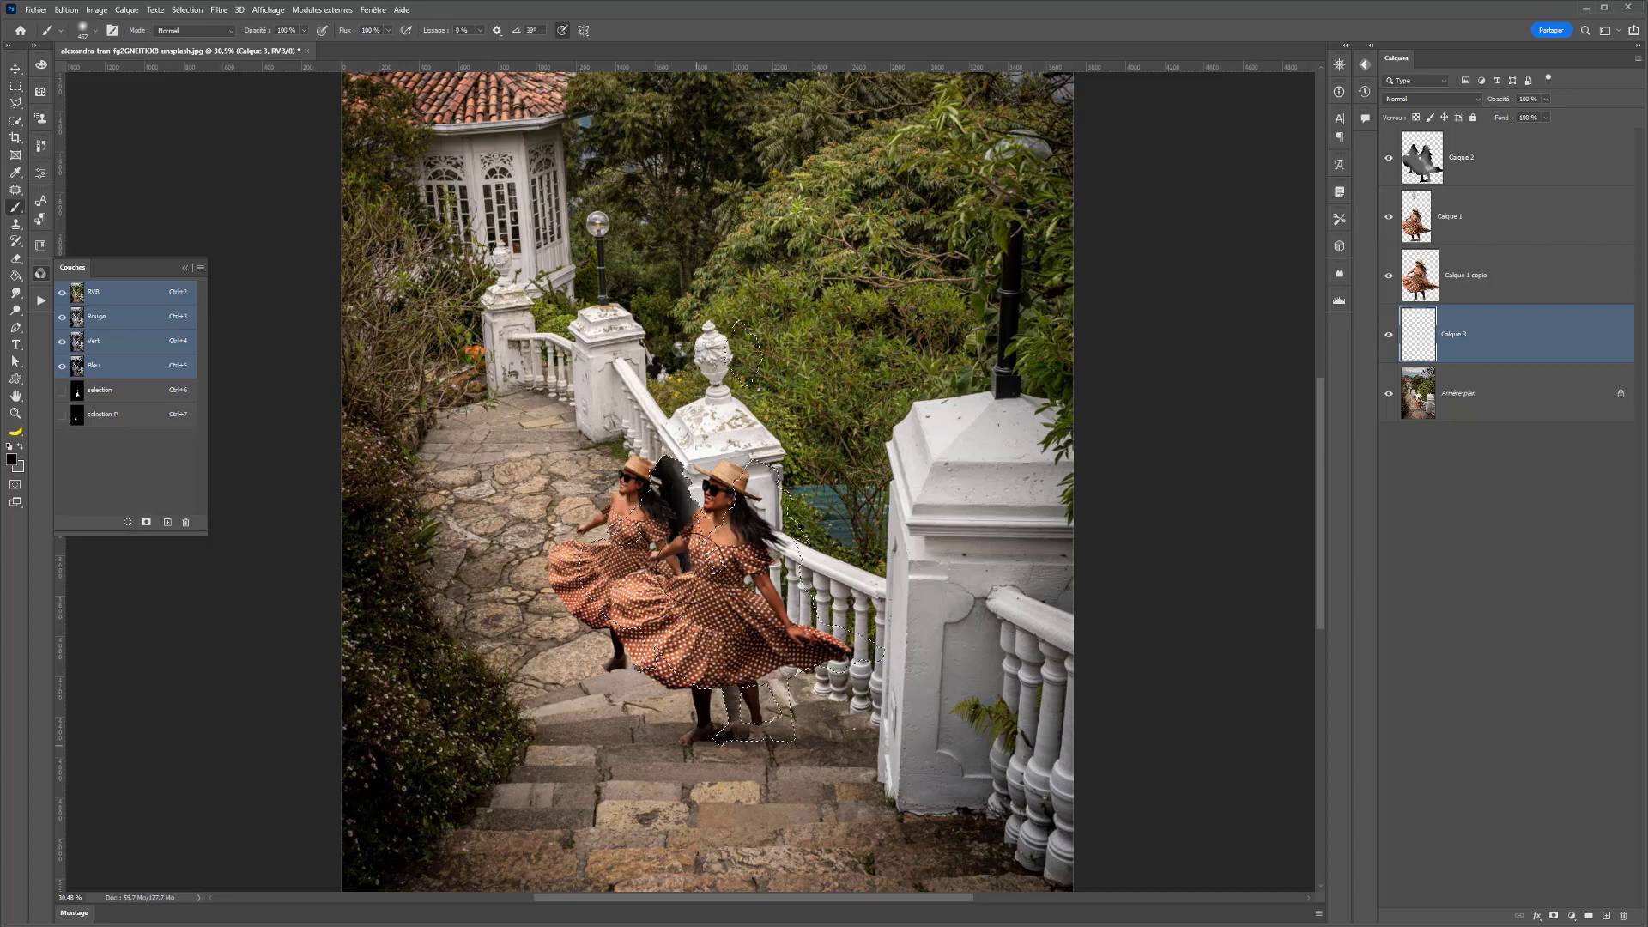
mouse_move(803, 558)
mouse_down()
mouse_move(790, 738)
mouse_move(738, 738)
mouse_move(859, 653)
mouse_move(770, 433)
mouse_up()
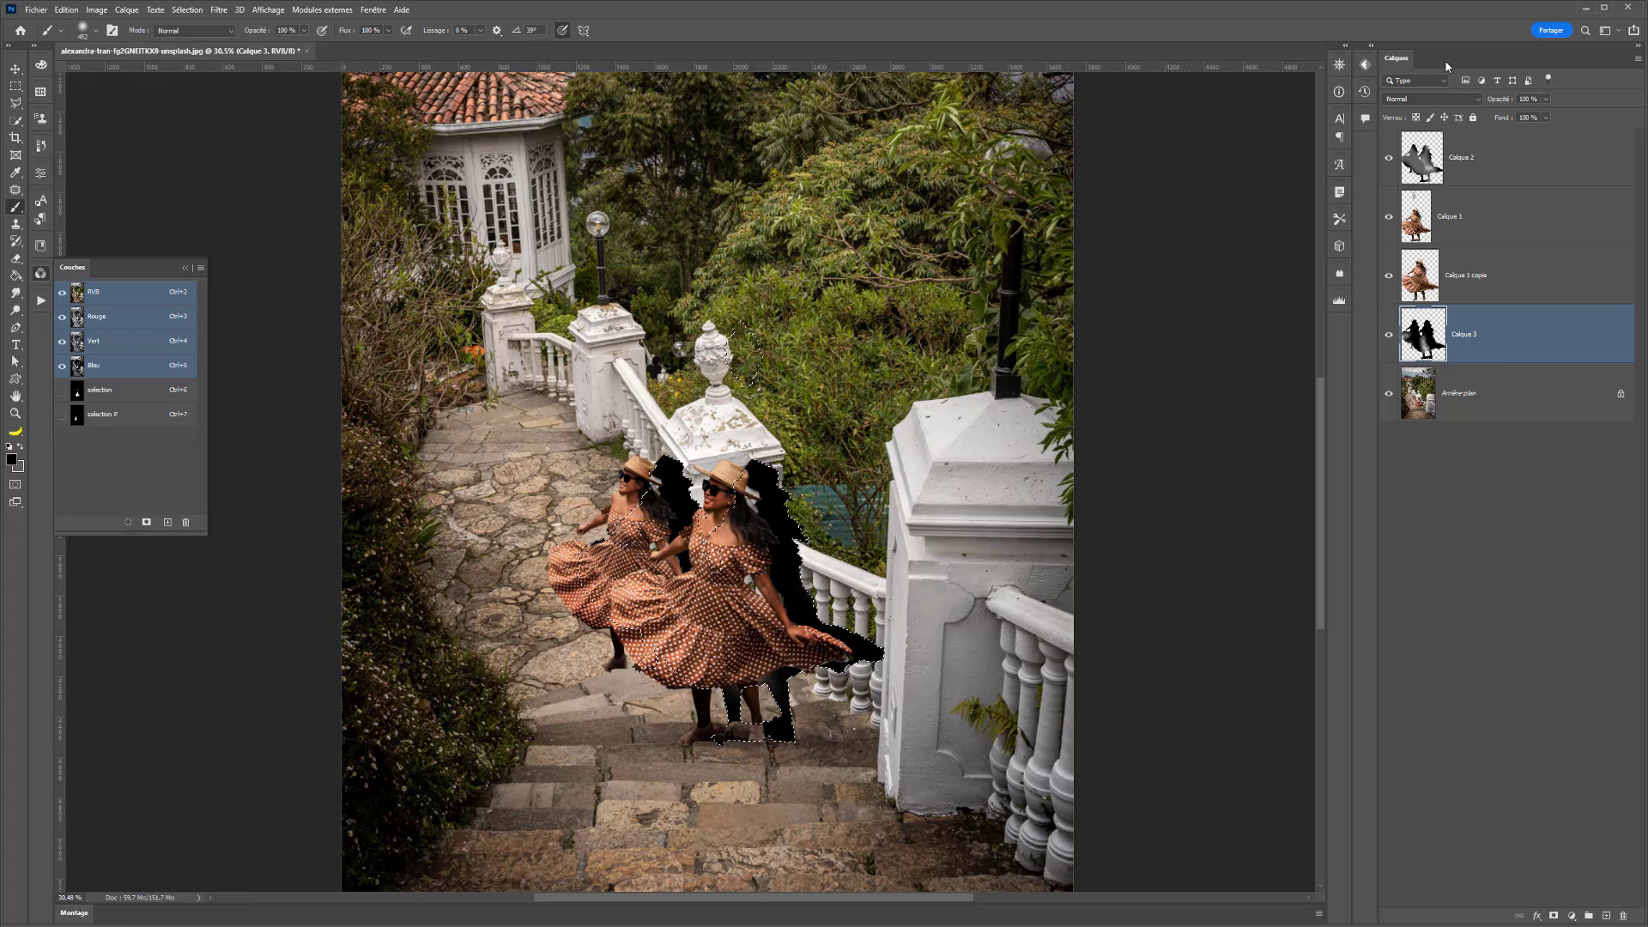
- Try several blend modes on the shadow layer, starting with Lumière tamisée and ending with Saturation, and move it above Calque 2
click(1421, 101)
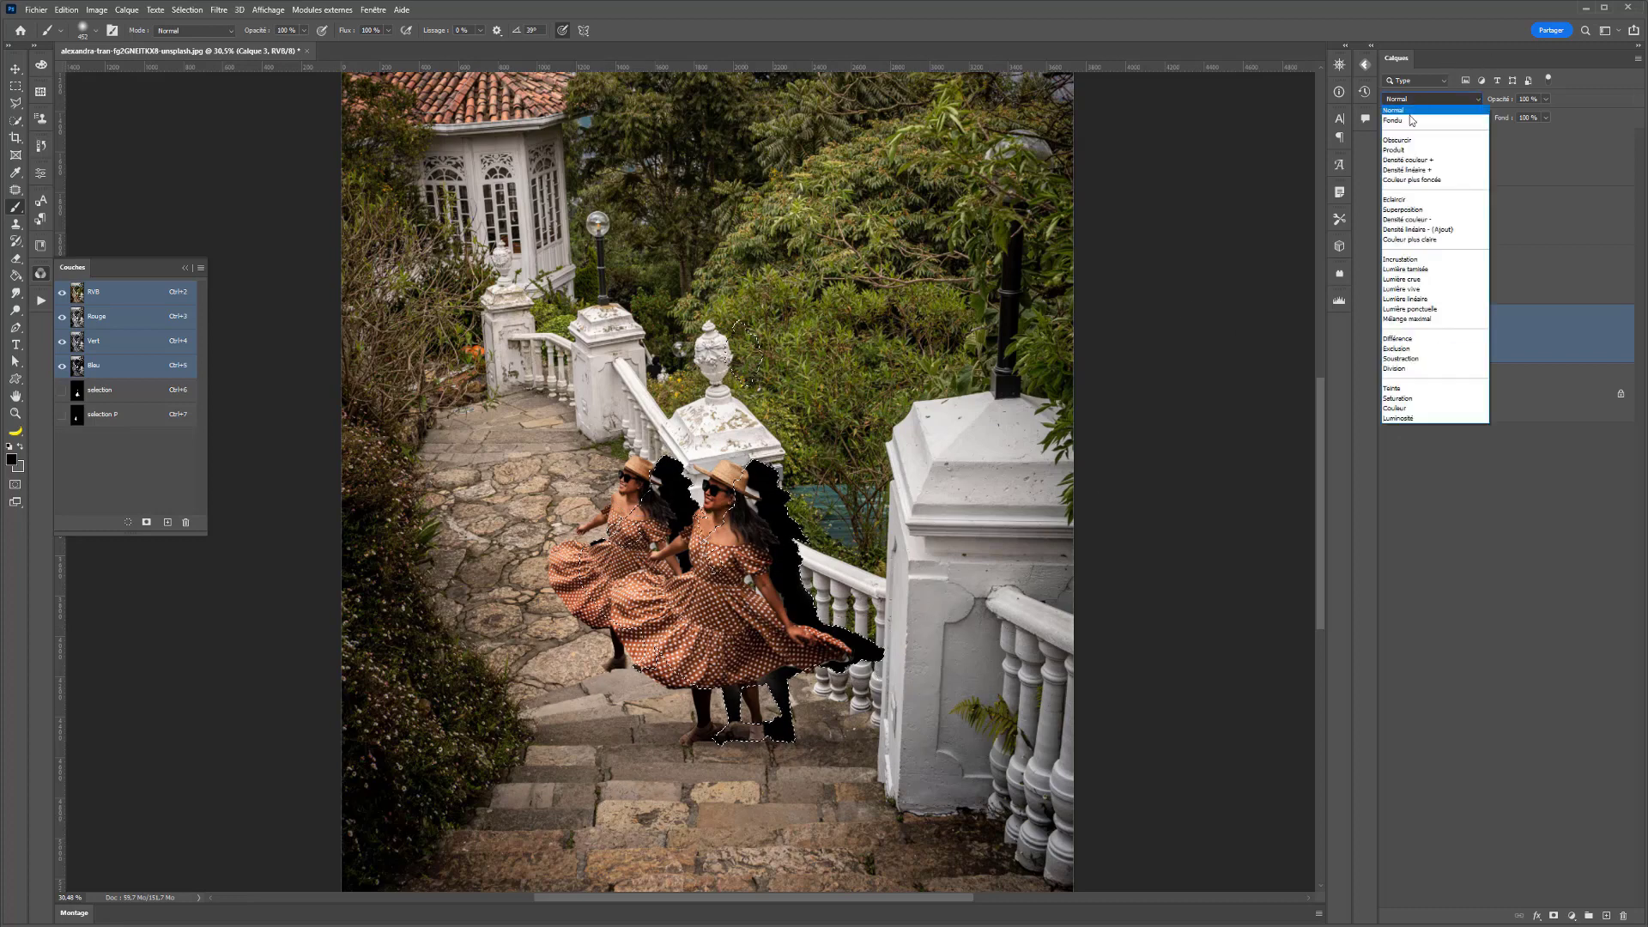
click(1411, 270)
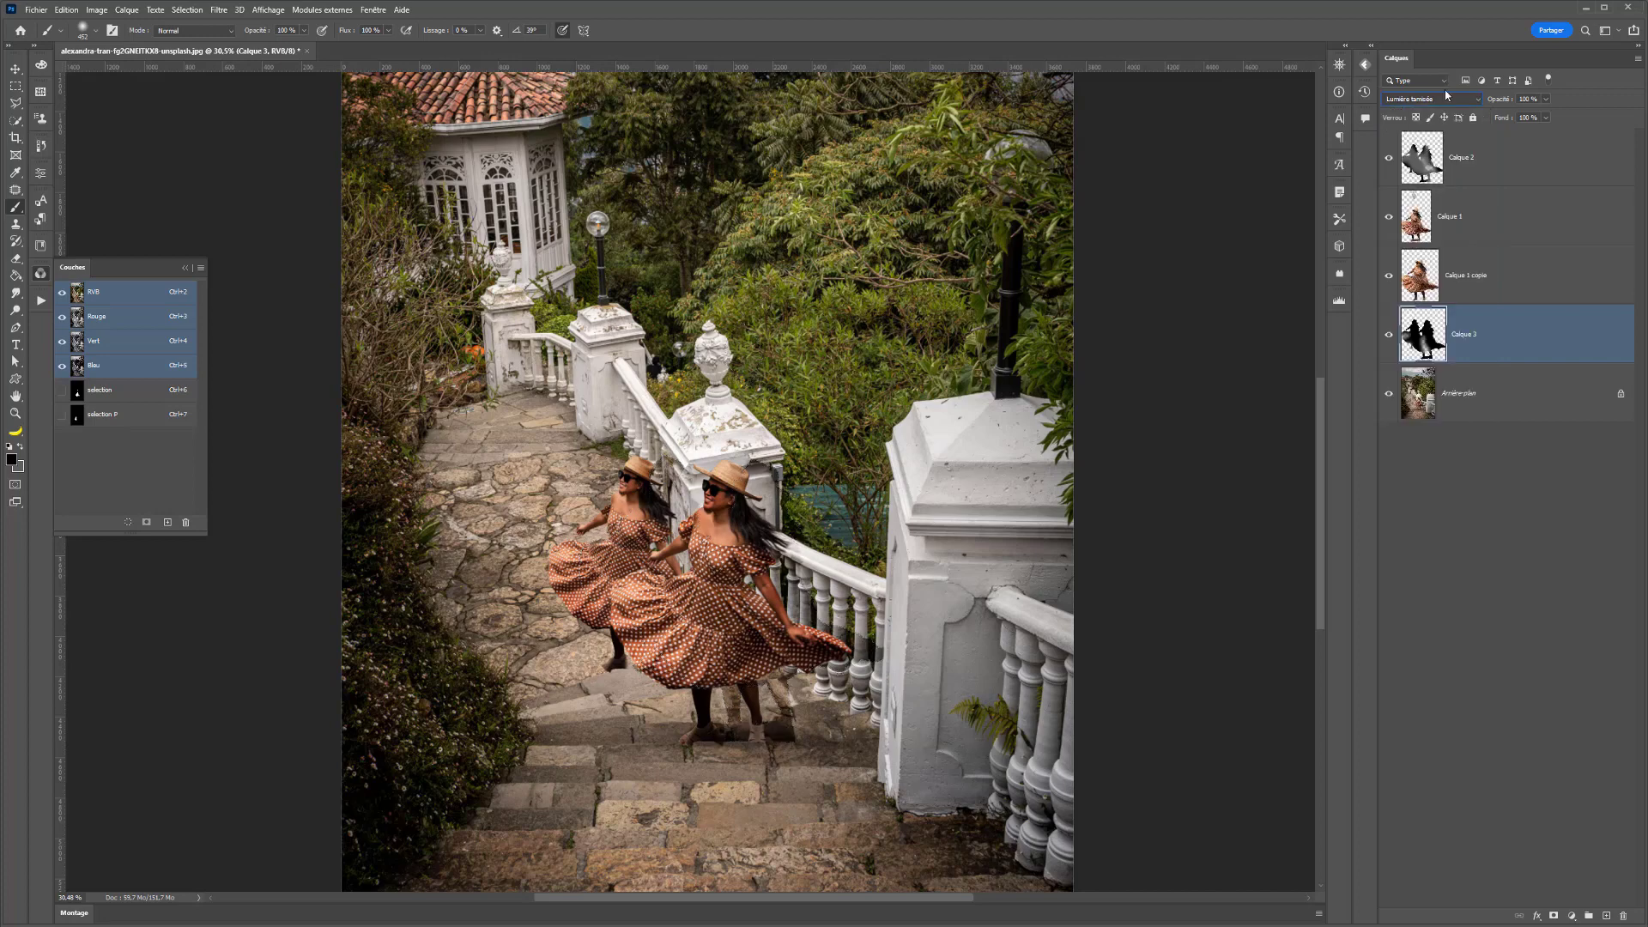
scroll(1446, 103, up, 1)
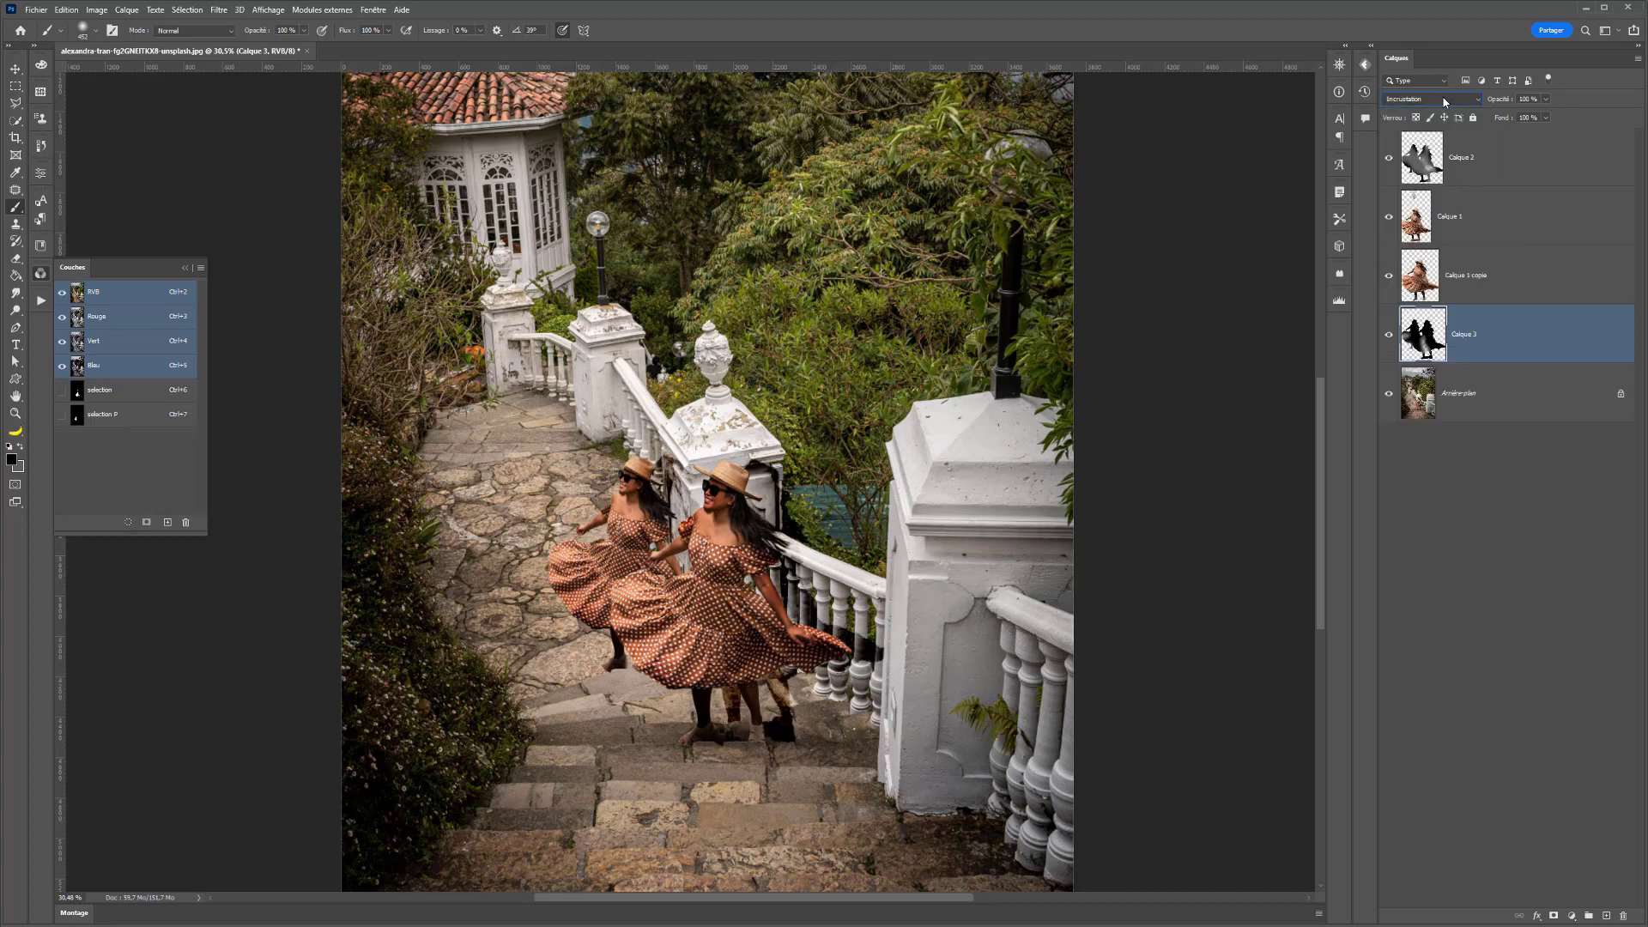
scroll(1444, 101, up, 9)
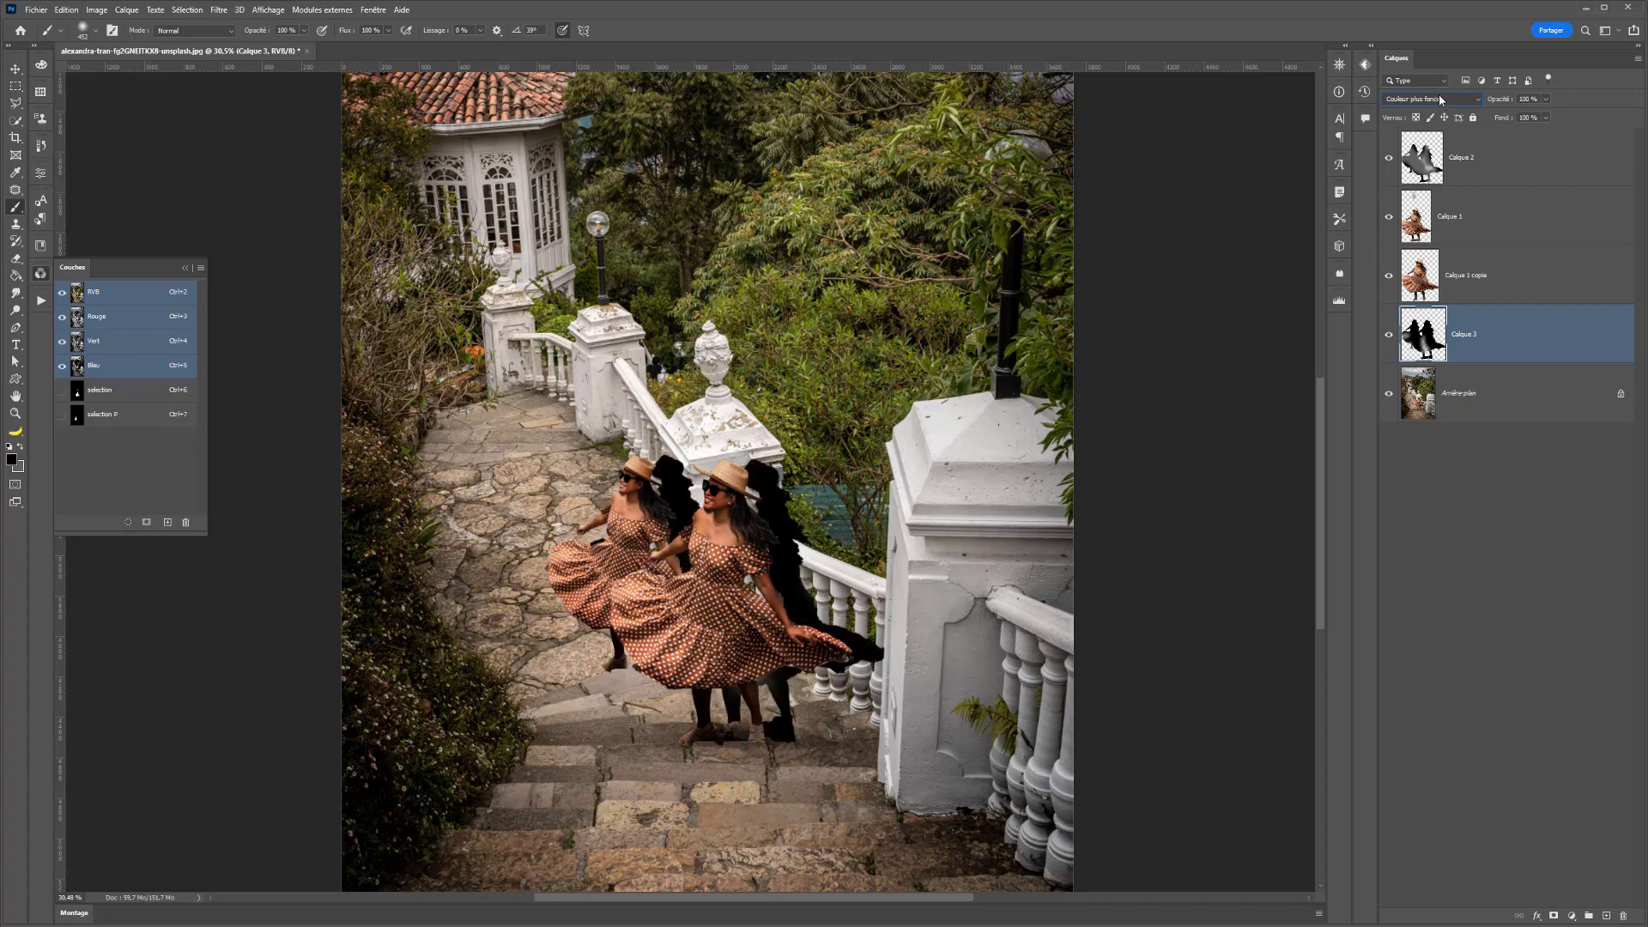
scroll(1438, 101, down, 9)
click(1438, 100)
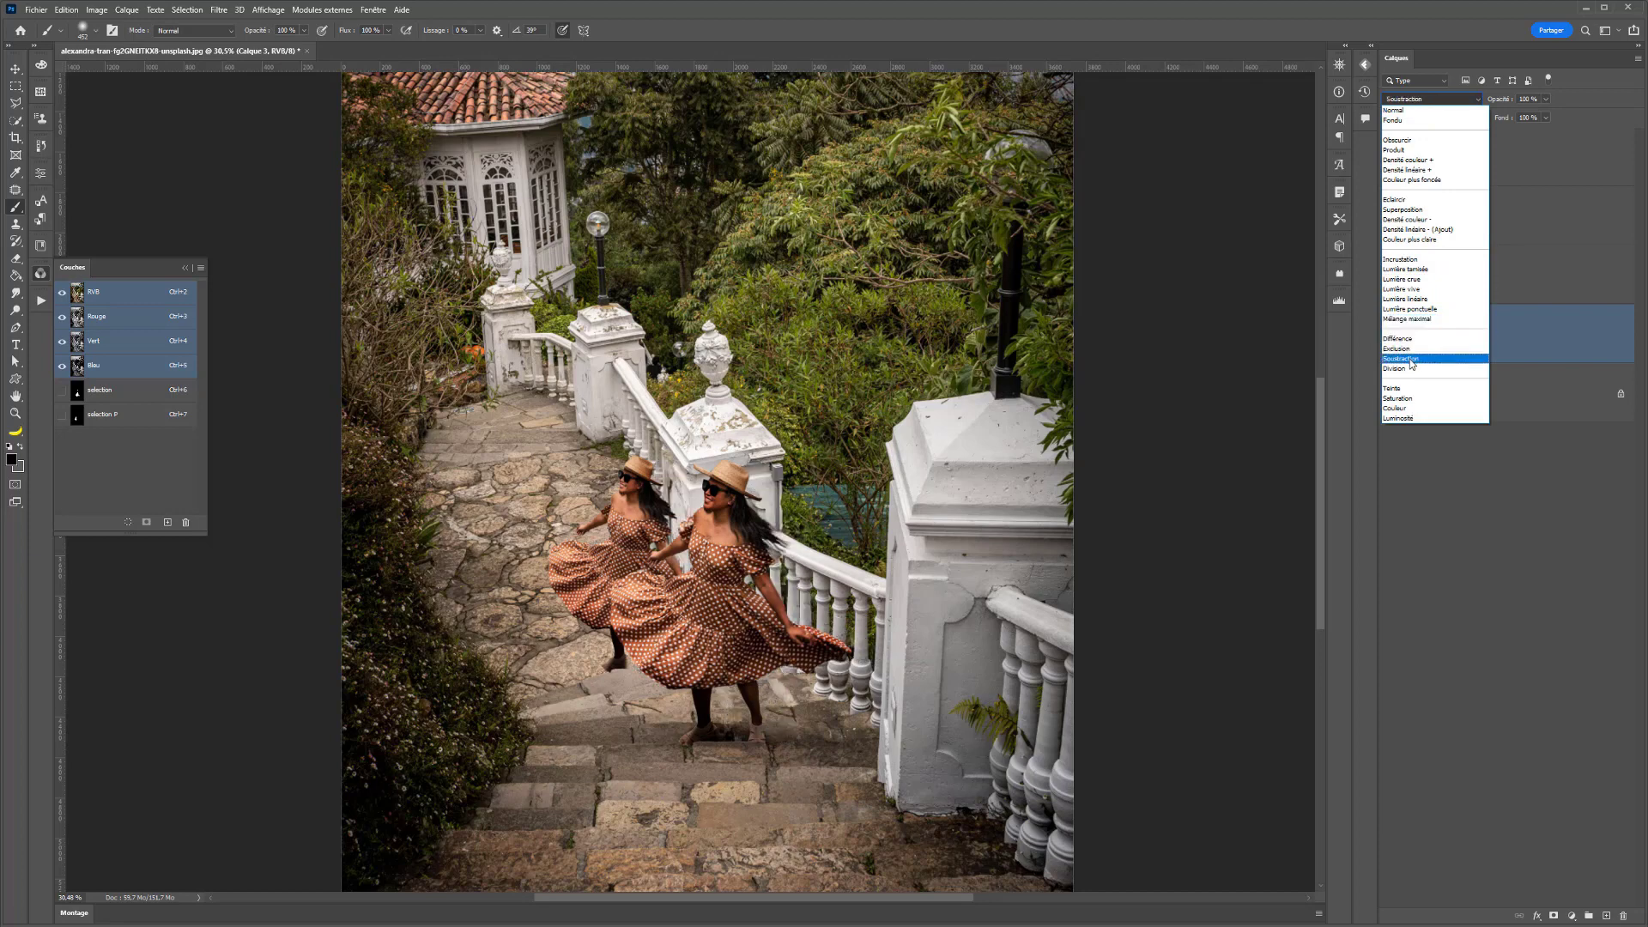
click(1432, 400)
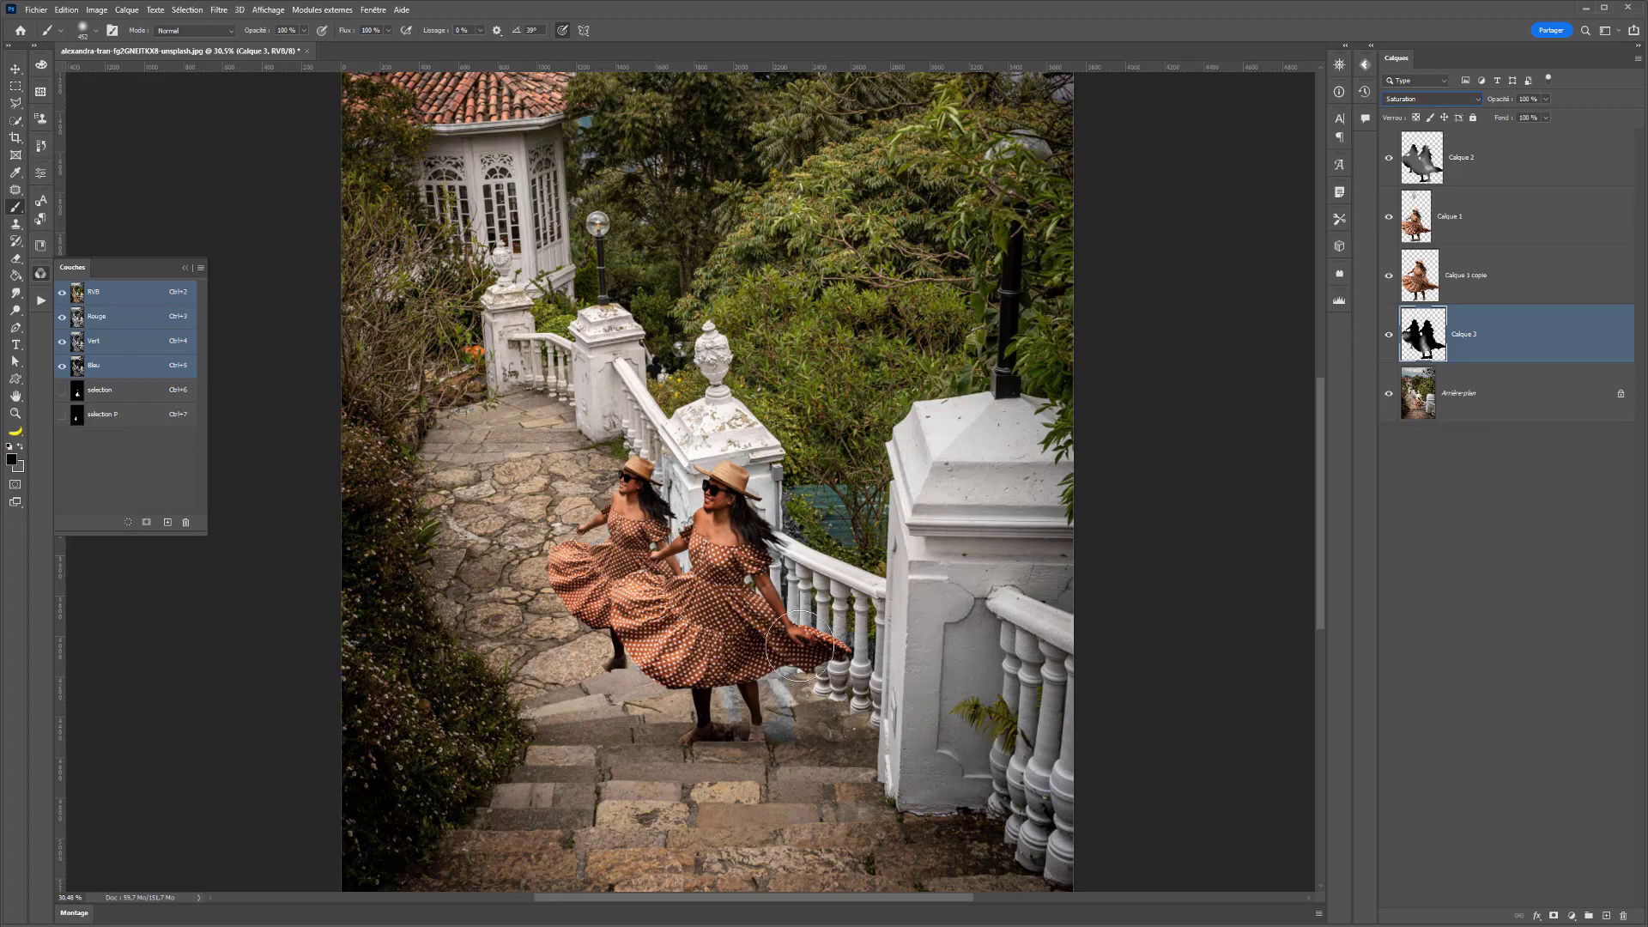
drag(1414, 364, 1433, 127)
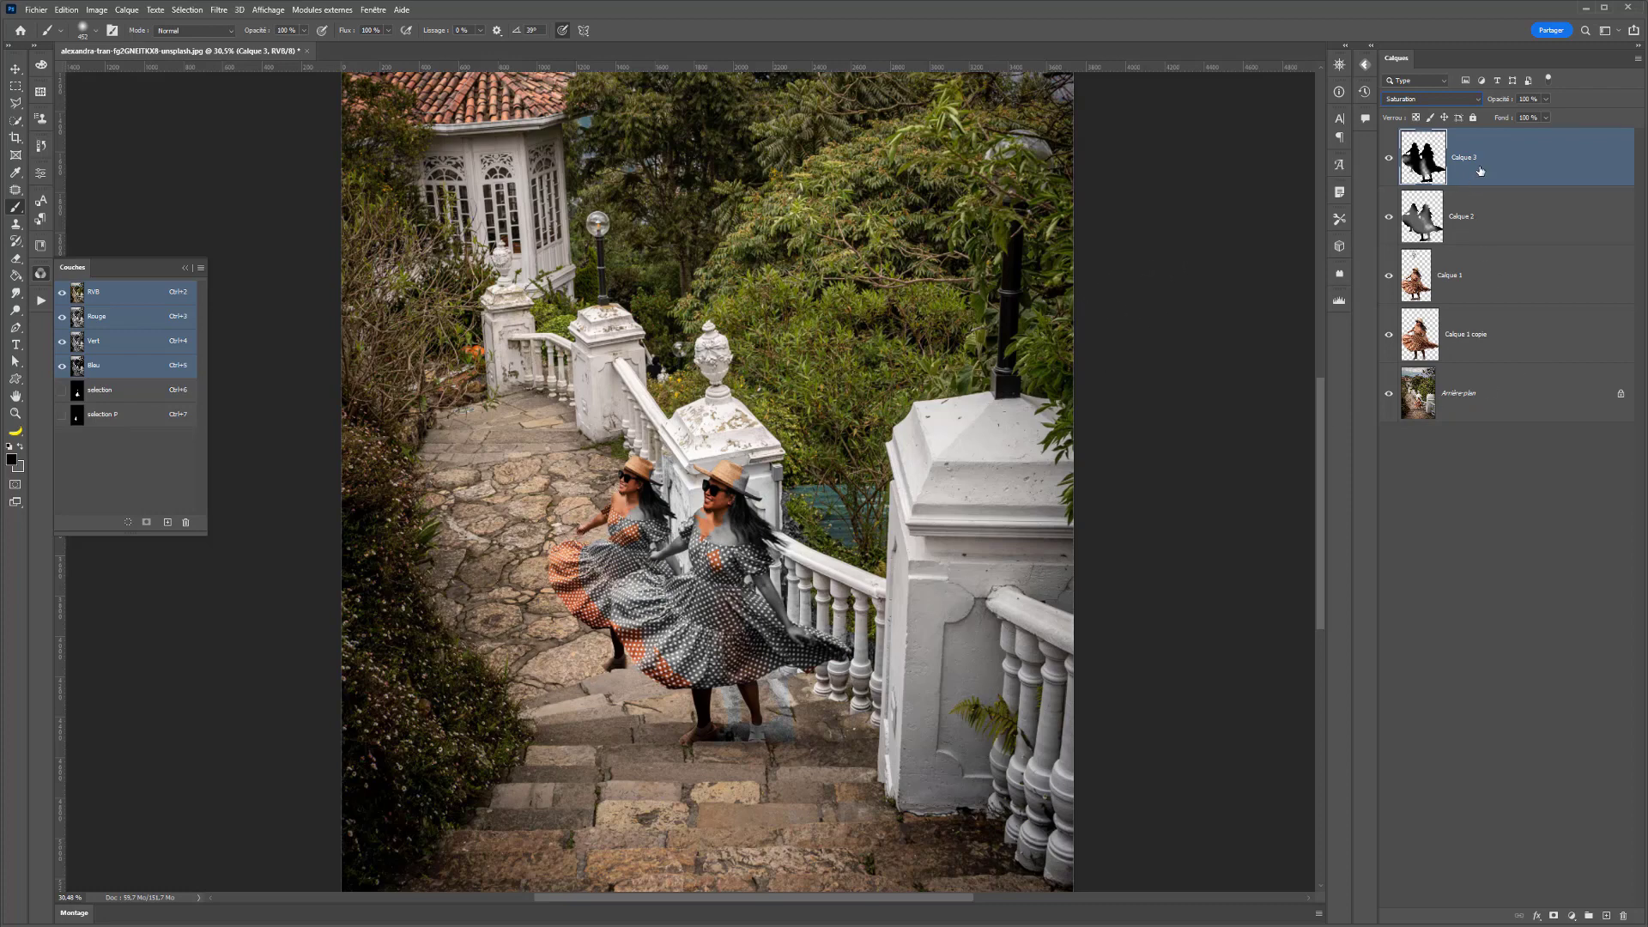
- Delete the shading layer Calque 2 and the shadow layer Calque 3
click(1484, 215)
key(Delete)
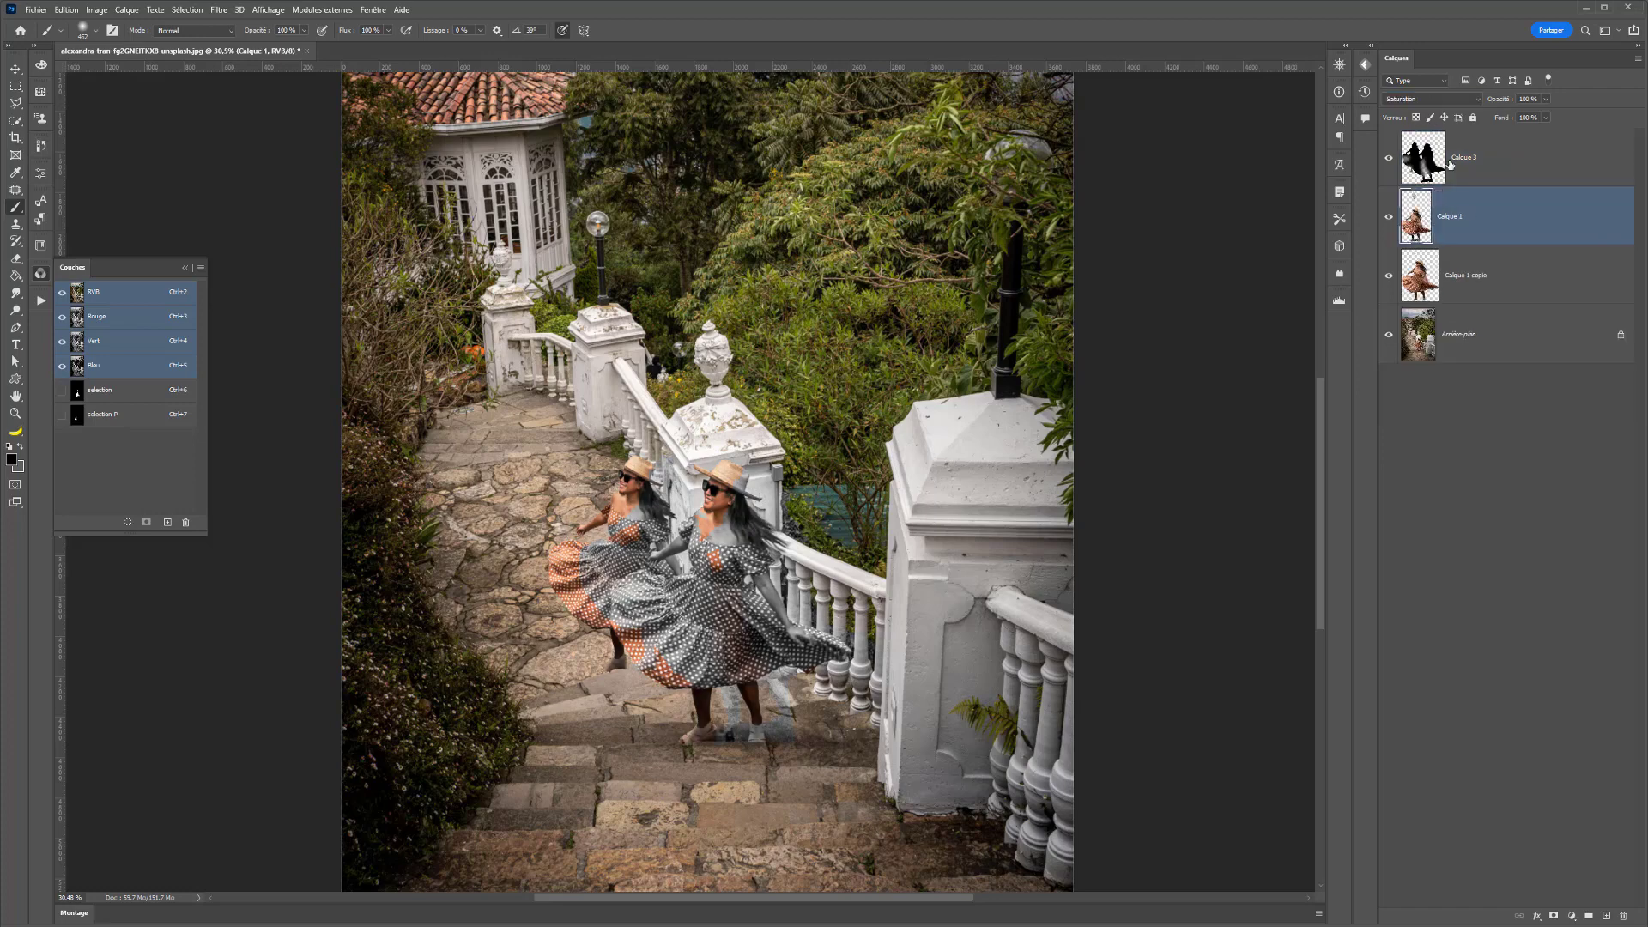
click(1451, 165)
key(Delete)
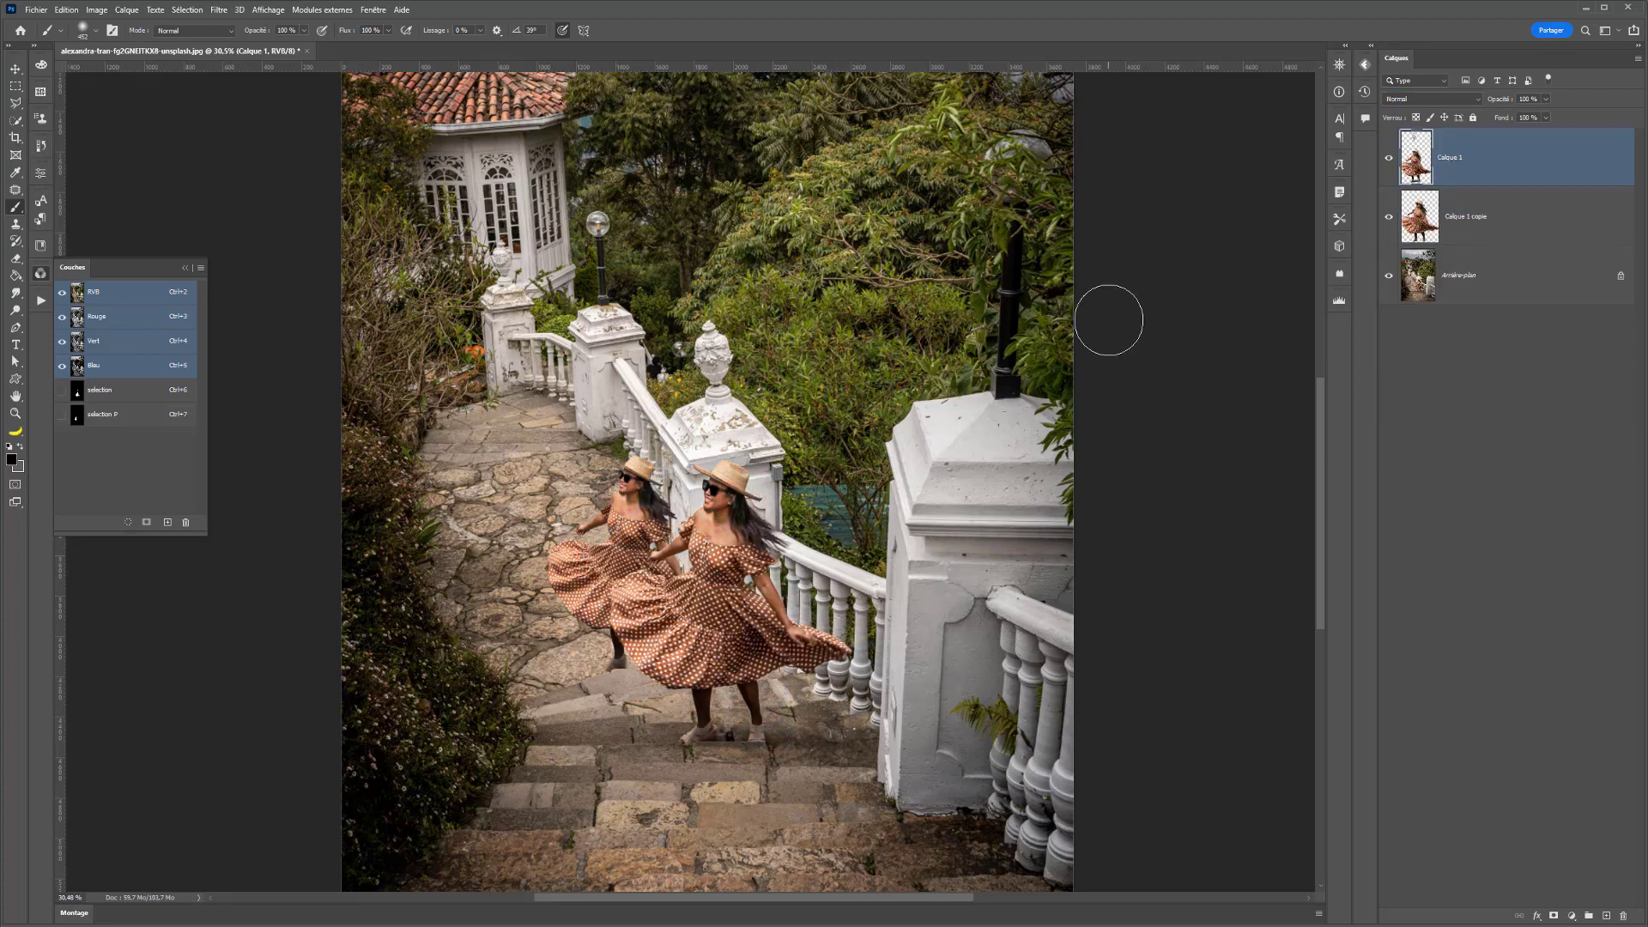